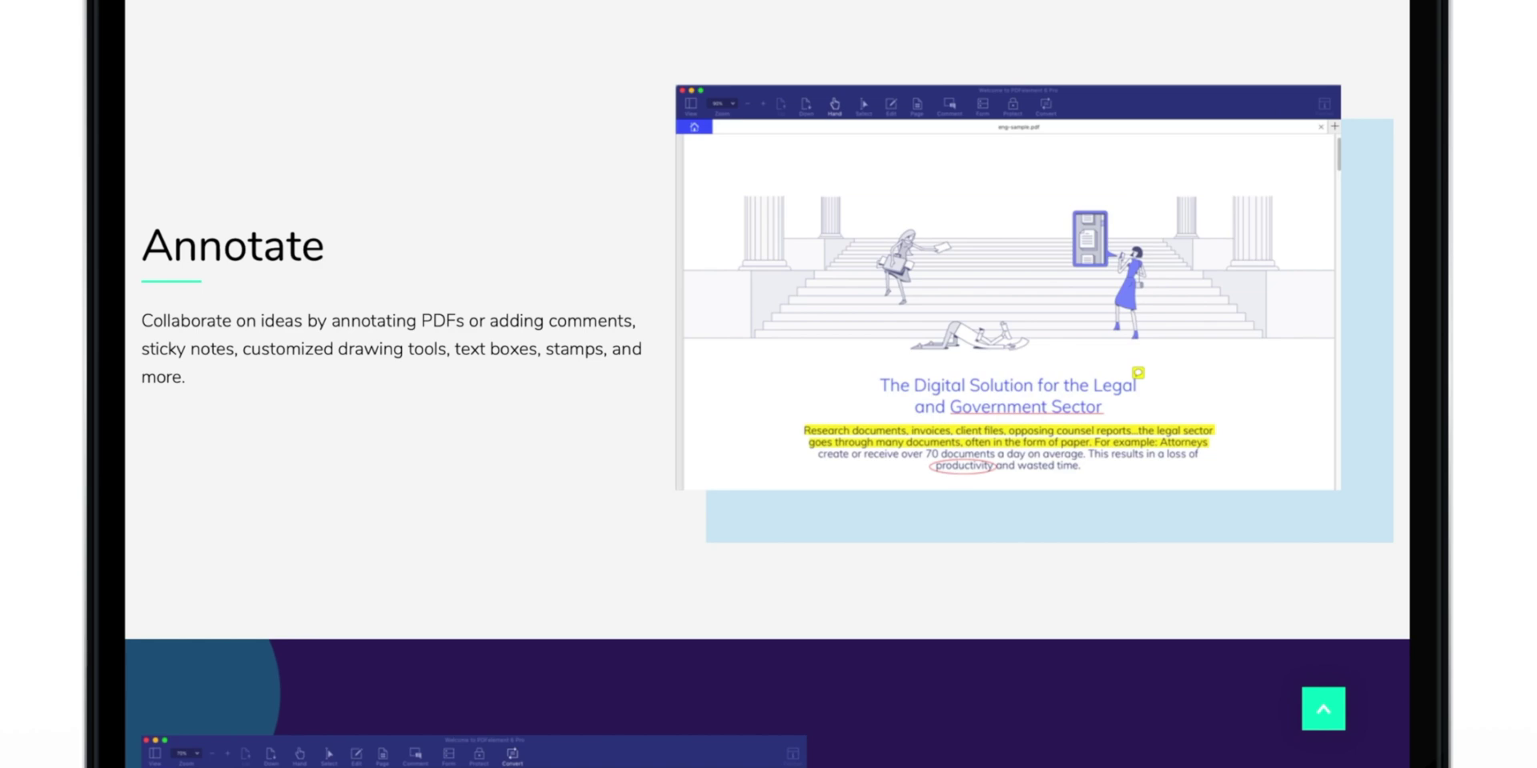
# Scroll through the PDFelement Pro for Mac page's Annotate, Conversion, Forms and OCR sections.
pyautogui.scroll(-9, 1328, 764)
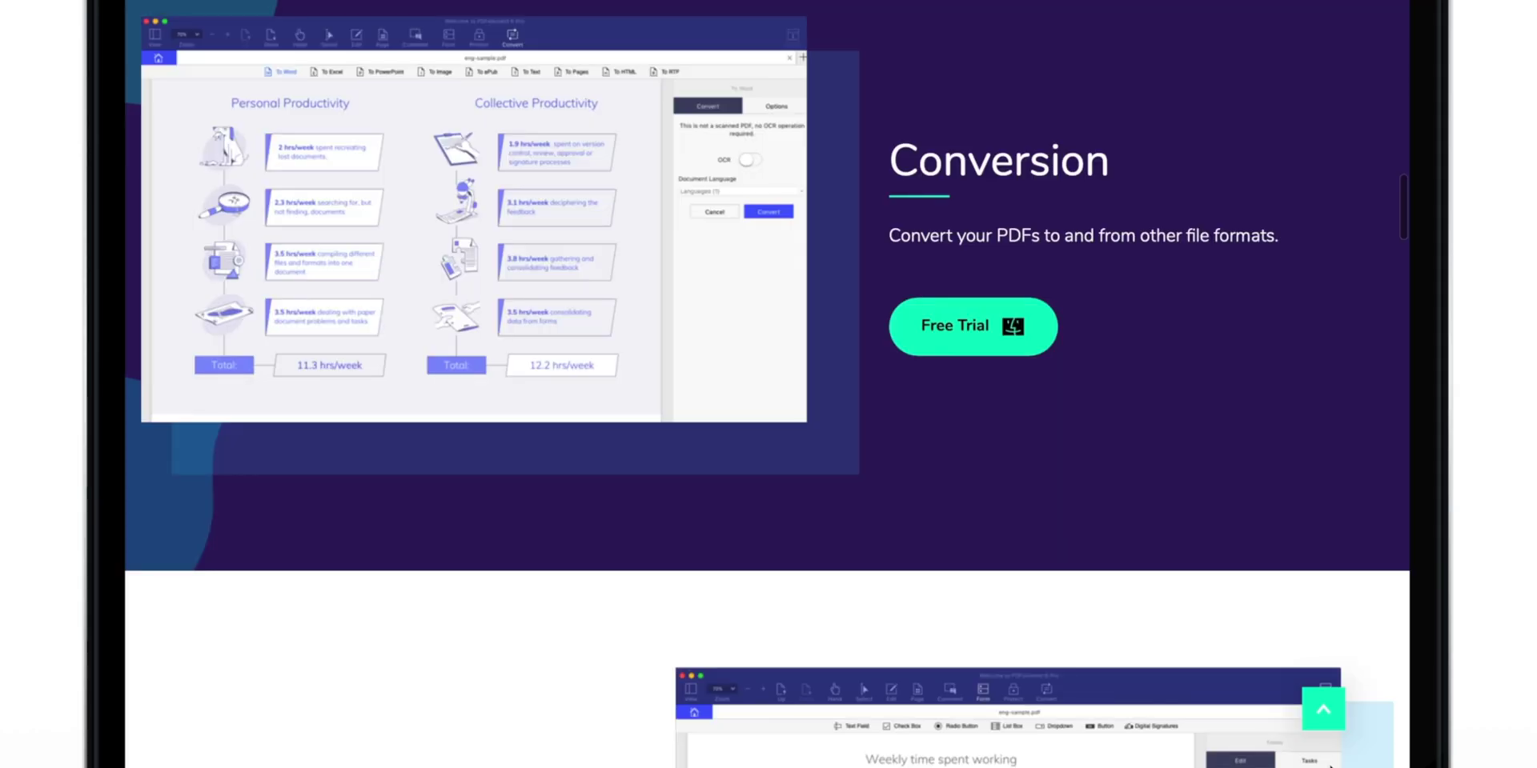
pyautogui.scroll(-8, 1328, 758)
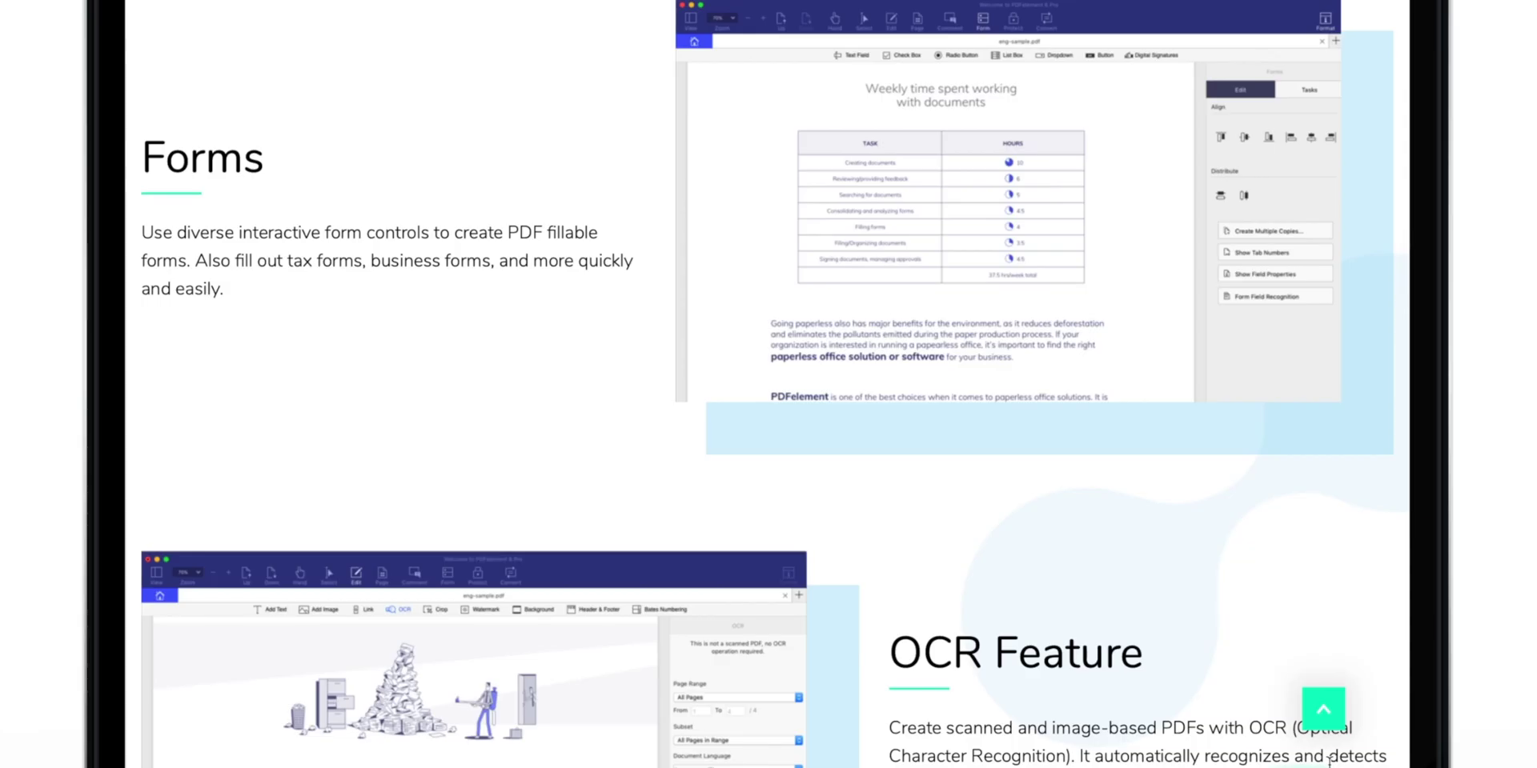
pyautogui.scroll(-7, 1329, 759)
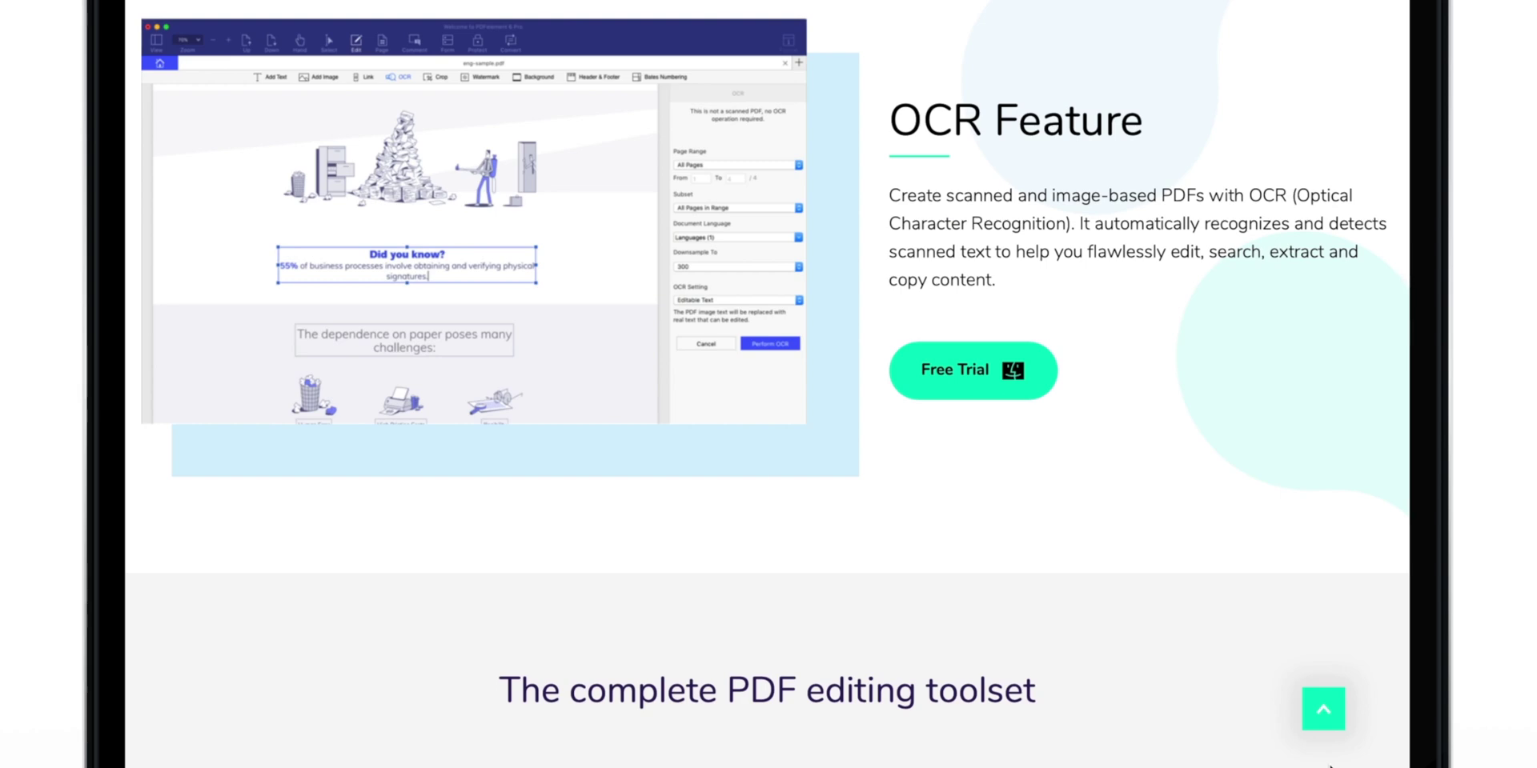
pyautogui.scroll(-7, 1328, 765)
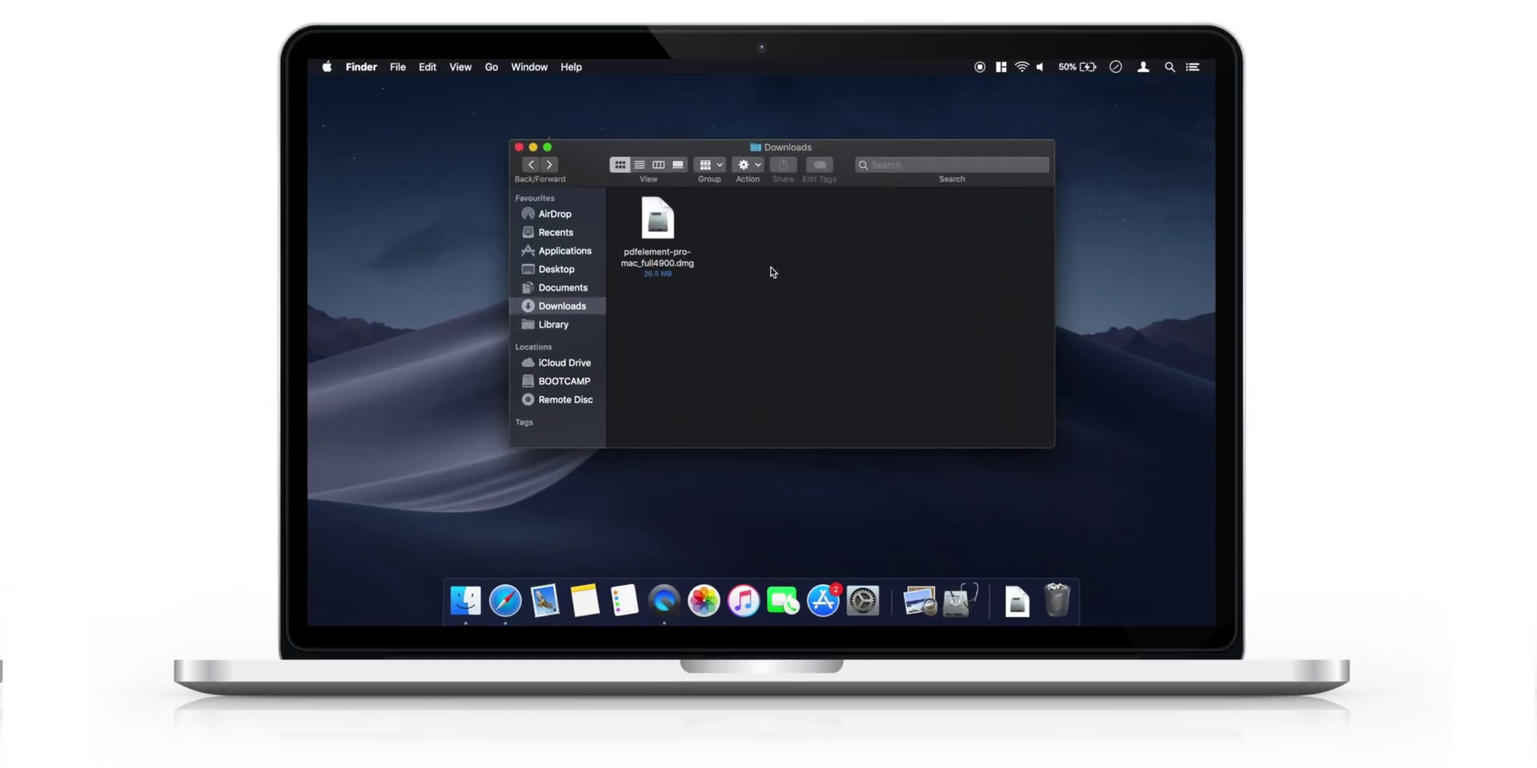
# Mount the PDFelement disk image, accept the licence and copy PDFelement 6 Pro into Applications.
pyautogui.doubleClick(657, 224)
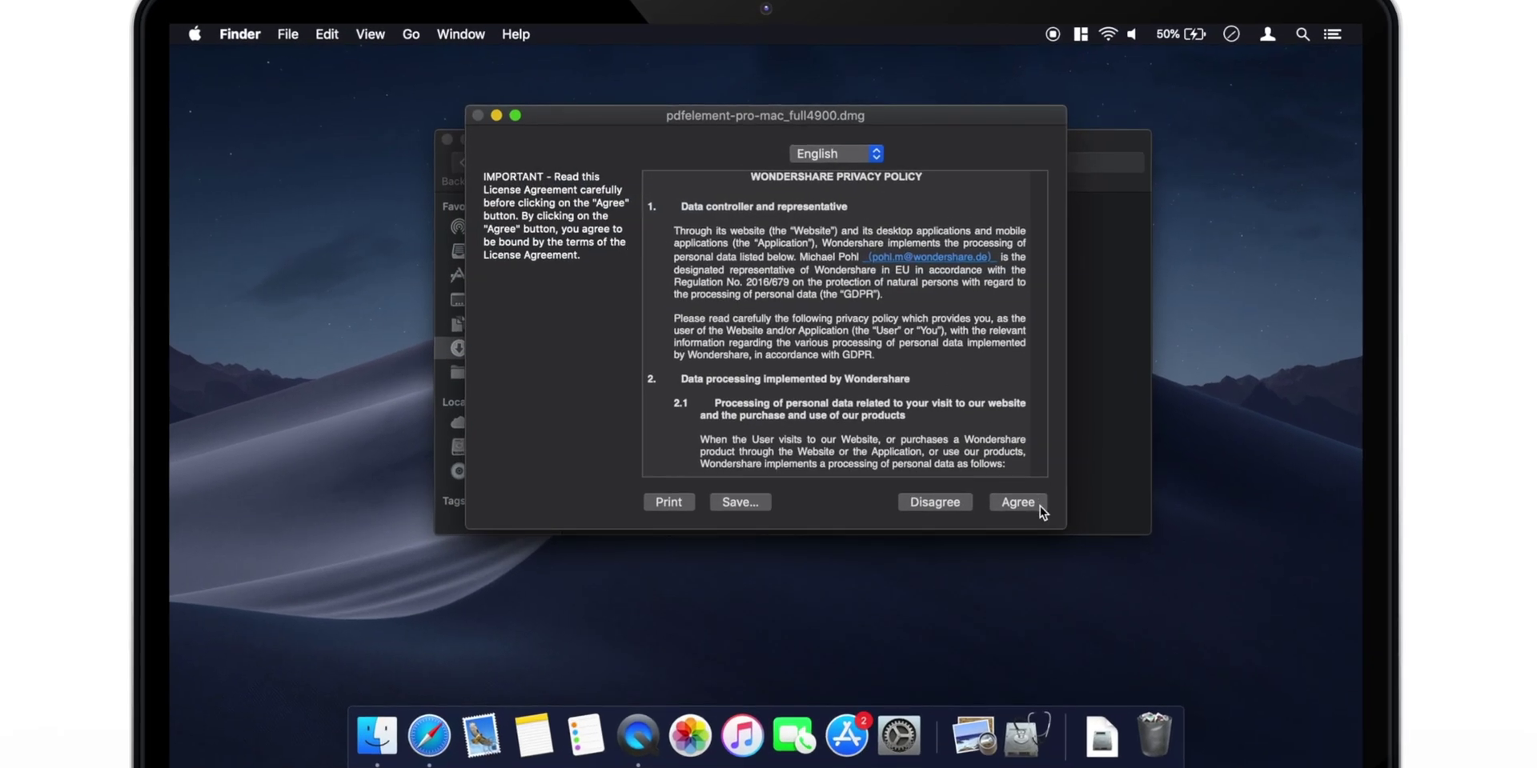
pyautogui.click(1039, 506)
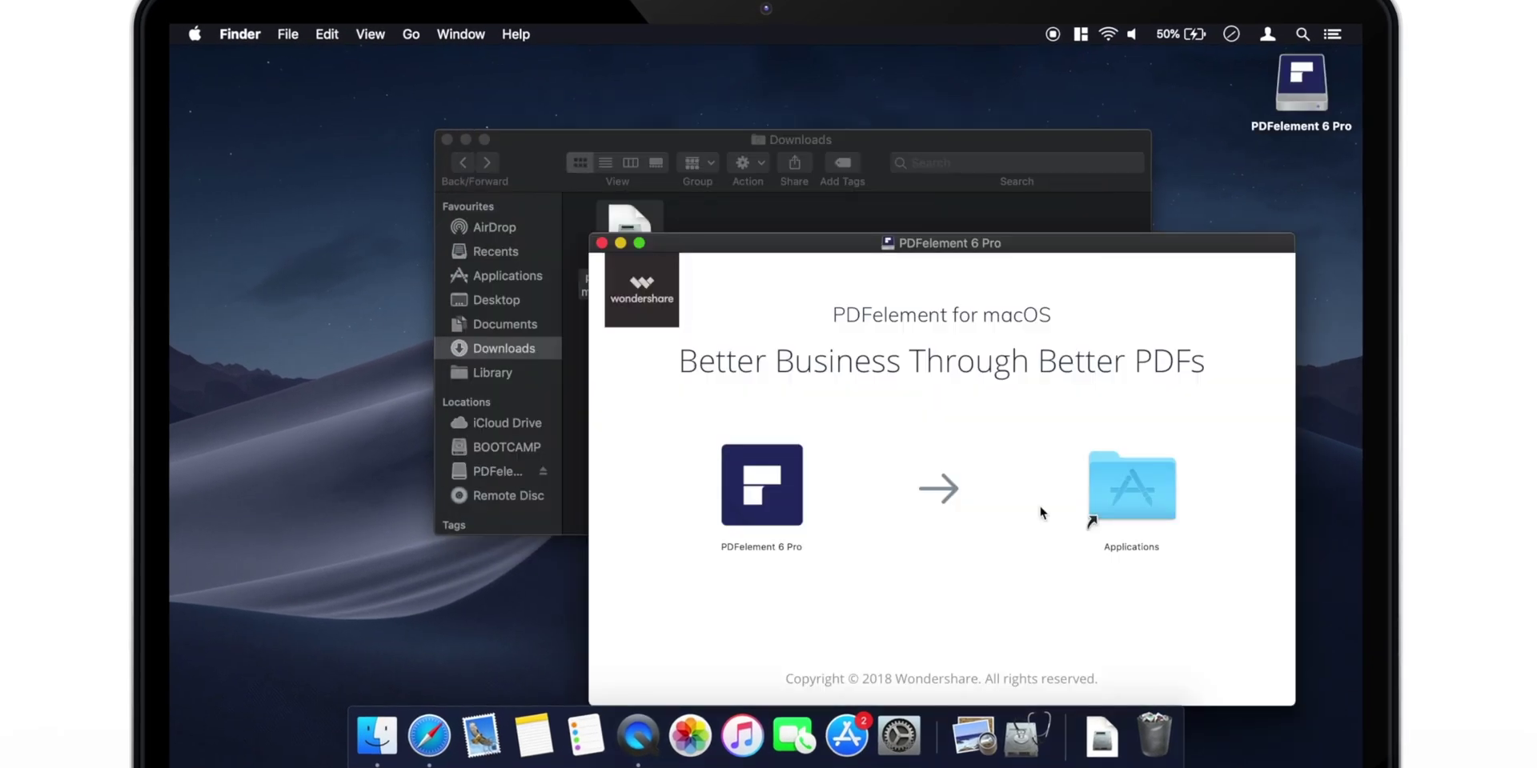
pyautogui.moveTo(764, 482); pyautogui.dragTo(1131, 472)
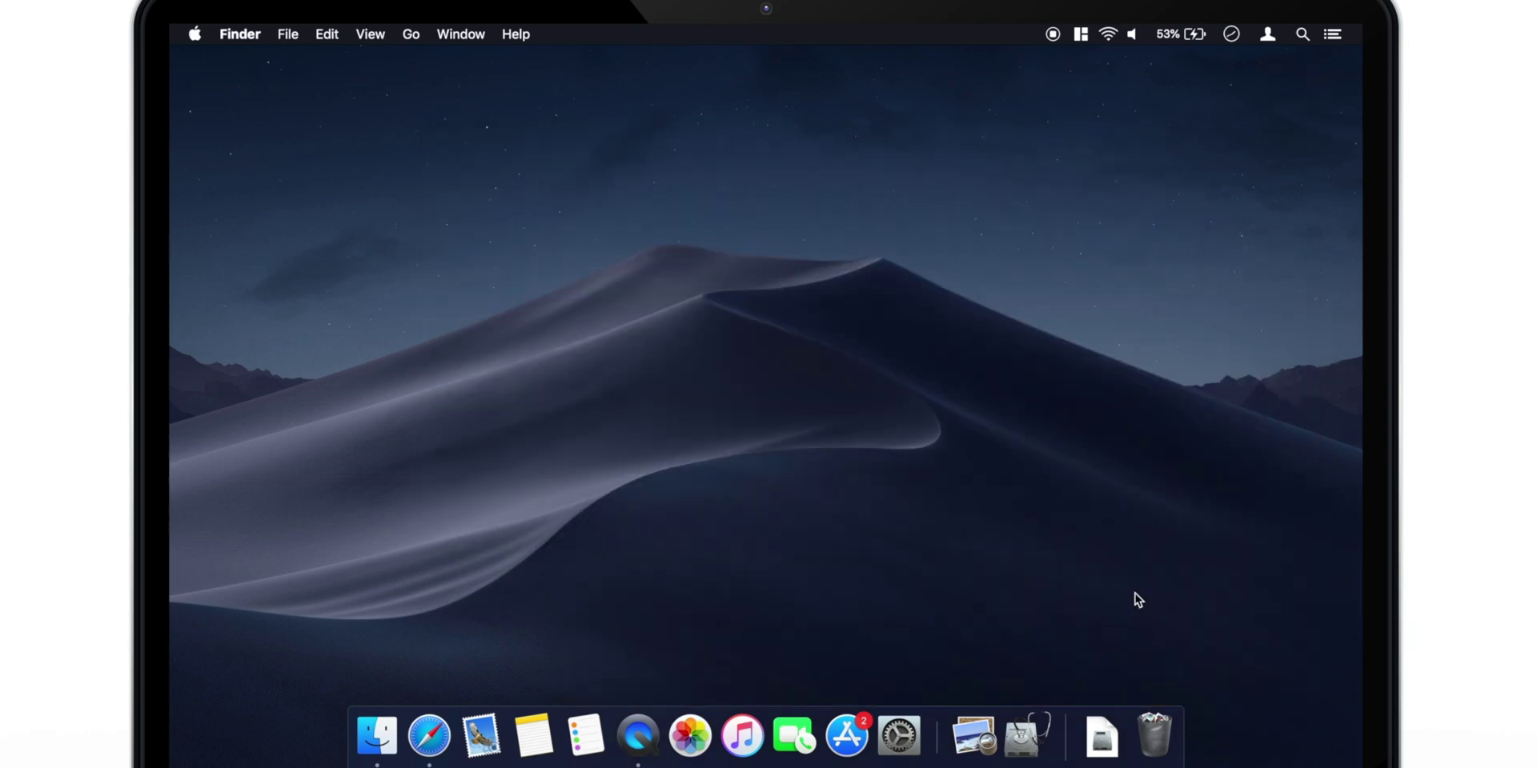
# Launch PDFelement 6 Pro and review its Edit, Create, Combine, Convert, Batch Process and form options.
pyautogui.press('F4')
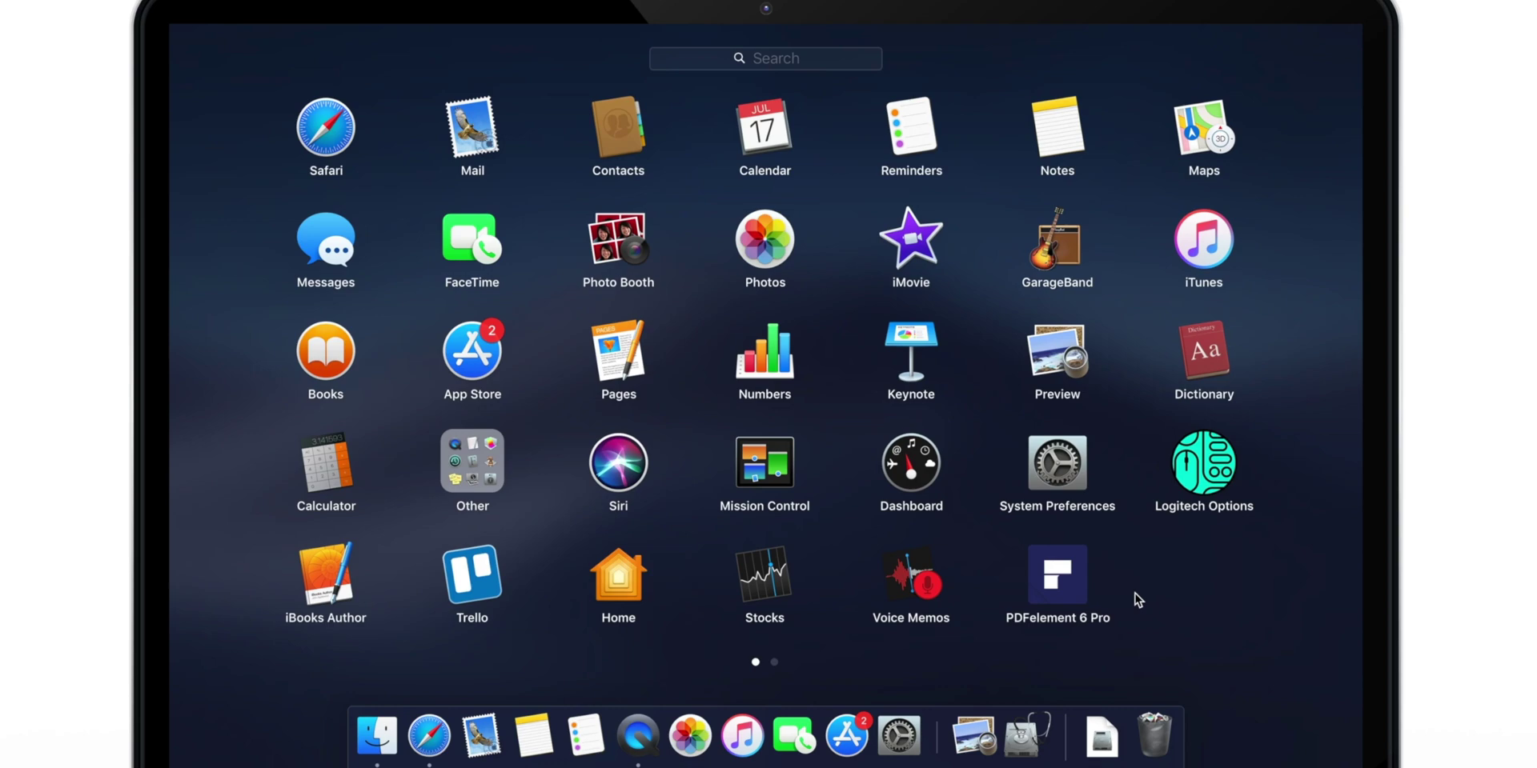
pyautogui.click(1084, 593)
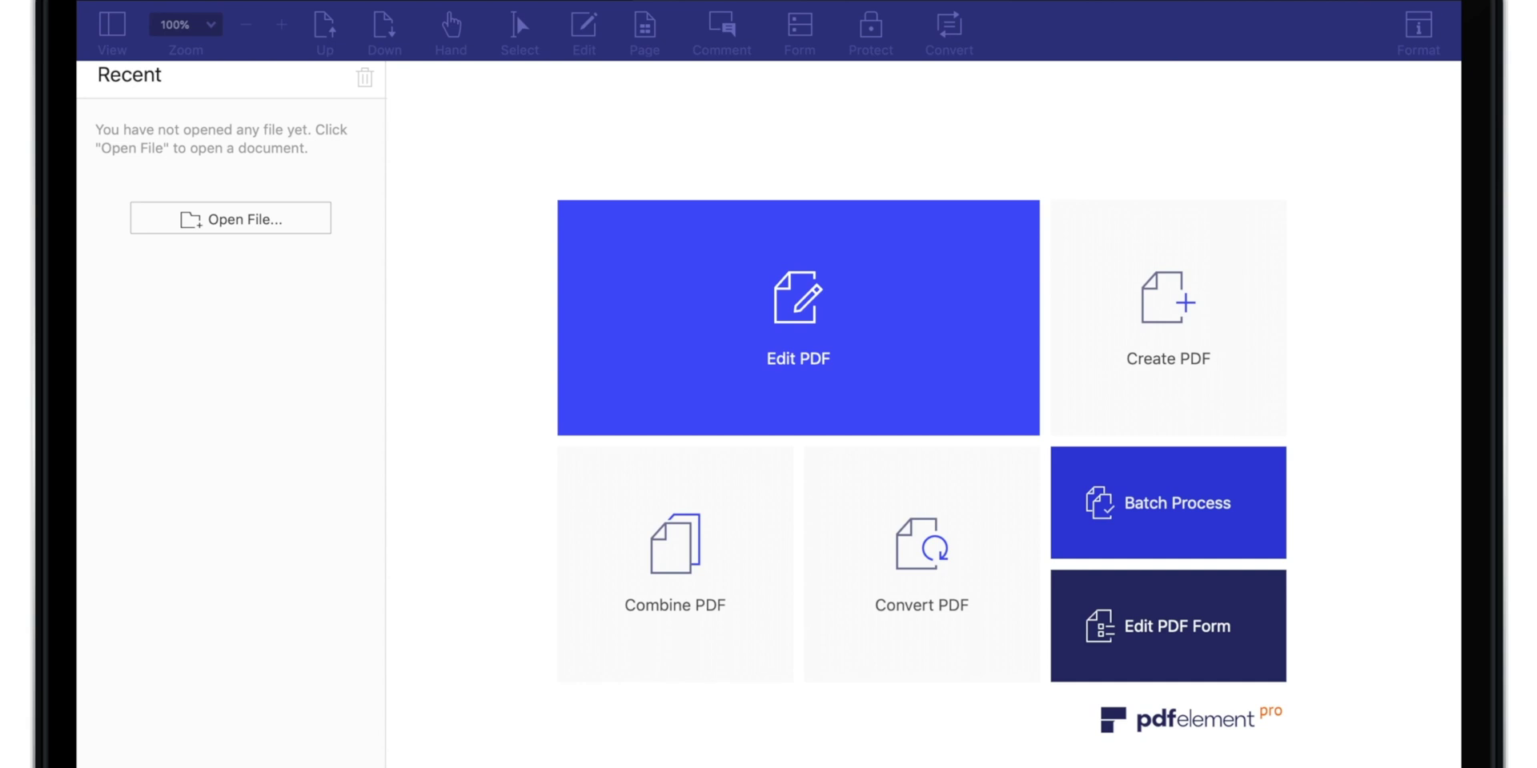
pyautogui.moveTo(832, 286)
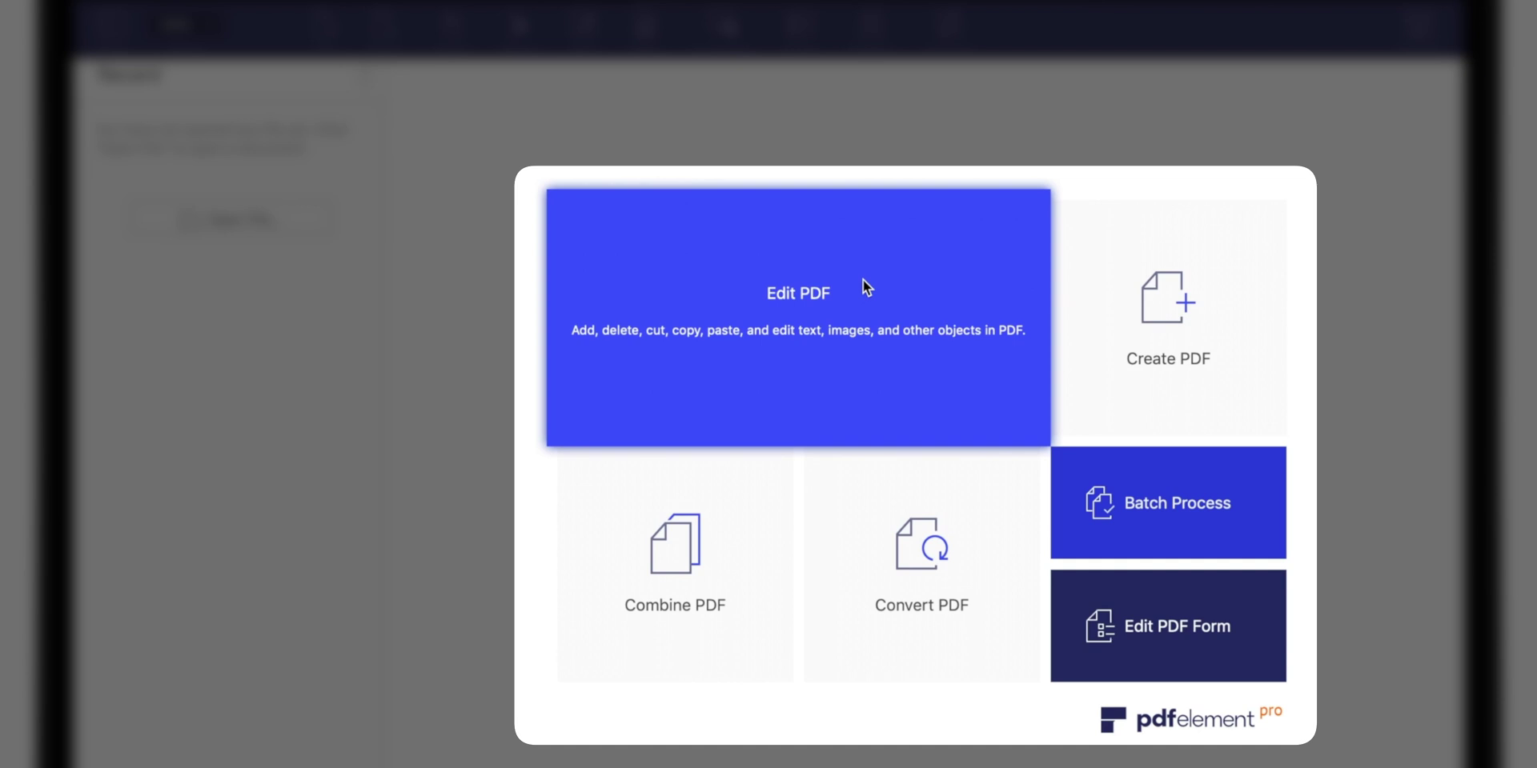
pyautogui.moveTo(1234, 268)
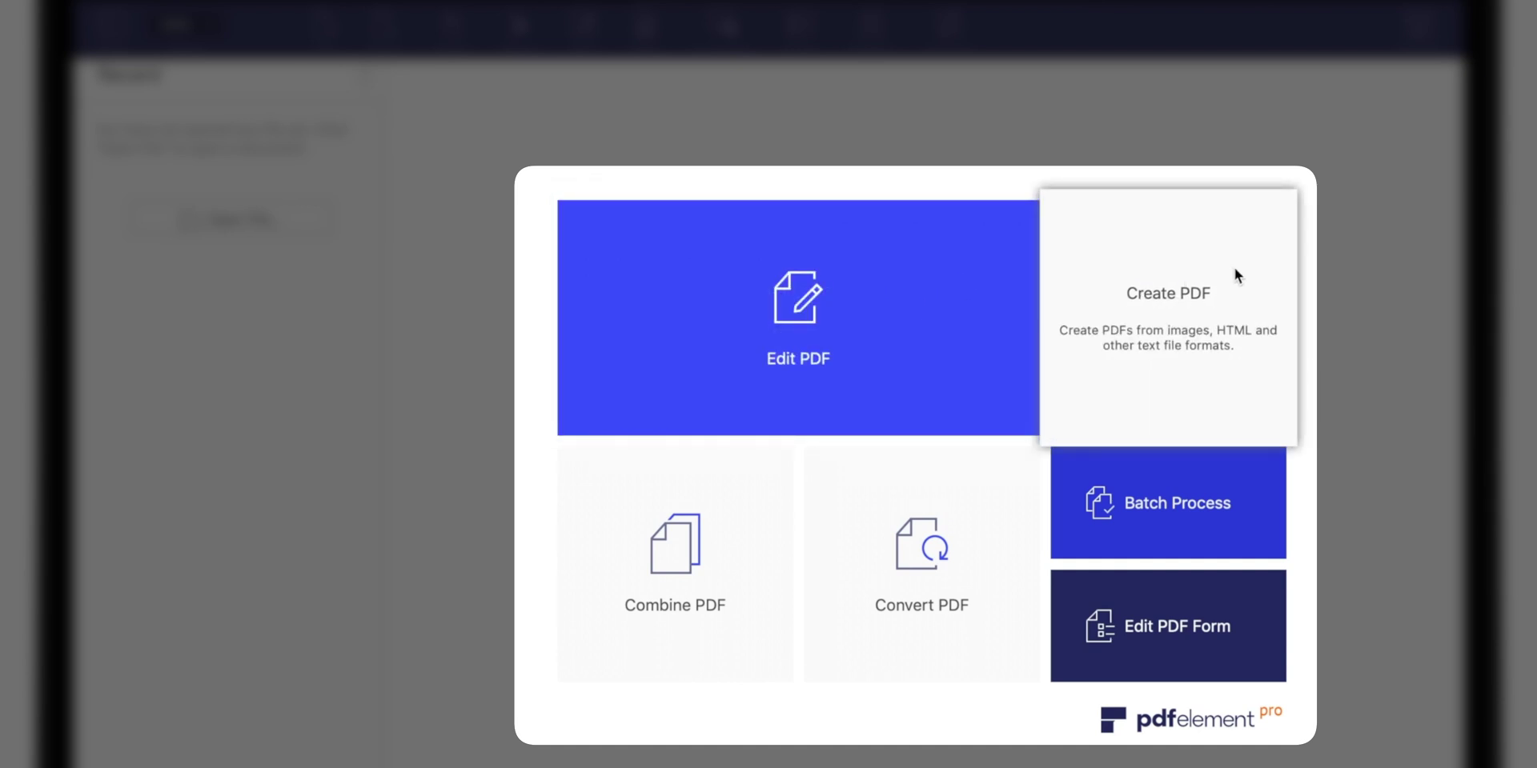
pyautogui.moveTo(699, 565)
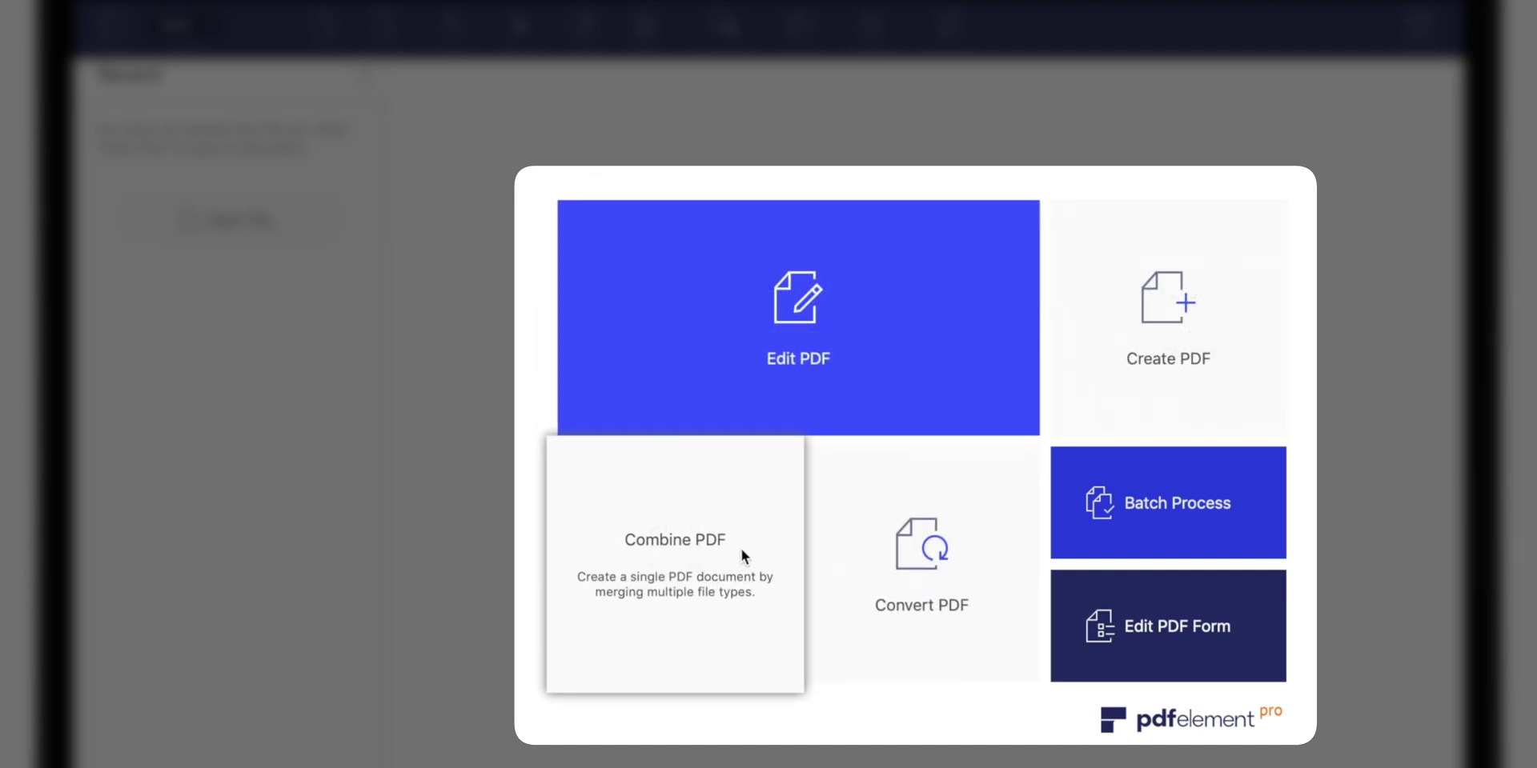
pyautogui.moveTo(1024, 497)
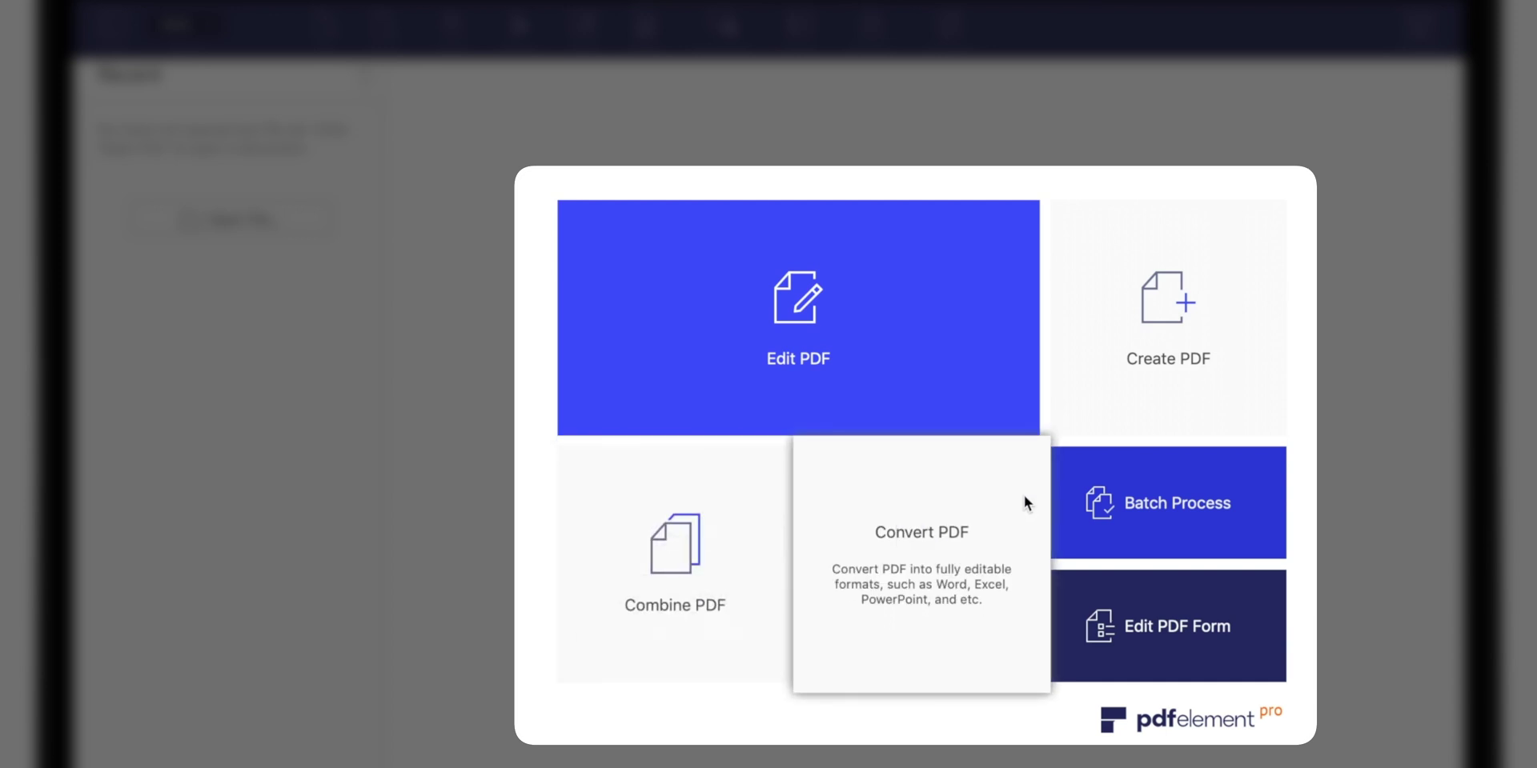
pyautogui.moveTo(1206, 459)
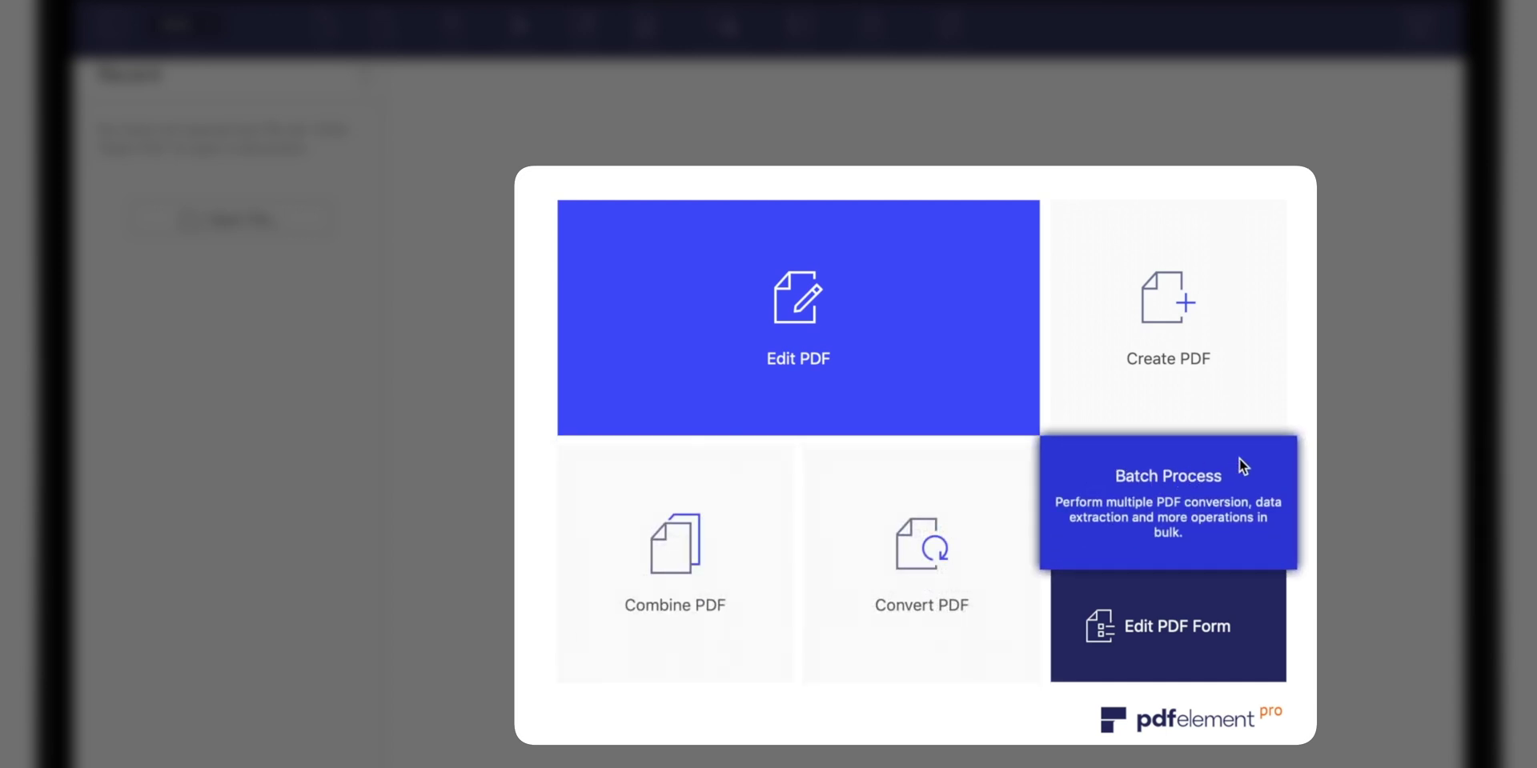
pyautogui.moveTo(1260, 616)
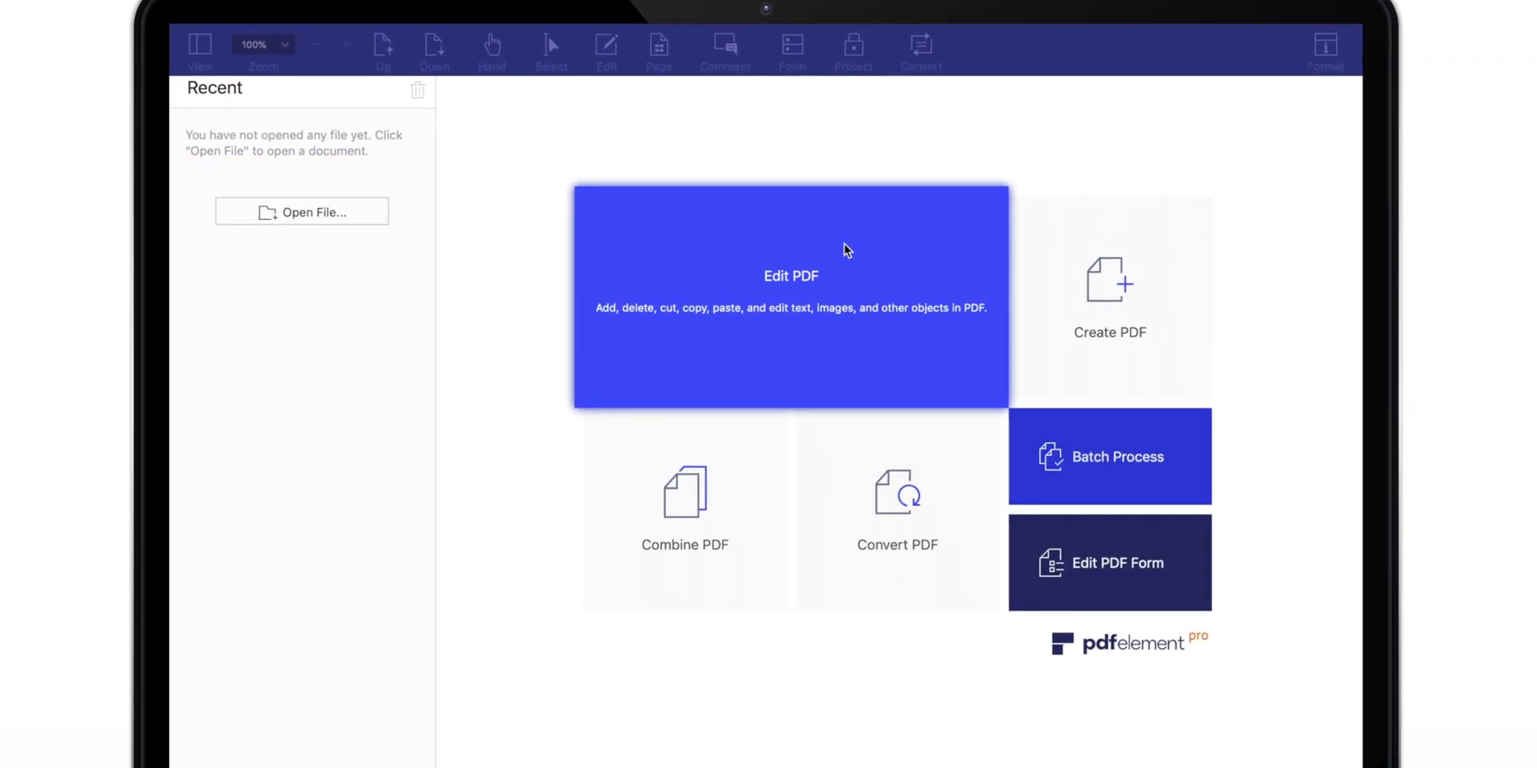
# Open PDF Document 1.pdf for editing.
pyautogui.click(846, 249)
pyautogui.click(655, 177)
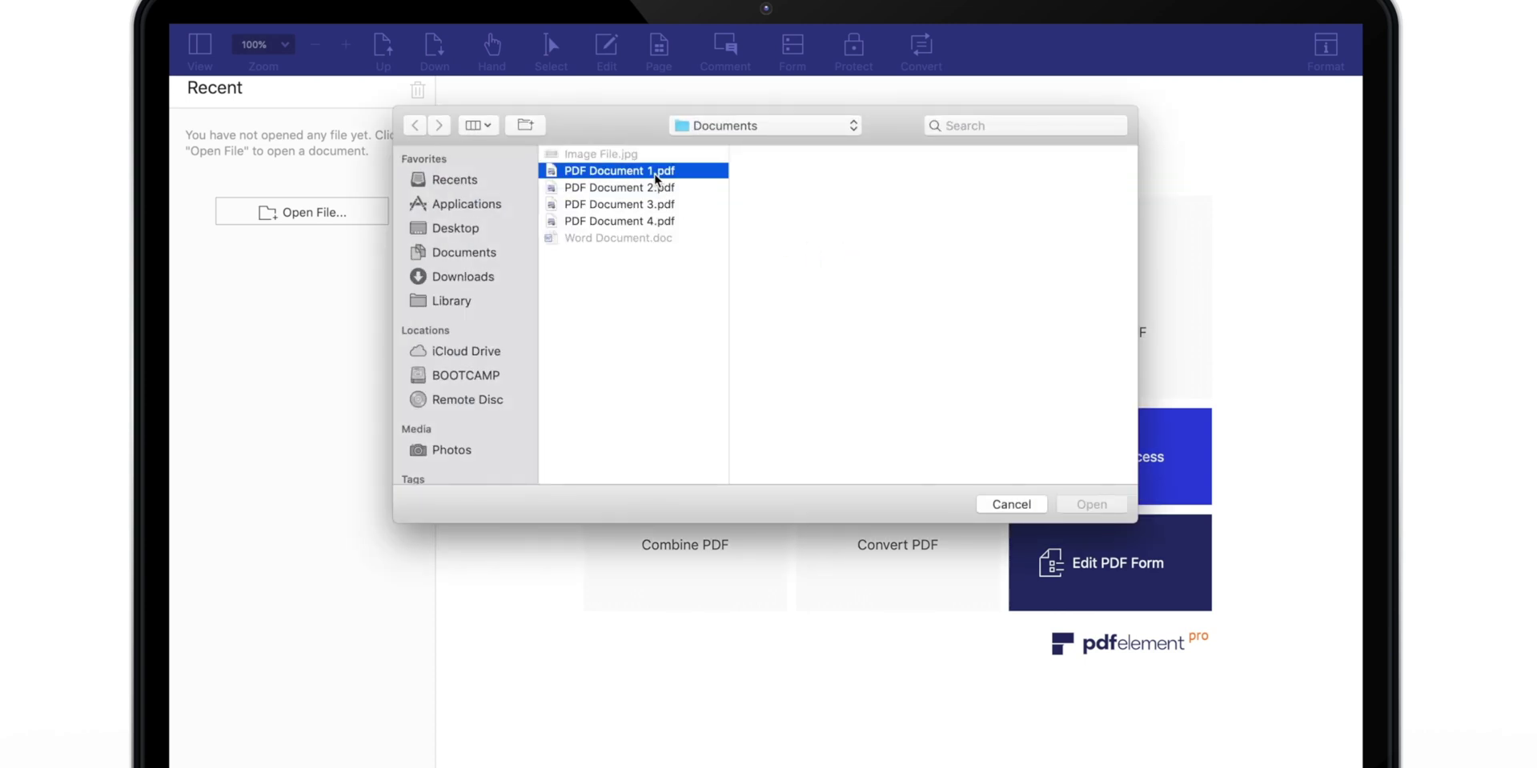
pyautogui.click(1106, 512)
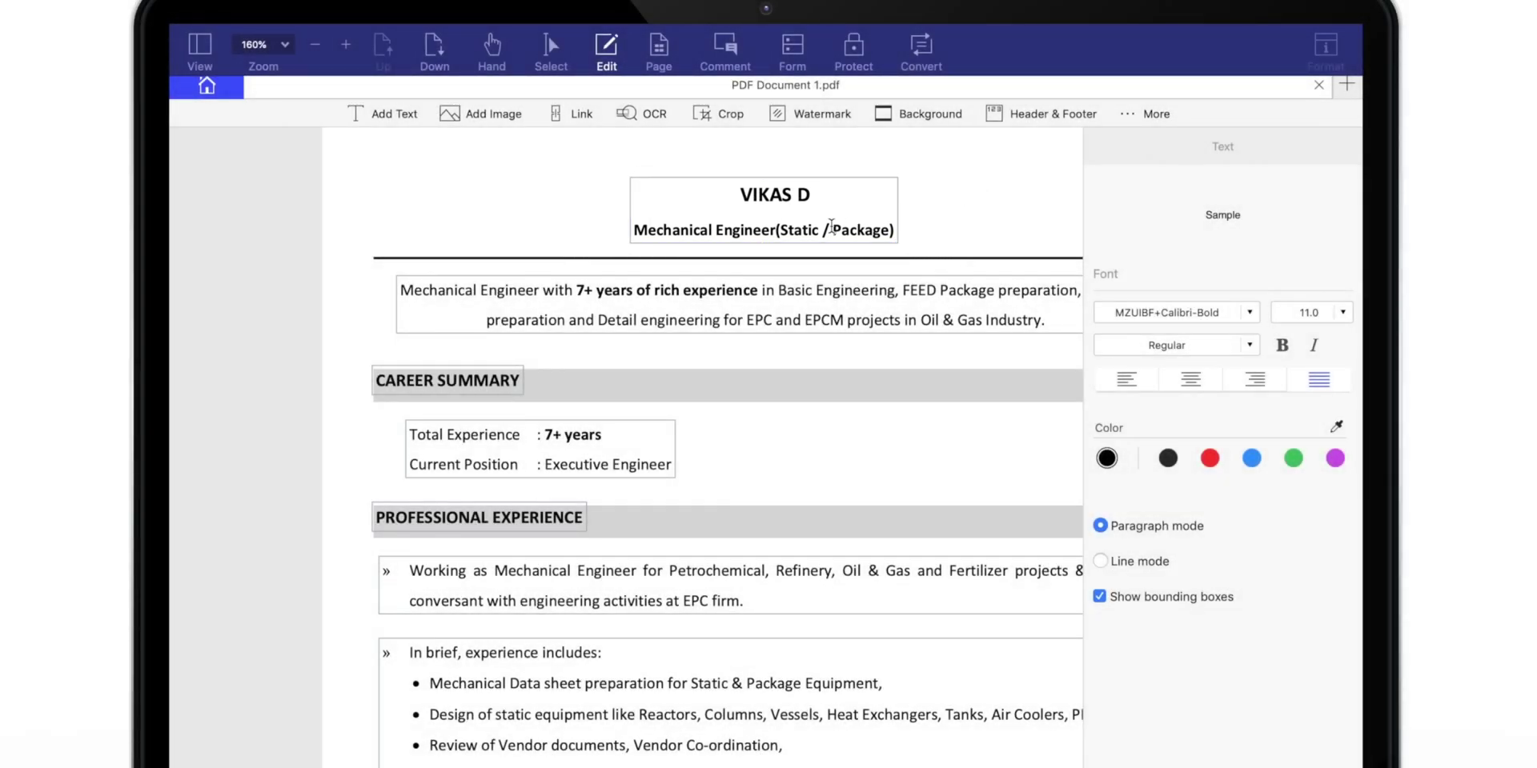
# Turn the whole name in the heading blue.
pyautogui.click(814, 195)
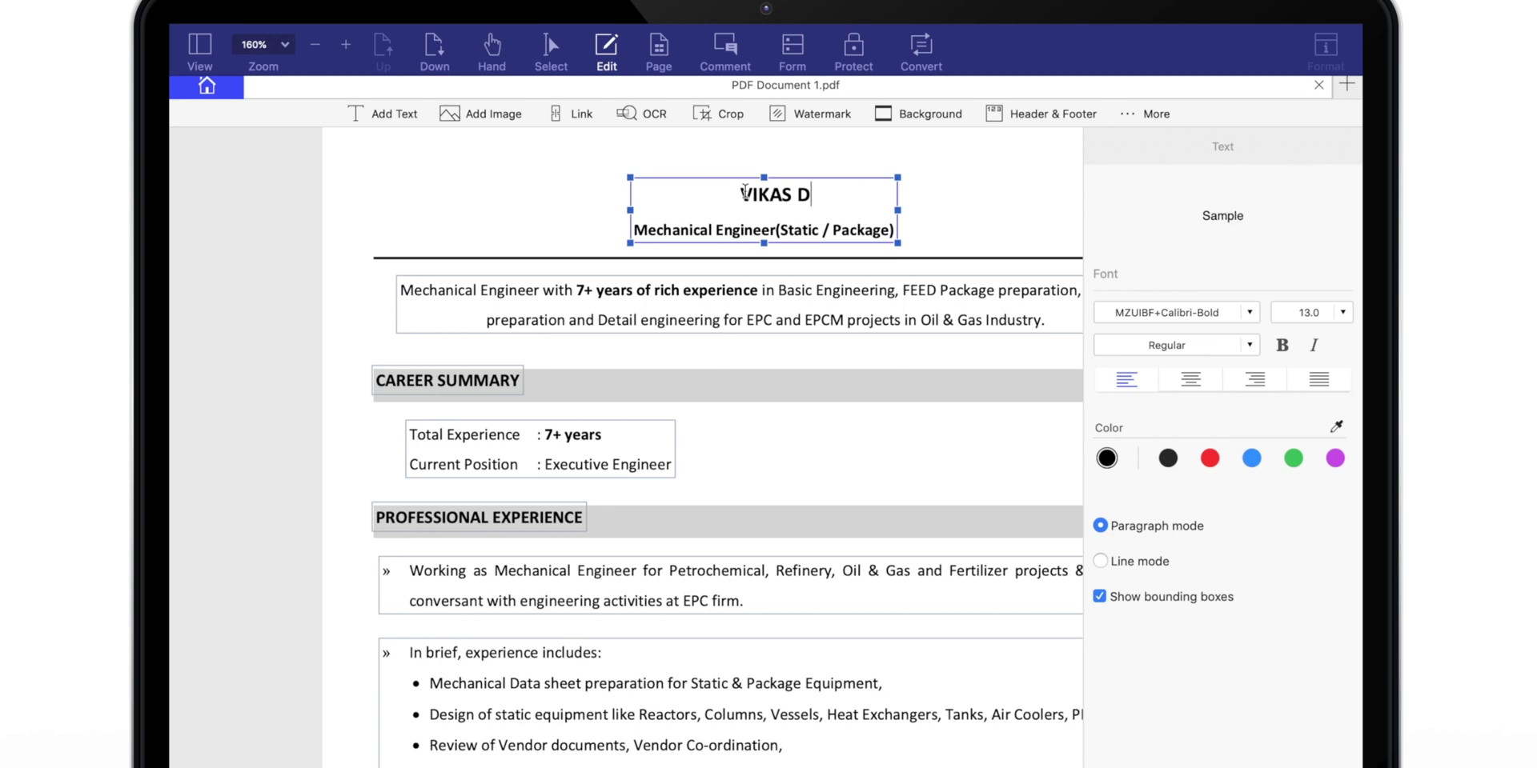
pyautogui.moveTo(745, 192); pyautogui.dragTo(844, 189)
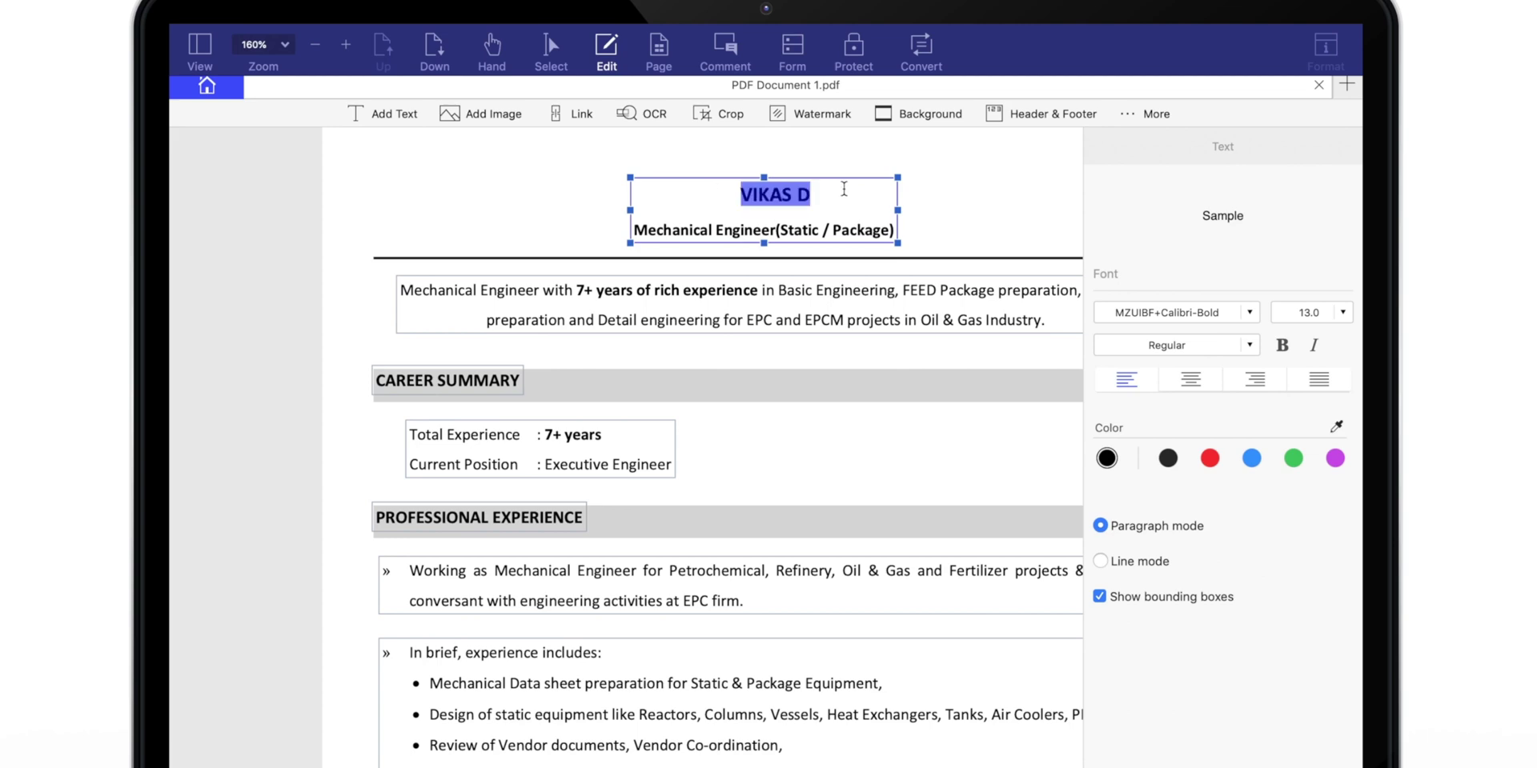
pyautogui.click(1251, 459)
# Highlight the phrase from Mechanical Engineer to 'in' and underline the EPC and EPCM projects text.
pyautogui.click(725, 49)
pyautogui.click(385, 114)
pyautogui.moveTo(261, 289)
pyautogui.mouseDown()
pyautogui.moveTo(641, 287)
pyautogui.moveTo(800, 318)
pyautogui.moveTo(941, 288)
pyautogui.mouseUp()
pyautogui.click(604, 113)
# Strike through FEED Package preparation and add a 'Test Comment' callout pointing at it.
pyautogui.click(481, 113)
pyautogui.click(1027, 113)
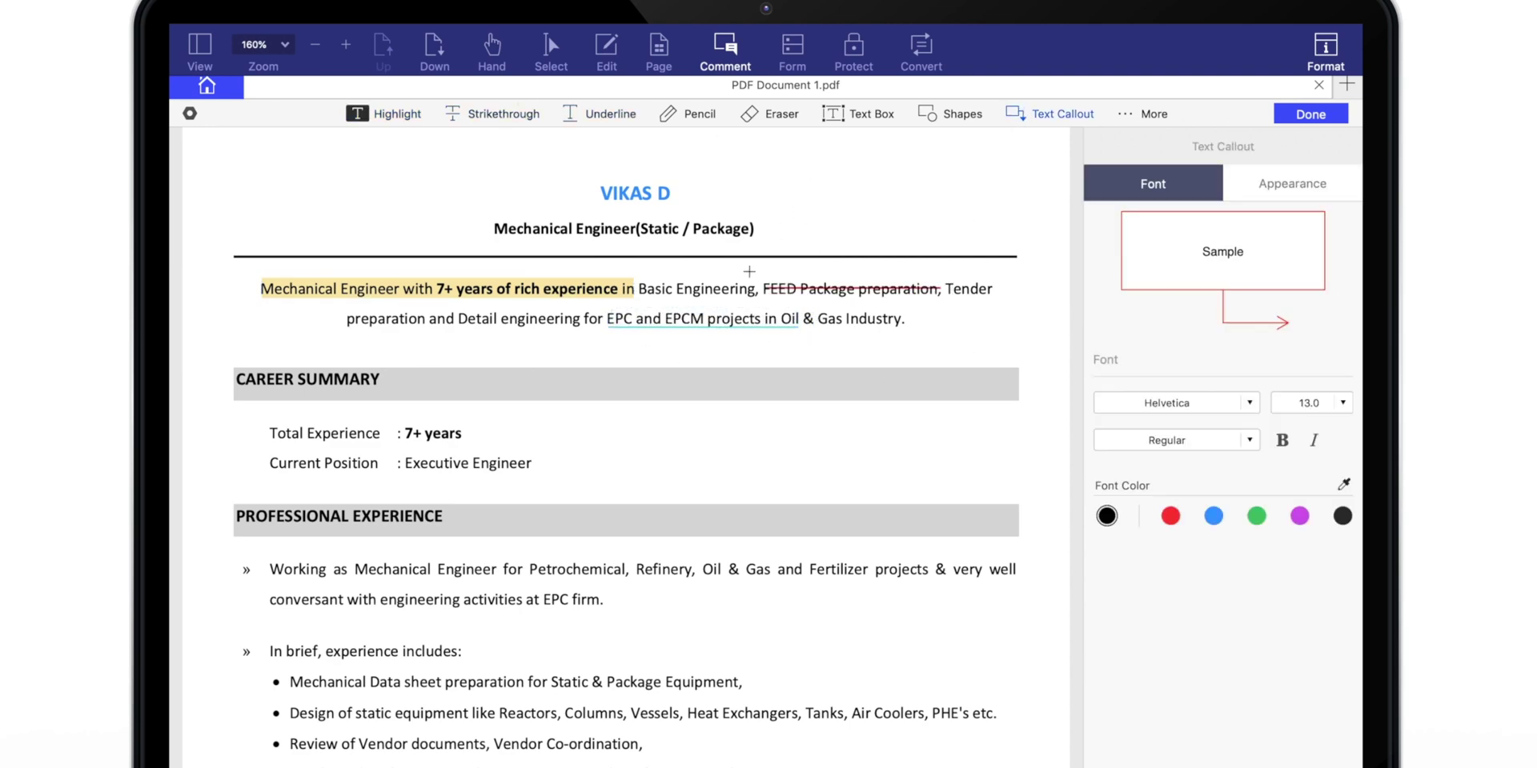
pyautogui.moveTo(736, 277); pyautogui.dragTo(881, 195)
pyautogui.write('Test Comment')
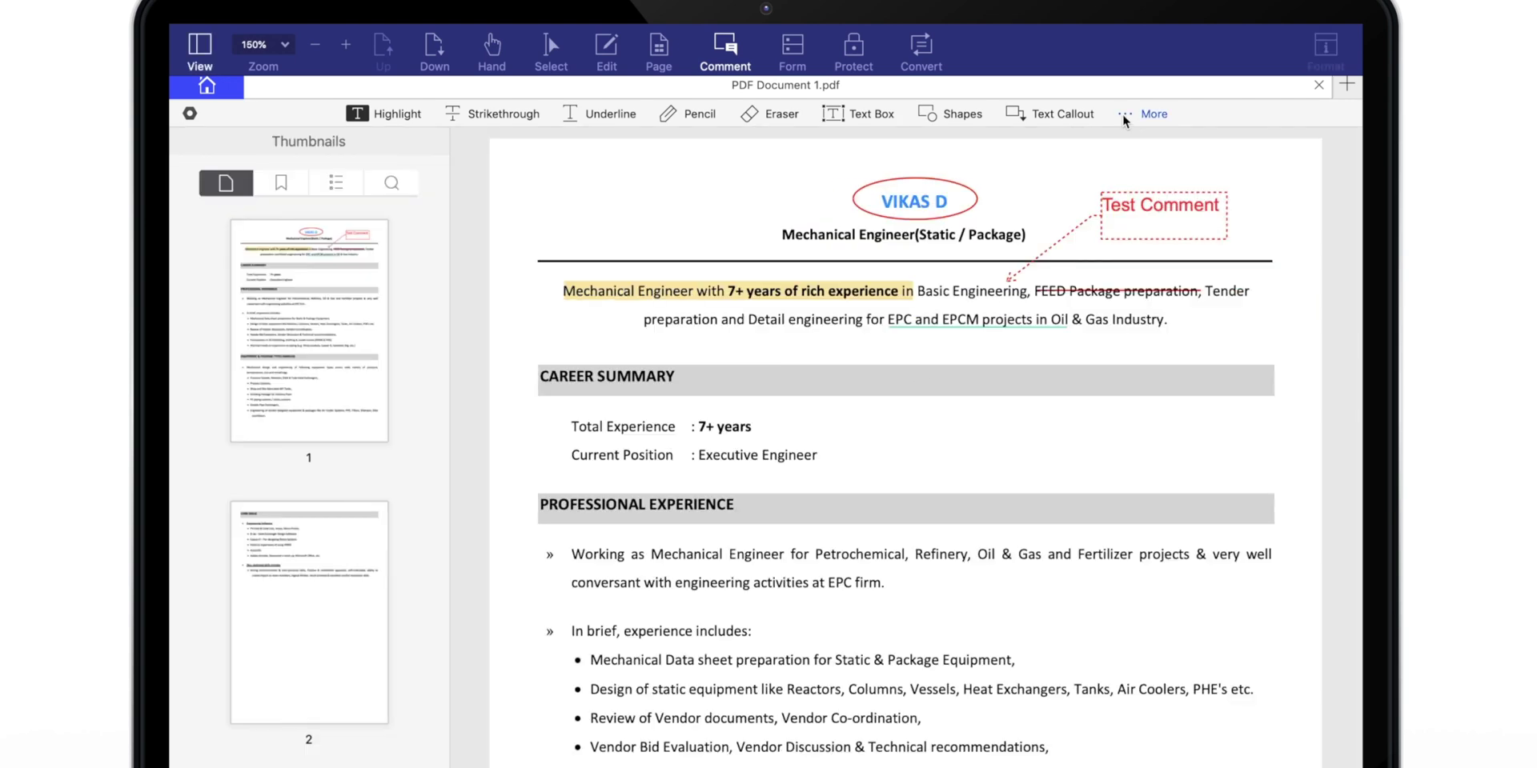
pyautogui.click(1145, 113)
# Add a sticky note beside the name and a green checkmark stamp near the top.
pyautogui.click(1176, 182)
pyautogui.click(784, 252)
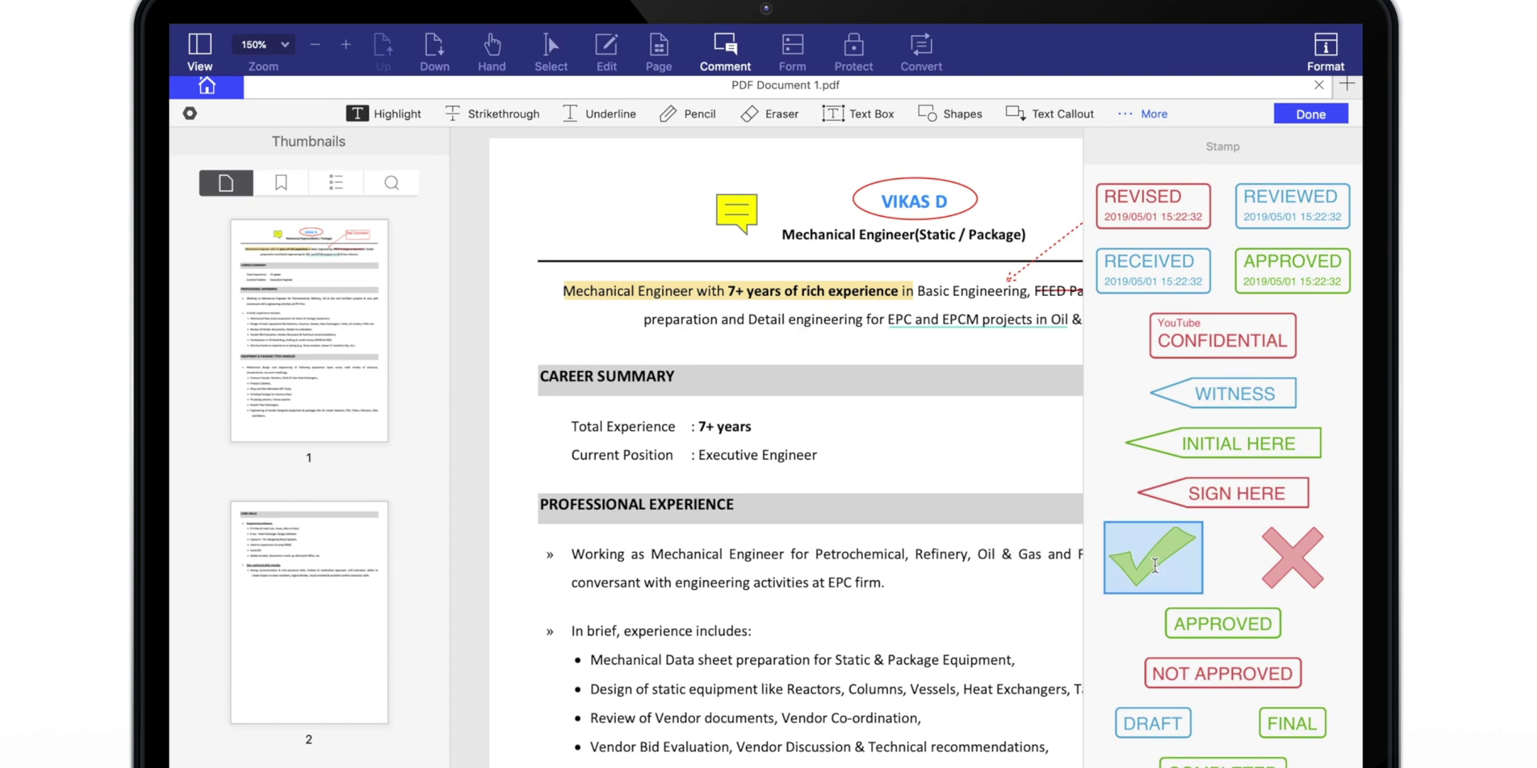
pyautogui.click(630, 206)
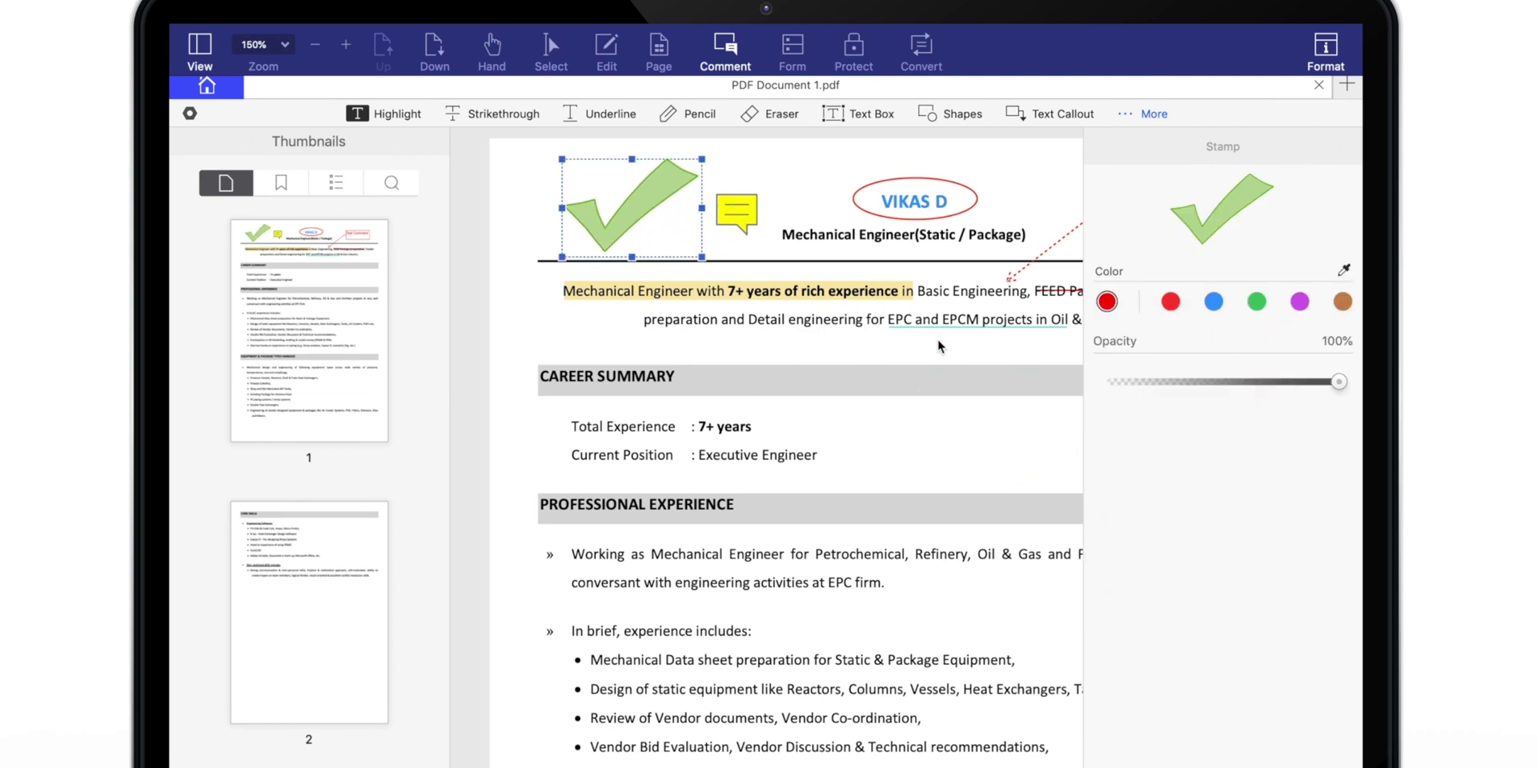
# Place the saved signature and shrink it beside Executive Engineer.
pyautogui.click(1138, 118)
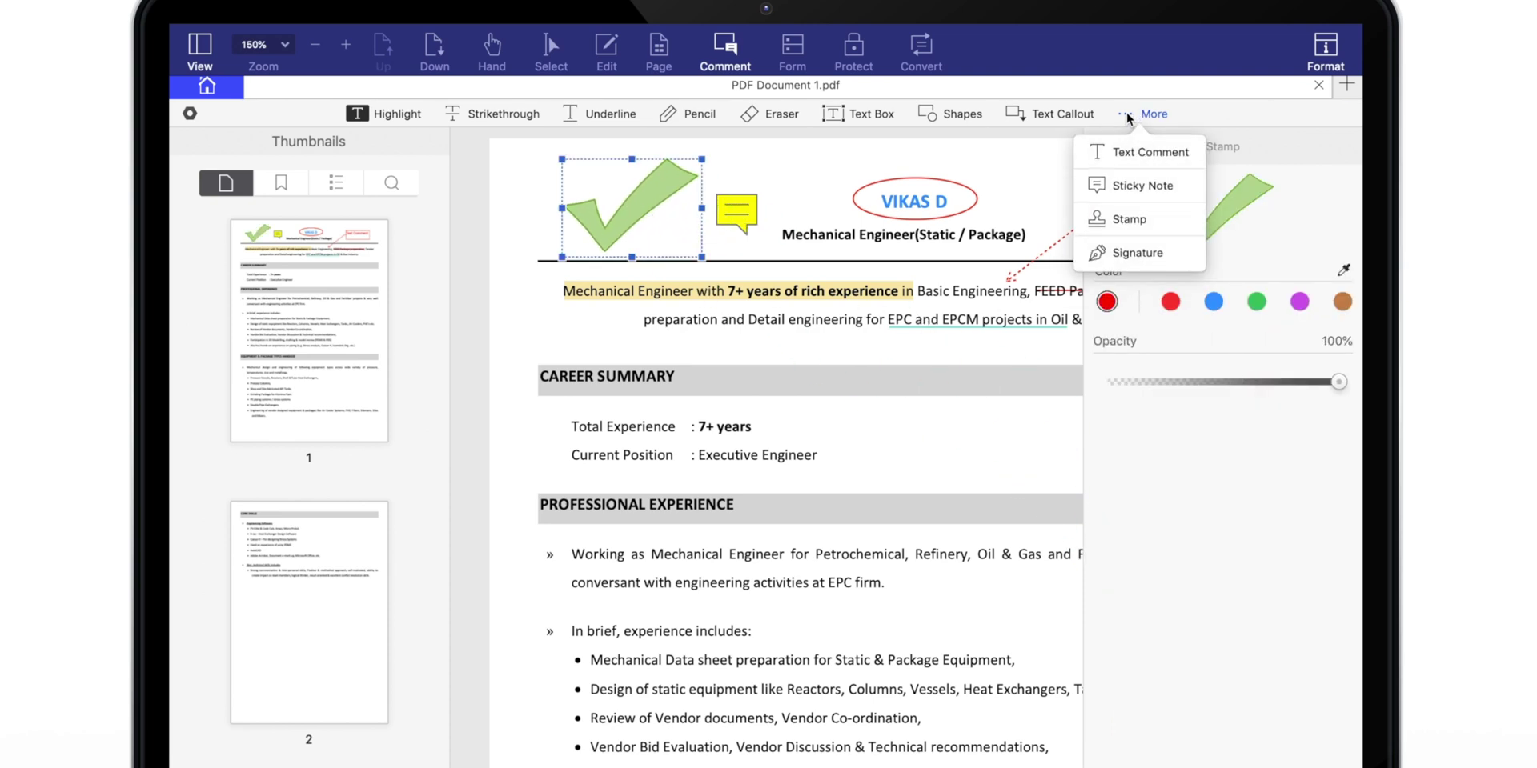
pyautogui.click(1122, 253)
pyautogui.click(1218, 226)
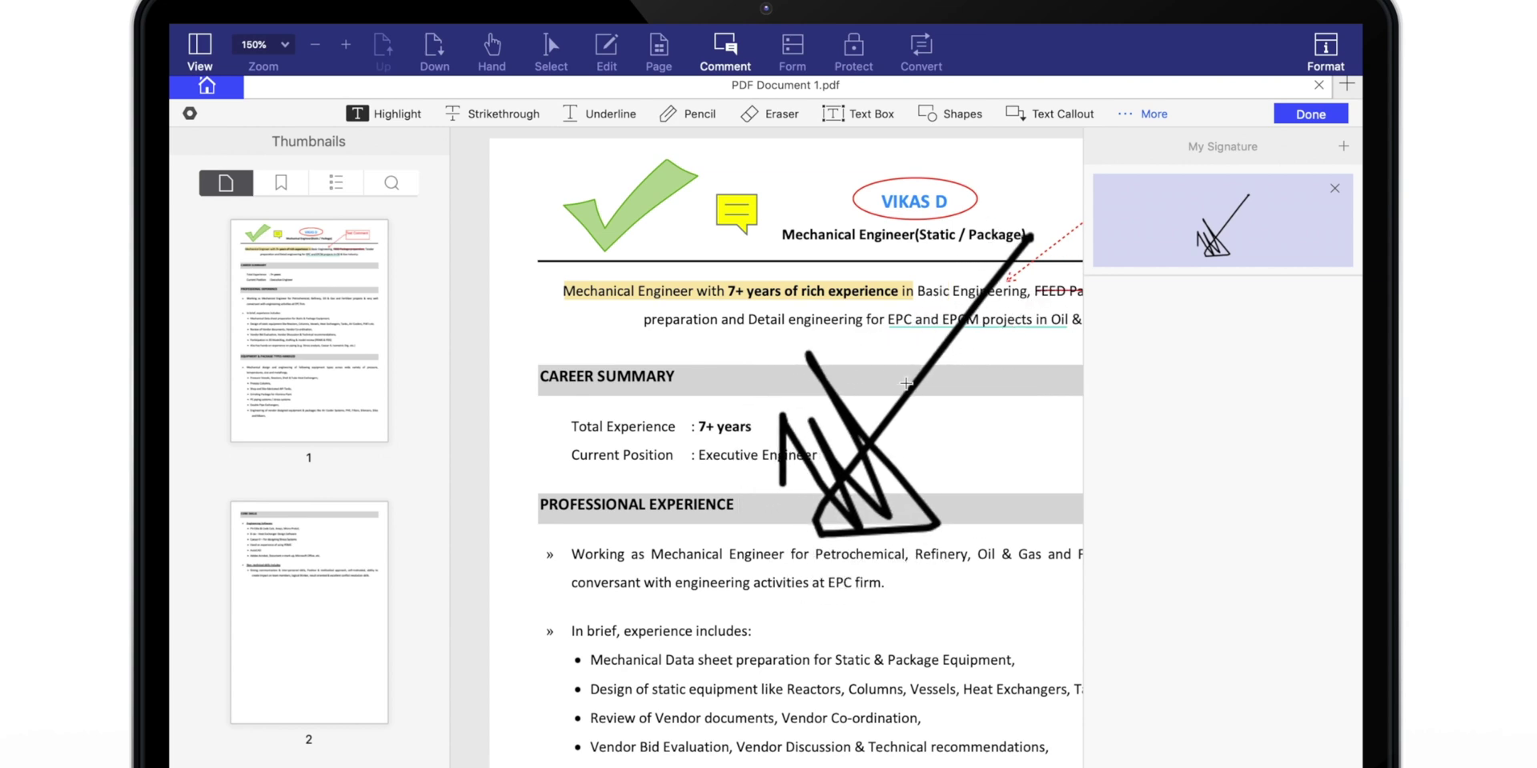
pyautogui.click(1033, 221)
pyautogui.moveTo(1040, 224)
pyautogui.mouseDown()
pyautogui.moveTo(823, 508)
pyautogui.moveTo(942, 396)
pyautogui.moveTo(897, 449)
pyautogui.mouseUp()
pyautogui.click(1006, 431)
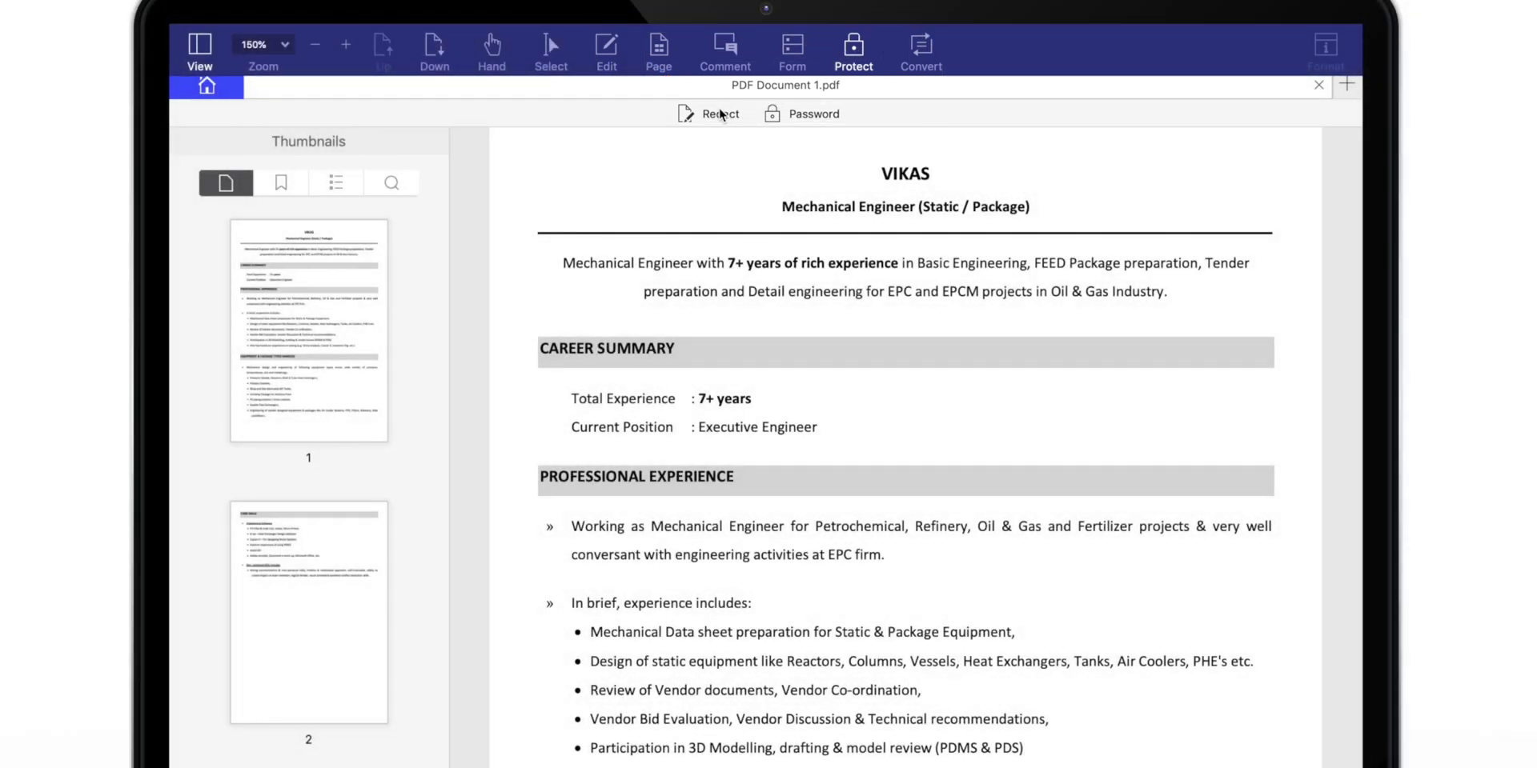
# Redact 'Mechanical Engineer' and apply the redaction permanently.
pyautogui.click(718, 114)
pyautogui.moveTo(773, 197); pyautogui.dragTo(922, 216)
pyautogui.click(1236, 384)
pyautogui.click(960, 328)
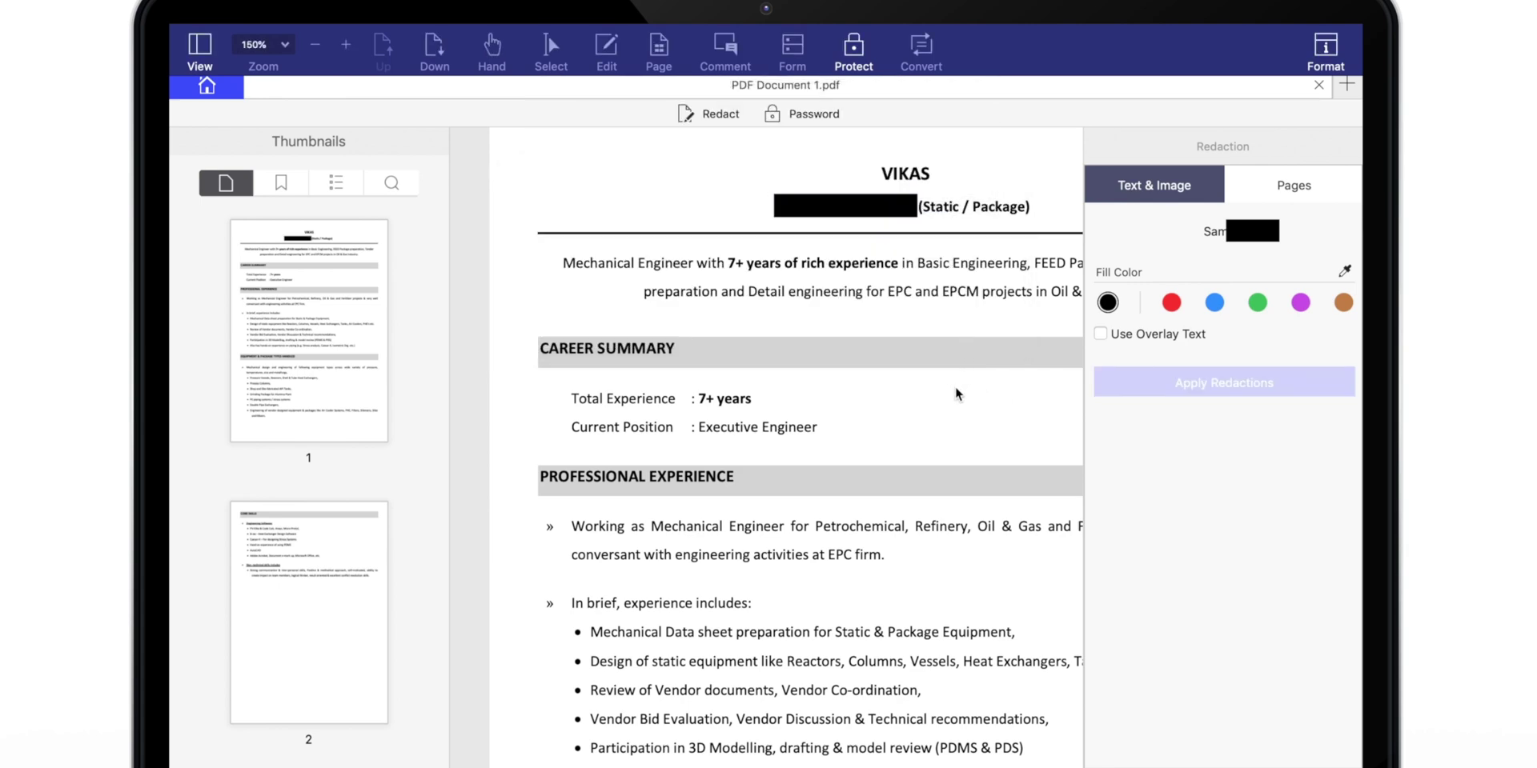
# Encrypt with an open password and enable restrictions with a permissions password.
pyautogui.click(773, 114)
pyautogui.click(786, 152)
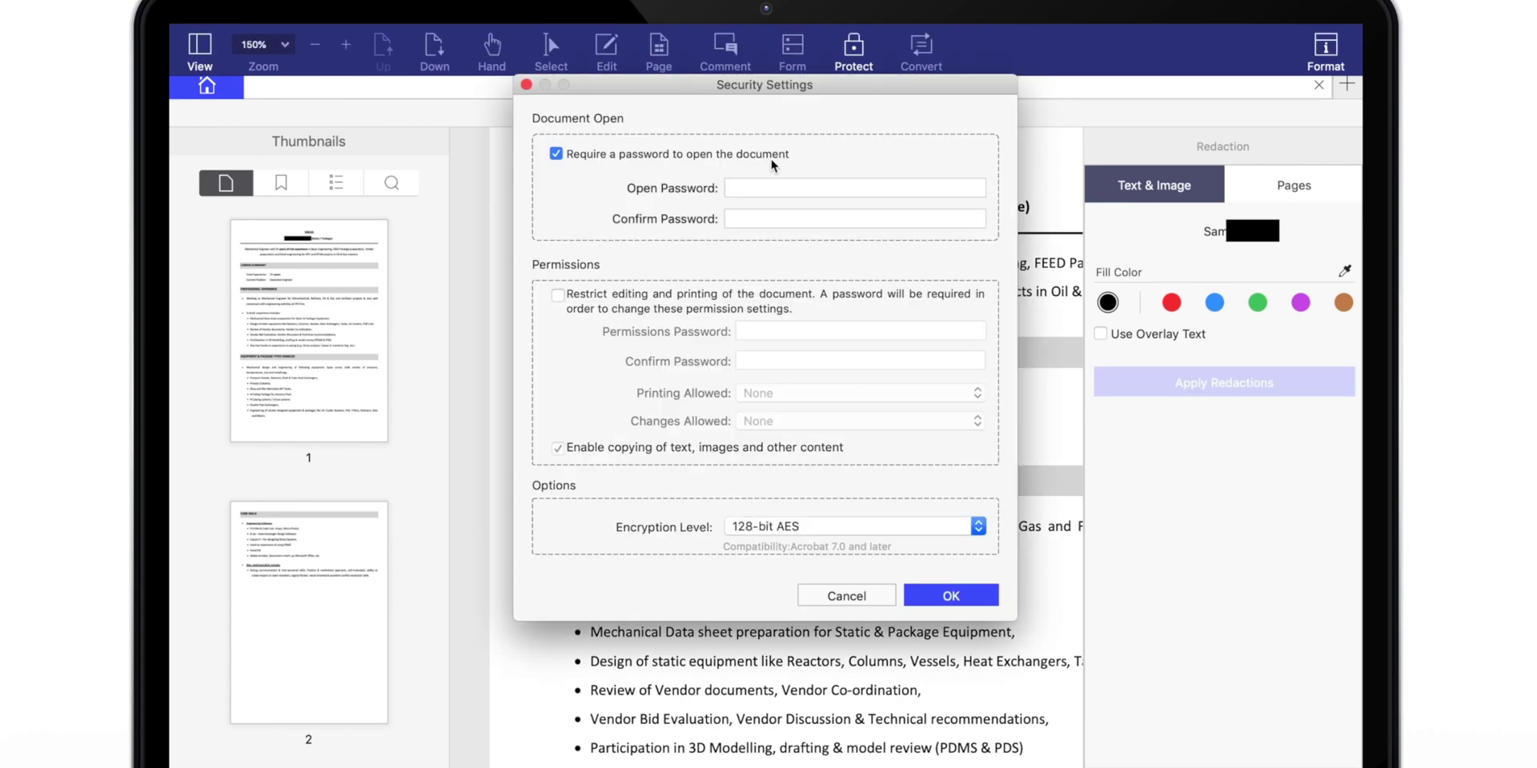
pyautogui.write('1234')
pyautogui.press('Tab')
pyautogui.write('1234')
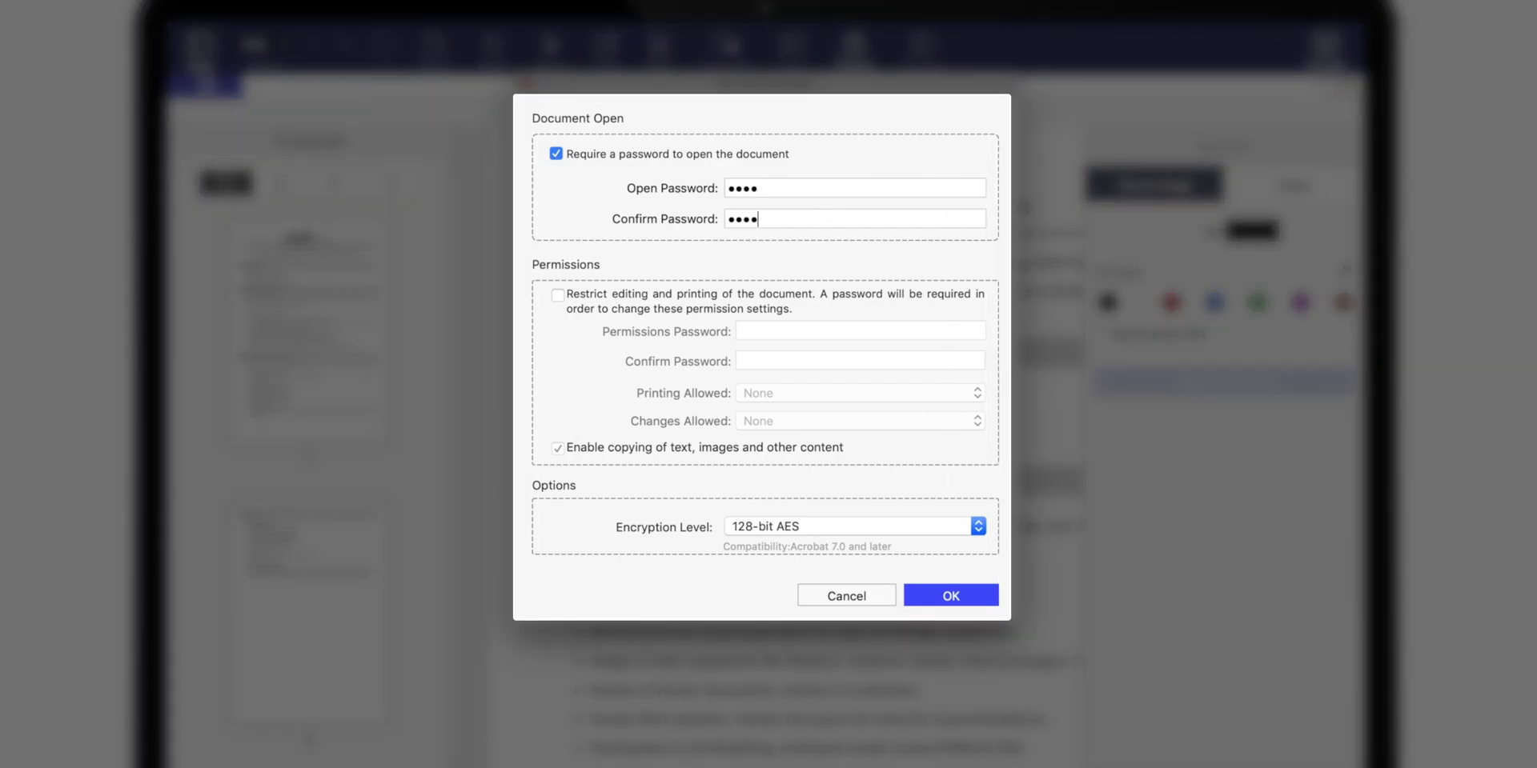
pyautogui.click(558, 295)
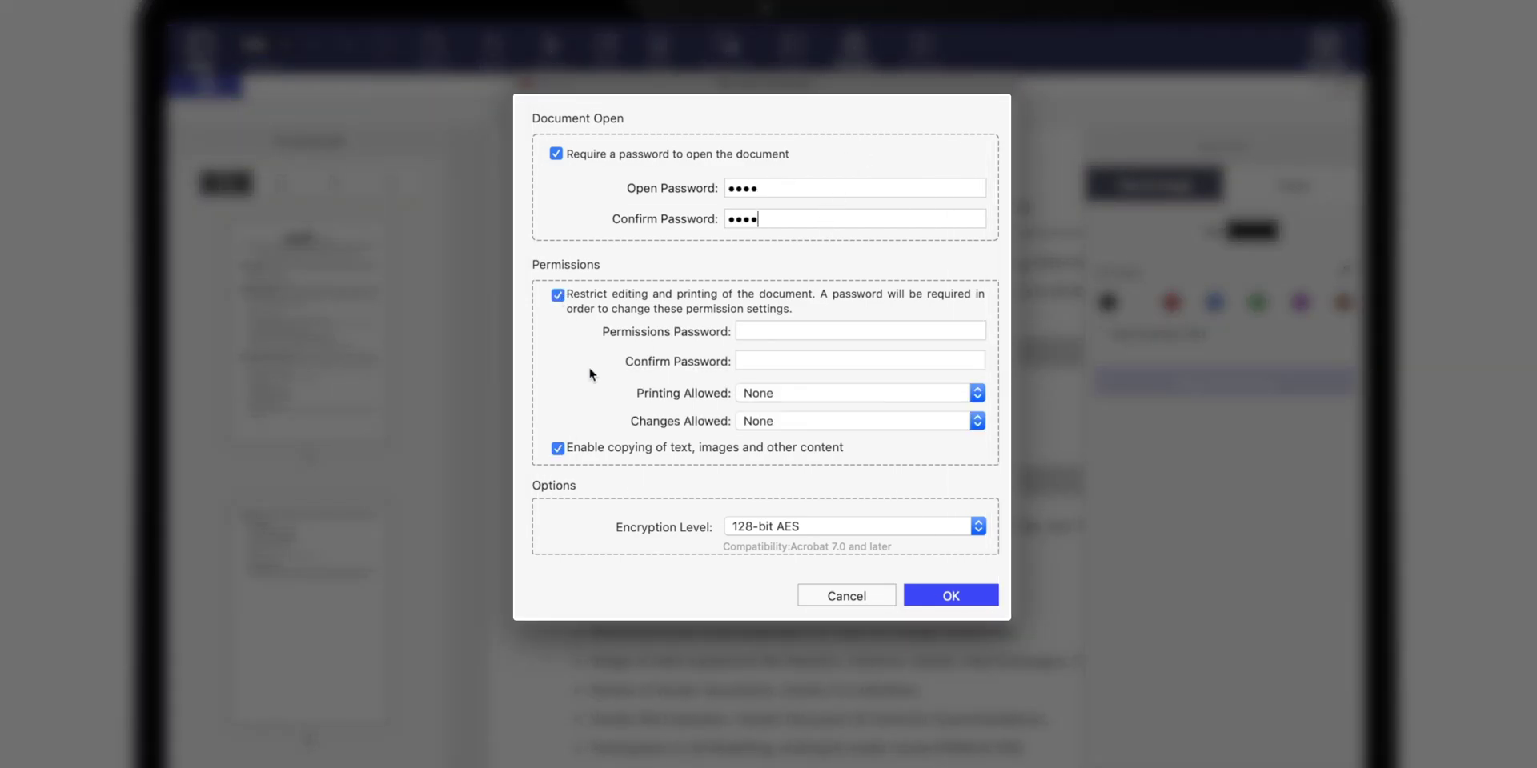
pyautogui.click(797, 331)
pyautogui.write('1234')
pyautogui.click(781, 361)
pyautogui.write('1234')
# Set printing to None, changes to Except page extraction, and 256-bit AES encryption.
pyautogui.click(833, 393)
pyautogui.click(915, 396)
pyautogui.click(921, 414)
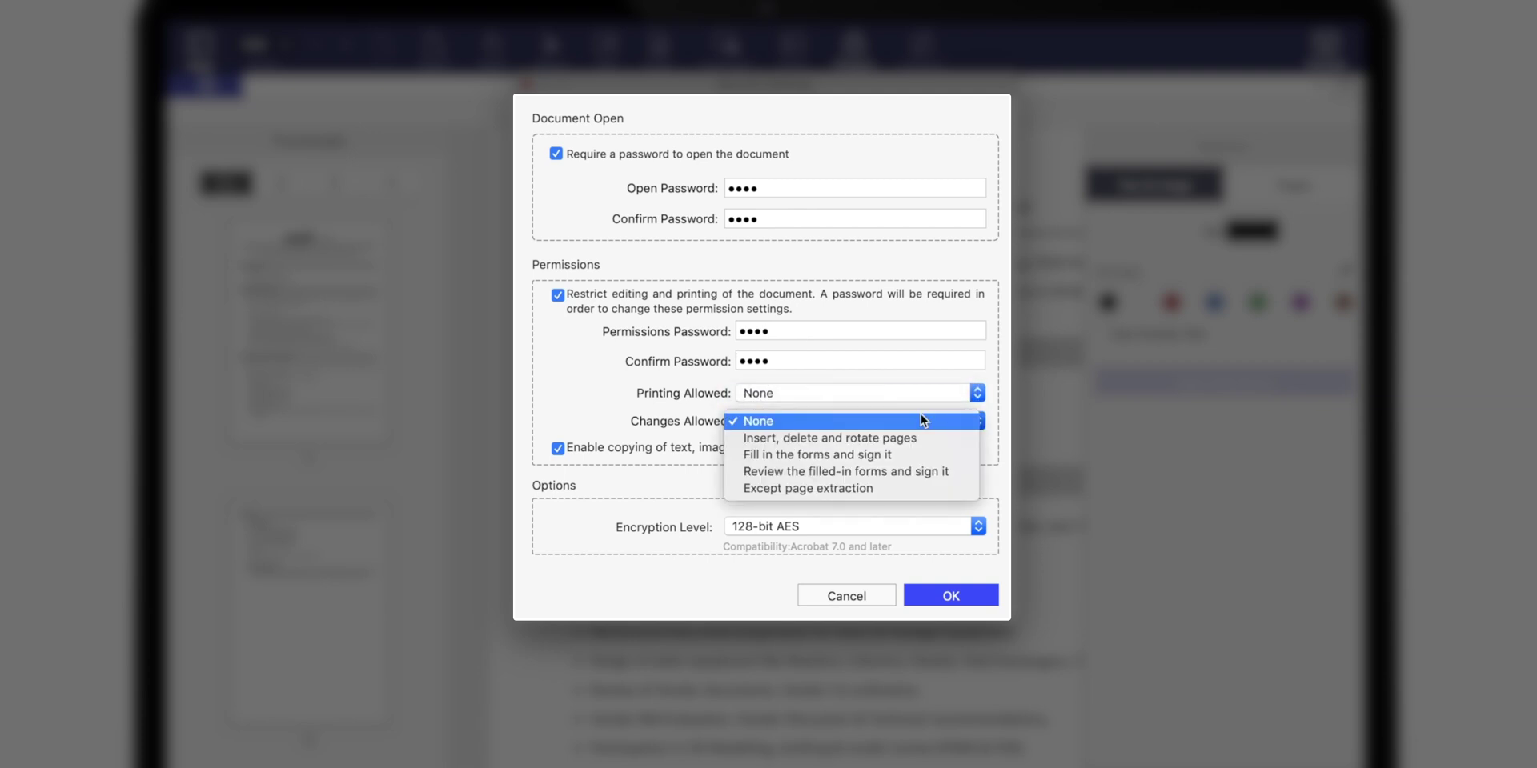
pyautogui.click(902, 488)
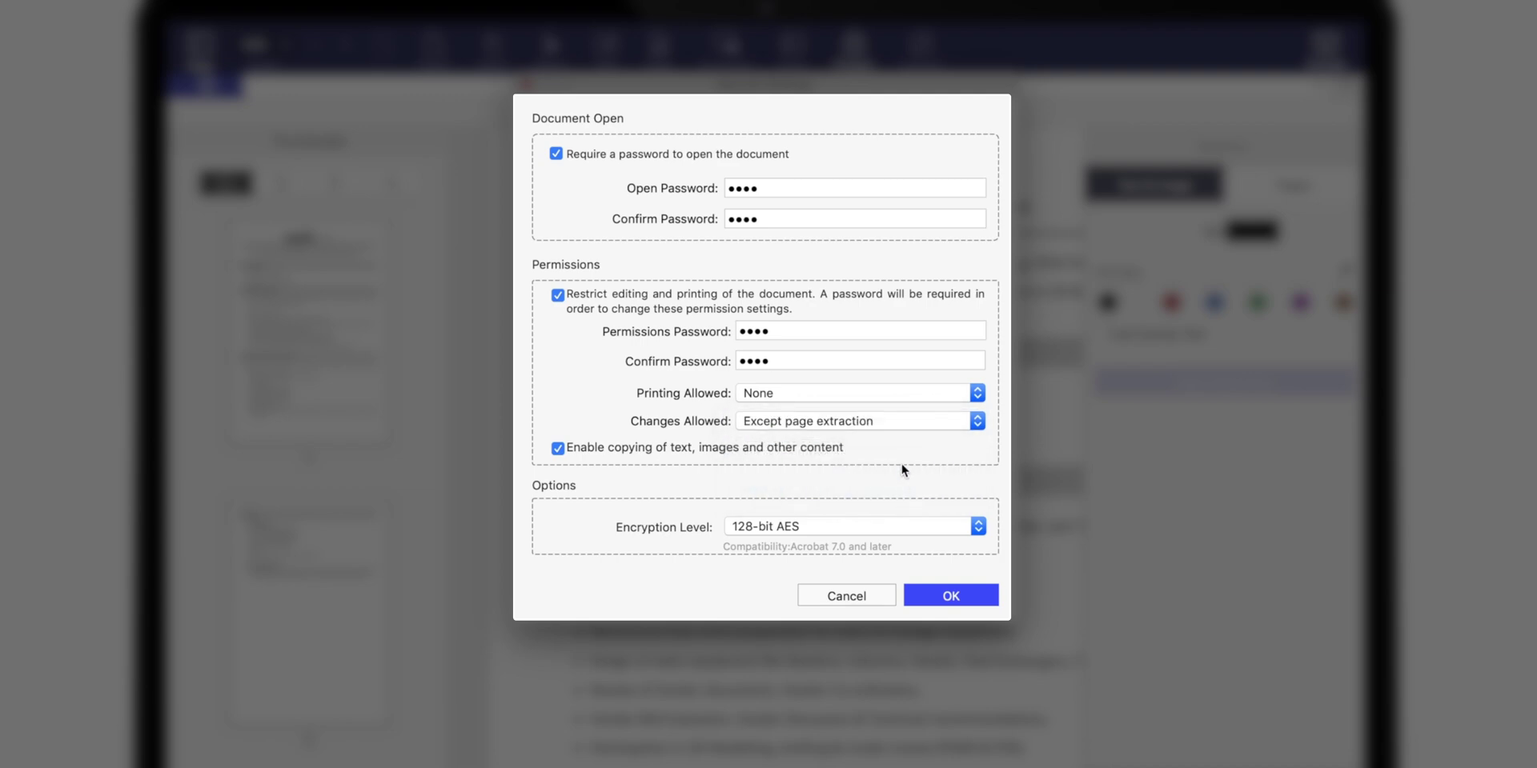
pyautogui.click(905, 526)
pyautogui.click(907, 543)
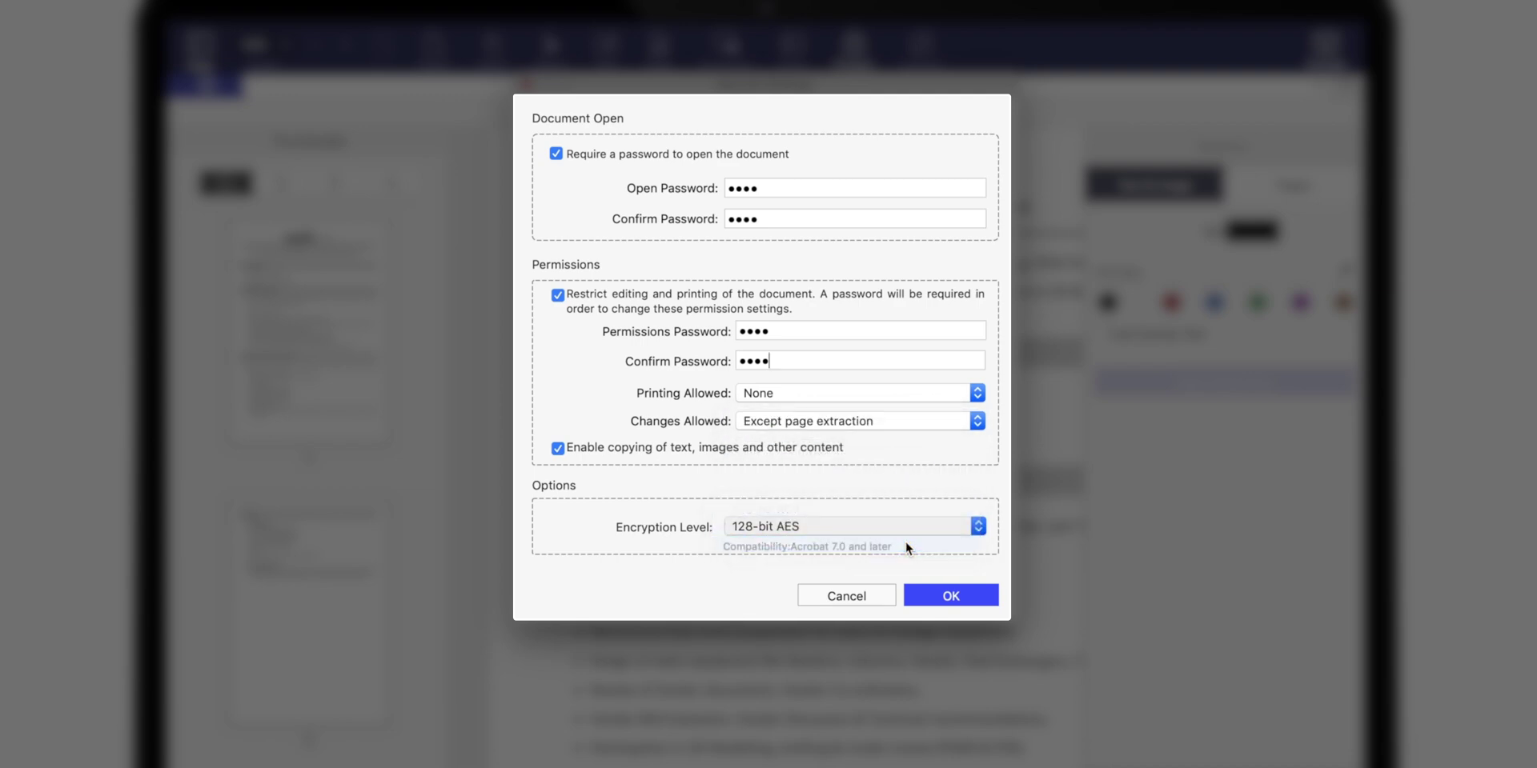
# Confirm the security settings and save the résumé as 'PDF Document 1_Redacted& Locked'.
pyautogui.press('Return')
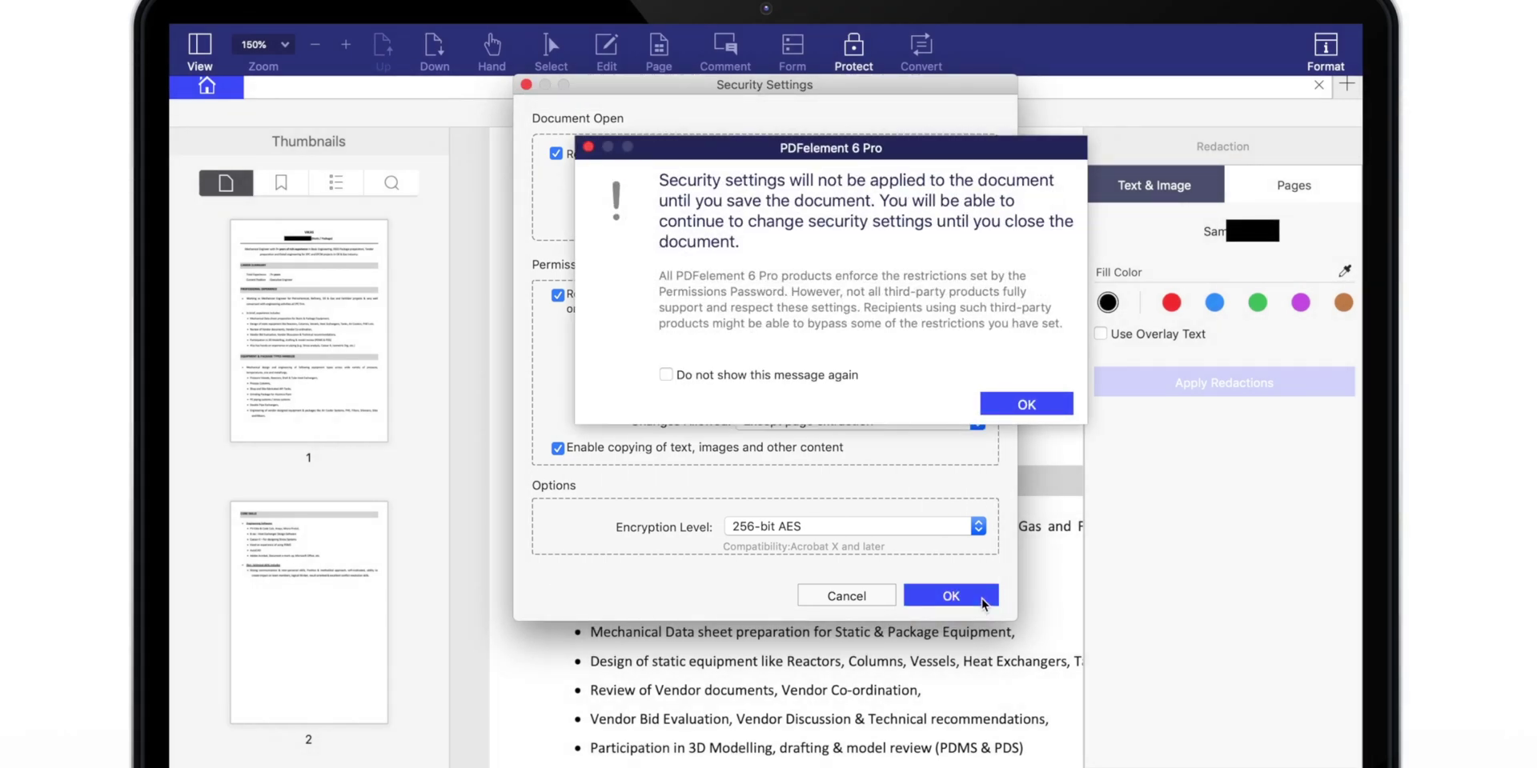
pyautogui.press('Return')
pyautogui.click(349, 32)
pyautogui.click(384, 172)
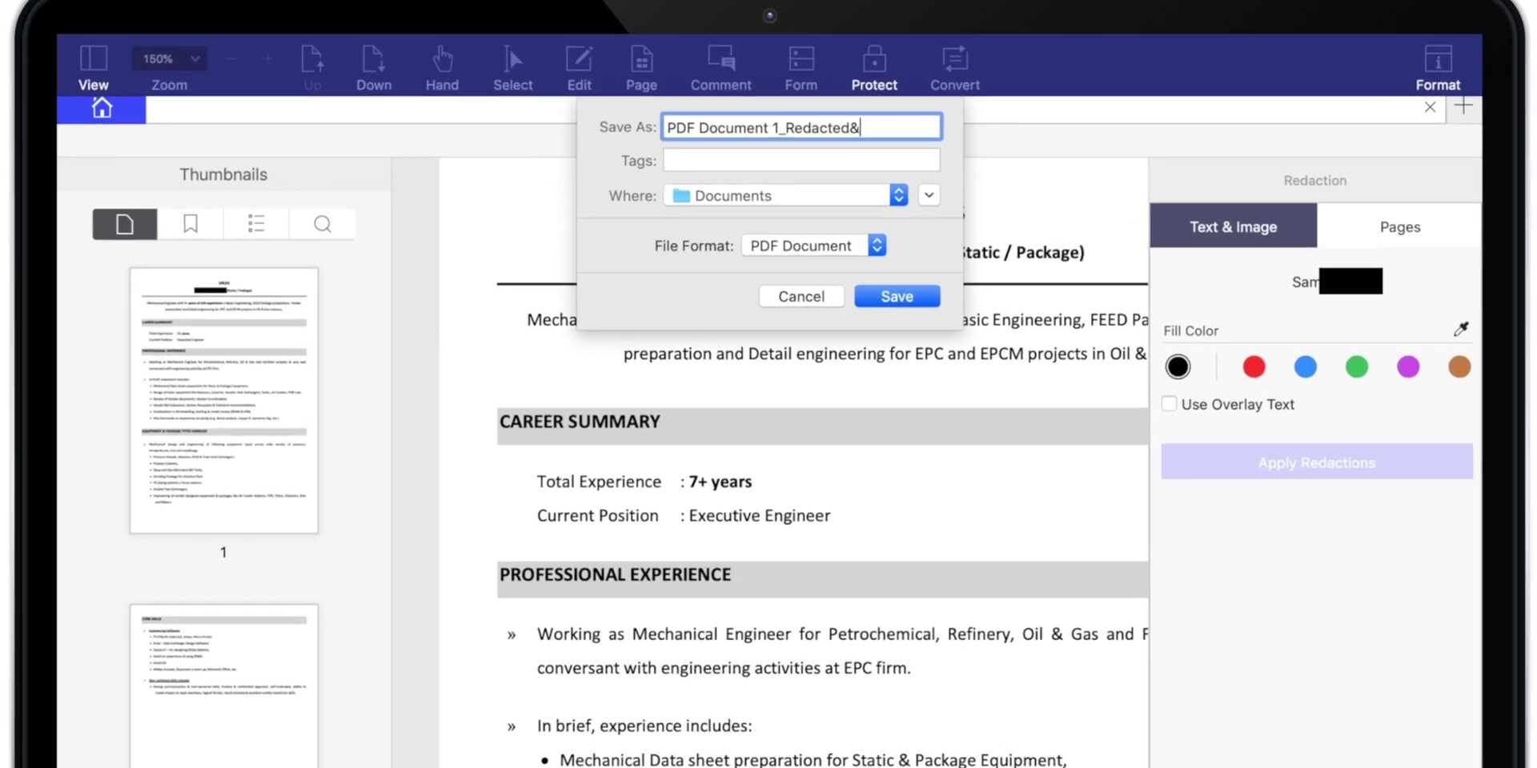
pyautogui.write('& Locked')
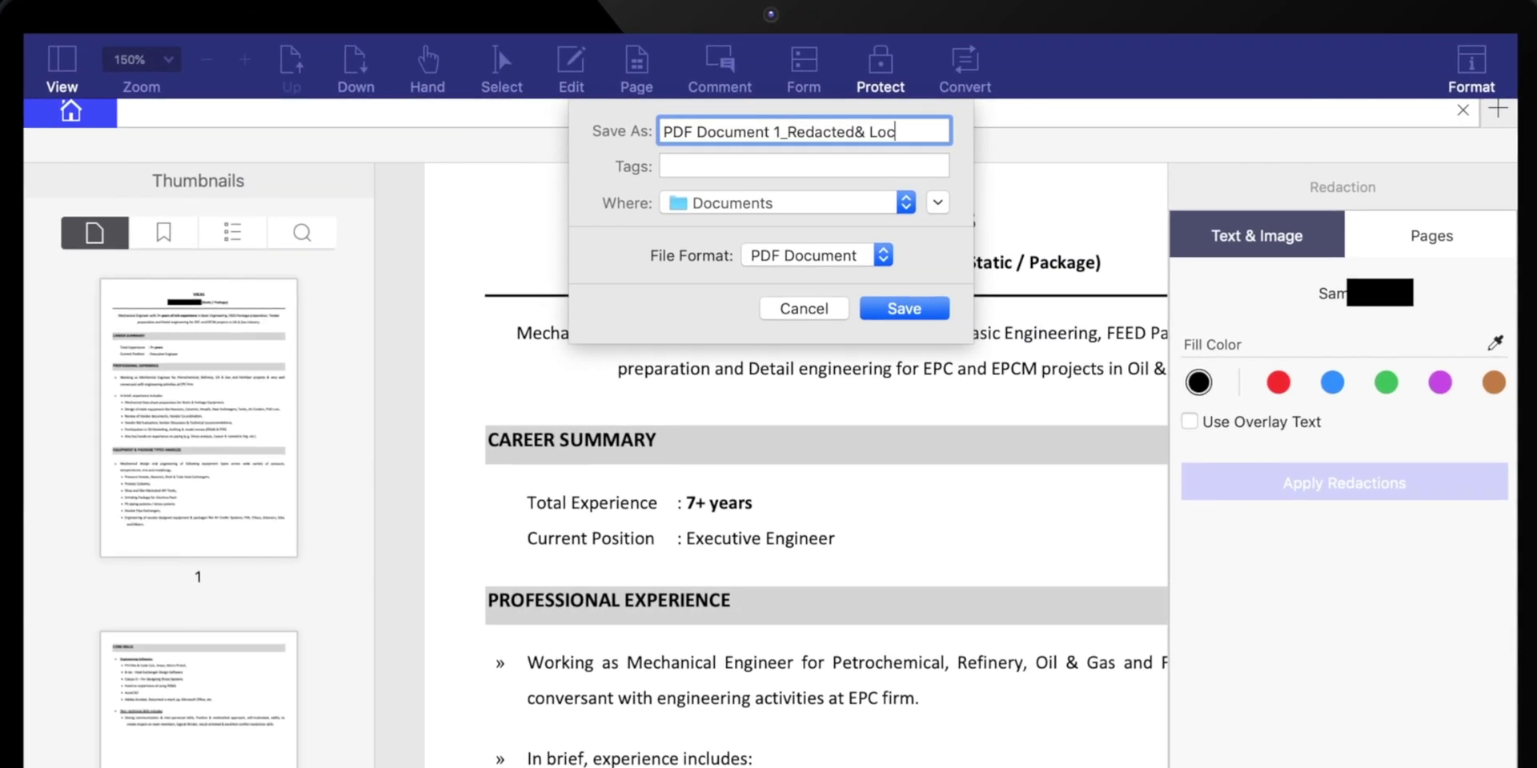
pyautogui.click(906, 311)
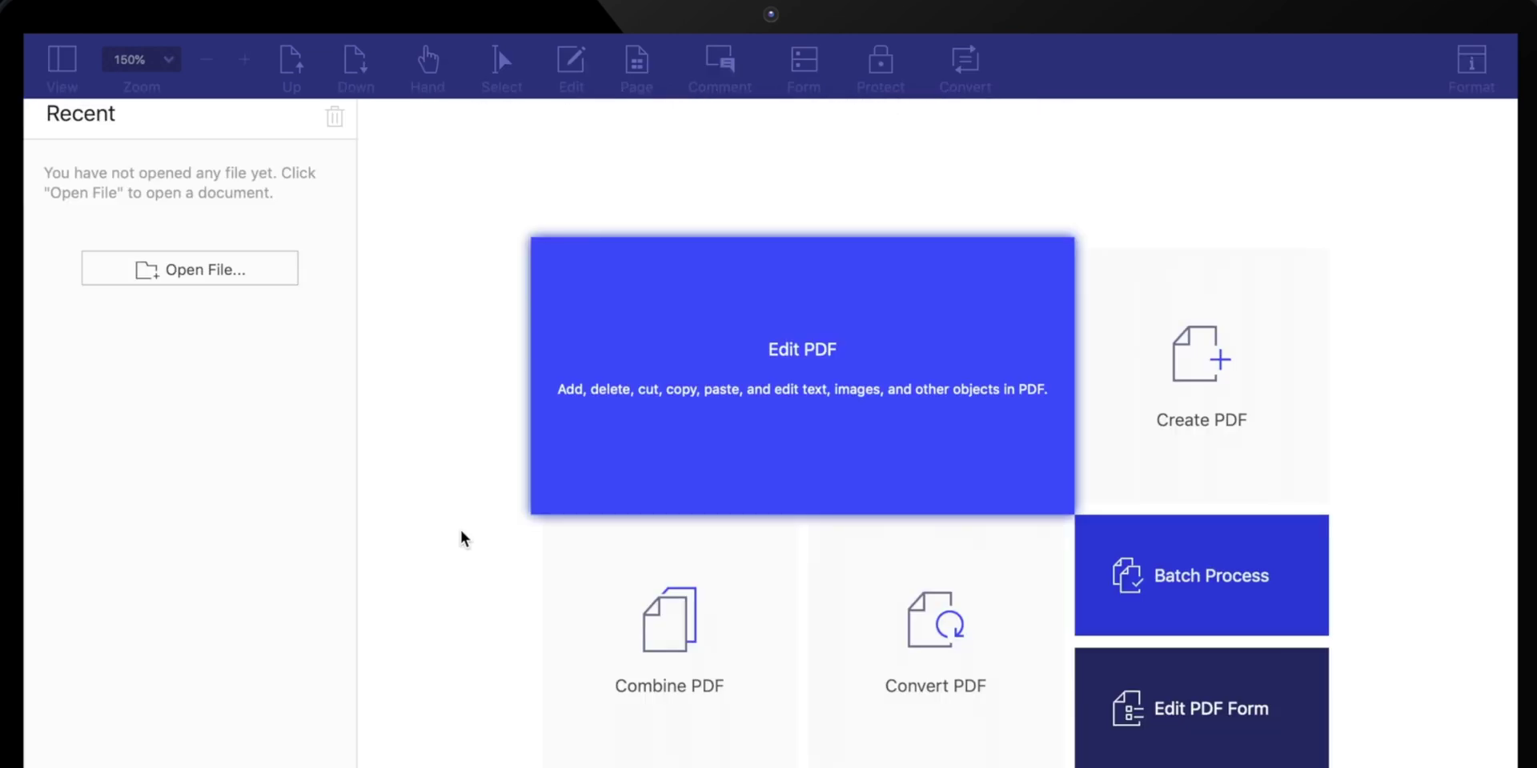
# Reopen the locked résumé by entering its open password, viewing it at 160%.
pyautogui.click(237, 271)
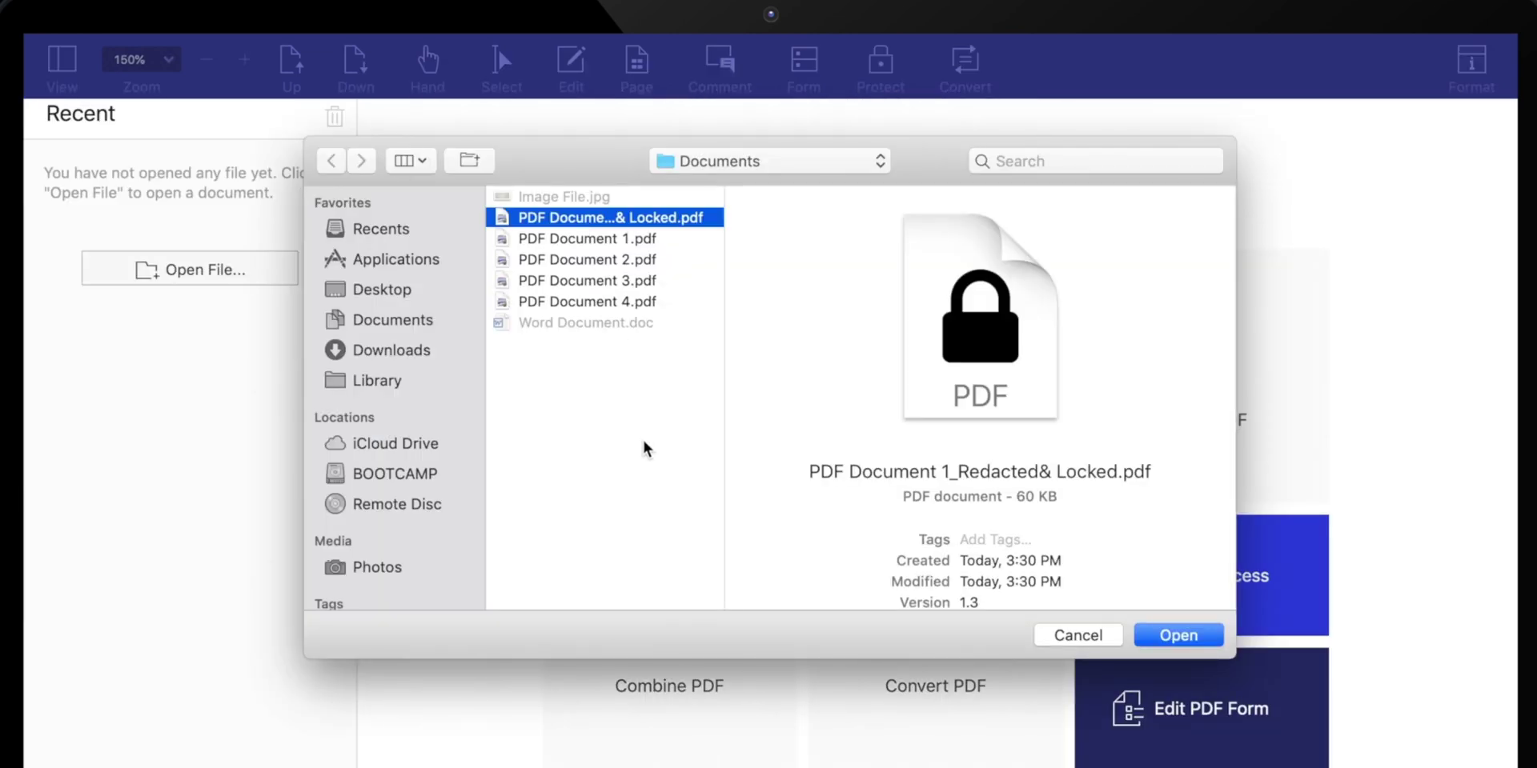
pyautogui.click(1160, 634)
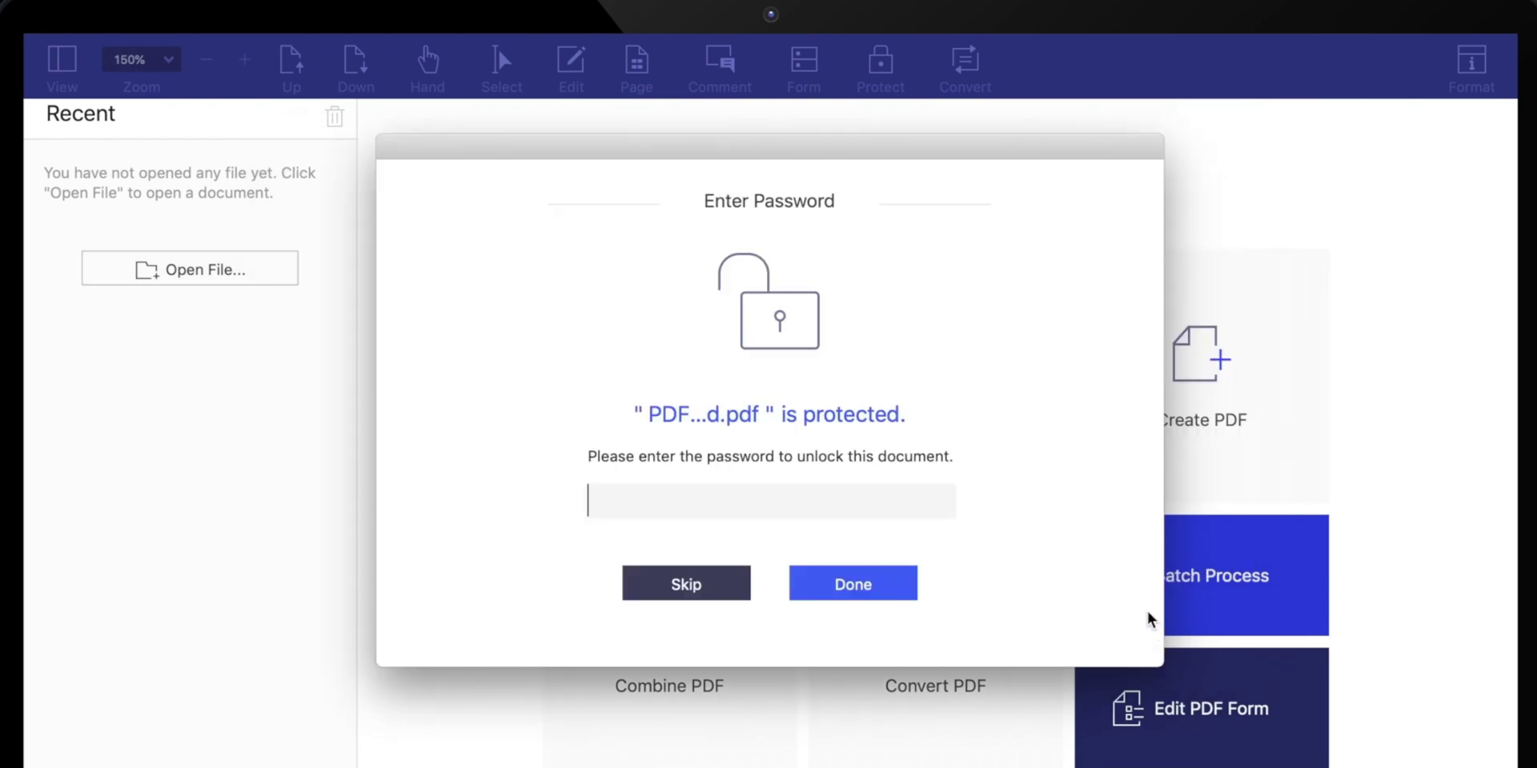
pyautogui.write('1234')
pyautogui.click(884, 583)
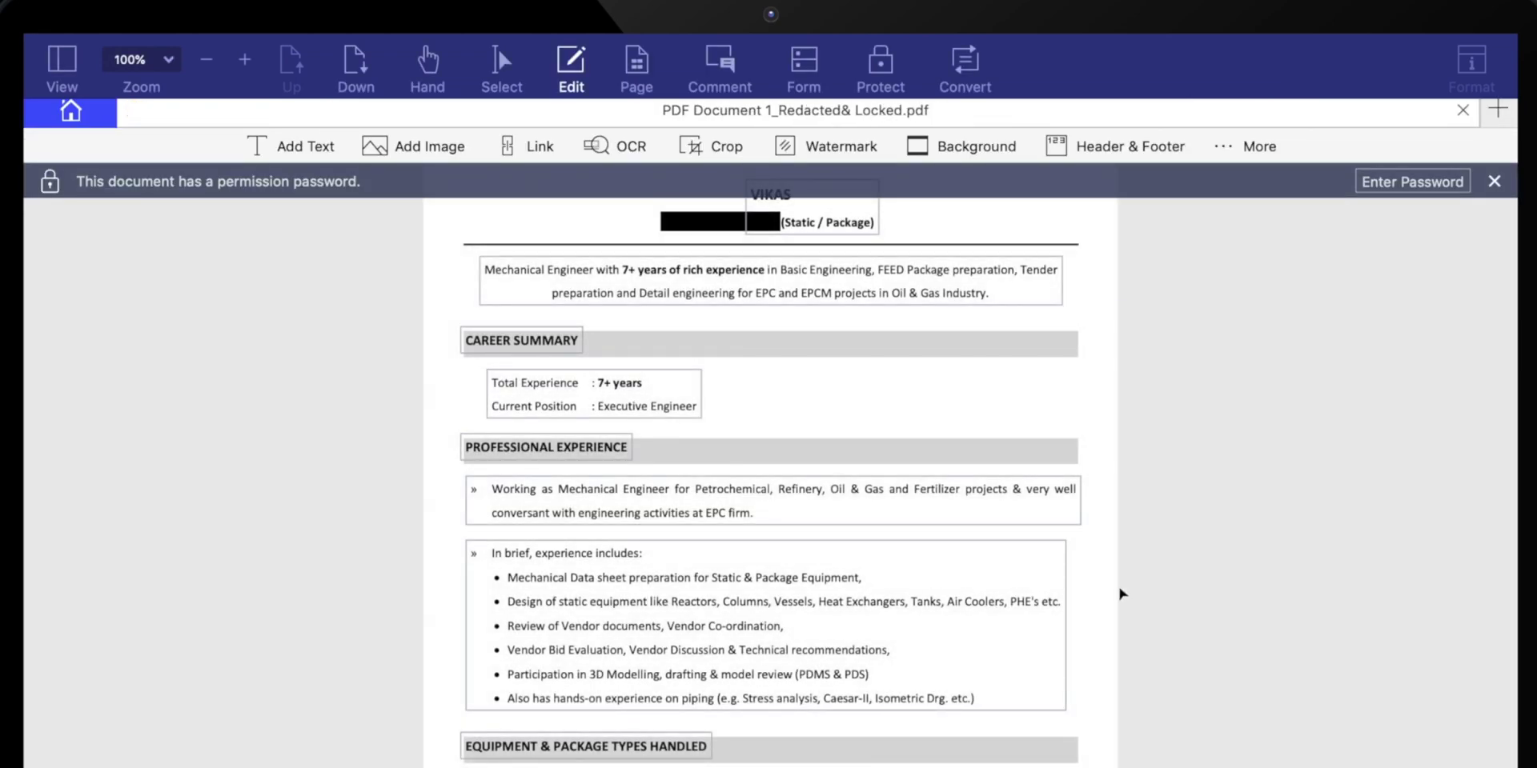
pyautogui.click(244, 59)
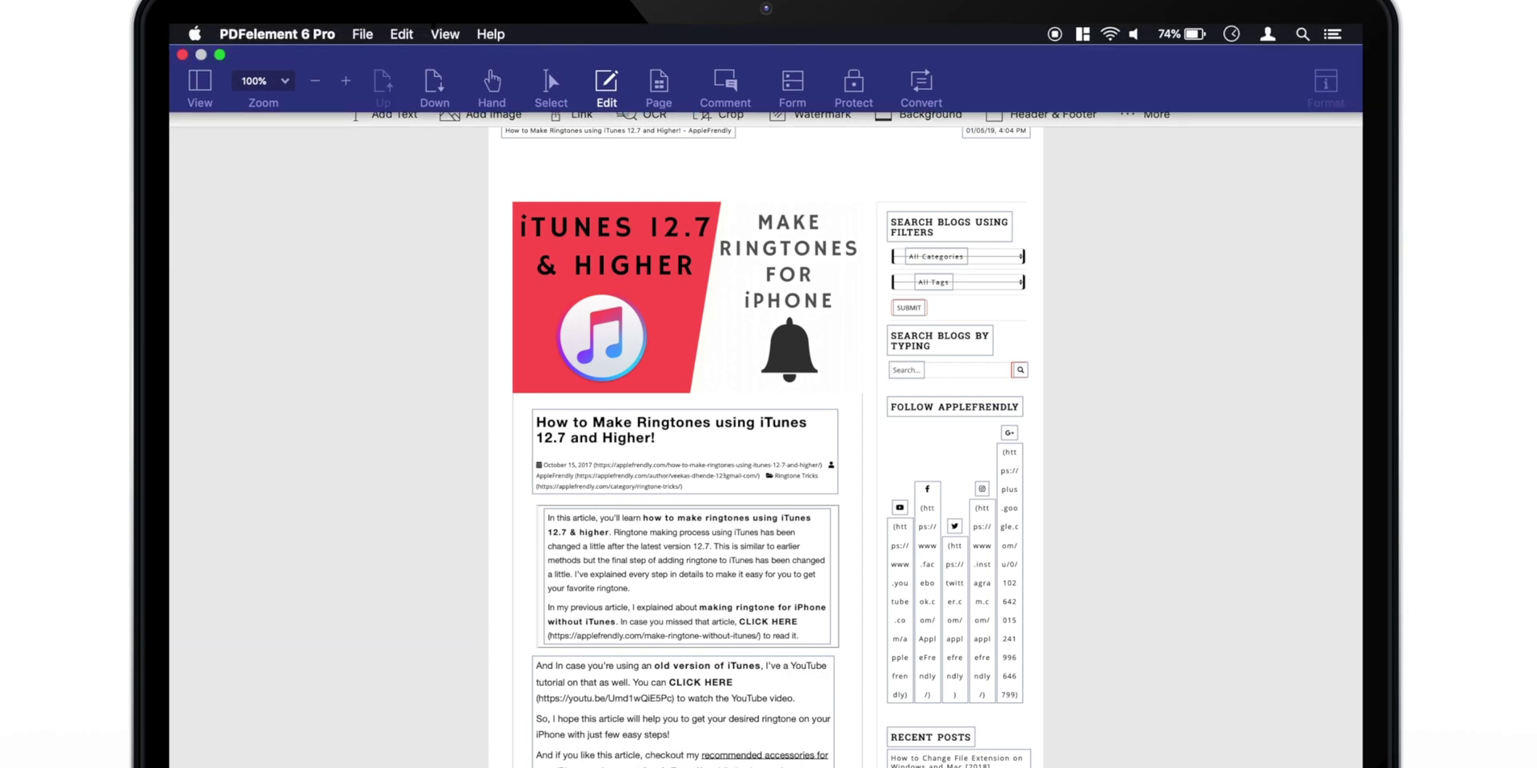
# Save Large PDF.pdf as an optimized PDF via File > Save As Other.
pyautogui.click(362, 33)
pyautogui.moveTo(430, 174)
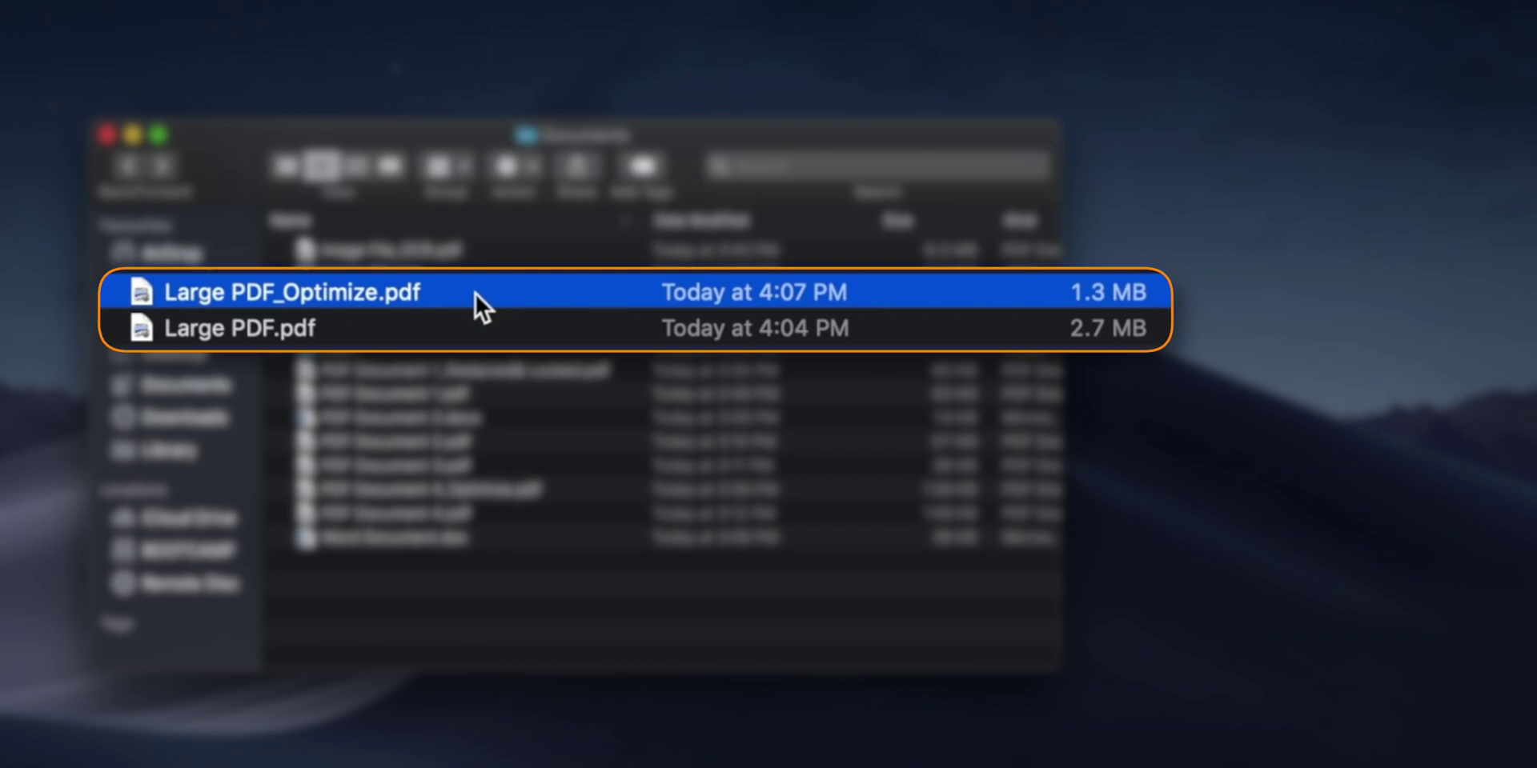
# View Large PDF_Optimize.pdf full screen in Preview, zooming and scrolling its first page, then exit full screen.
pyautogui.doubleClick(475, 294)
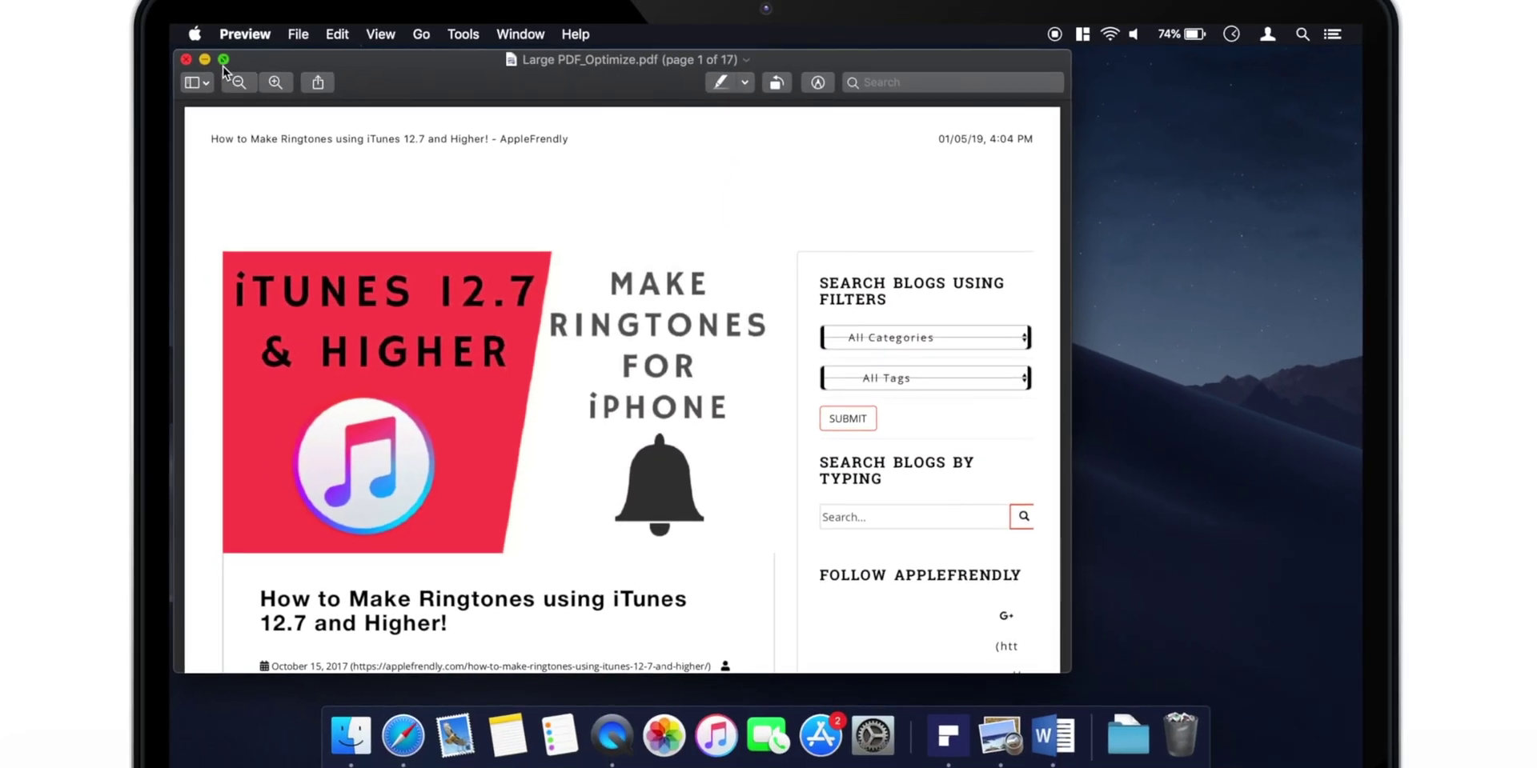
pyautogui.press('ctrl+super+f')
pyautogui.scroll(3, 644, 352)
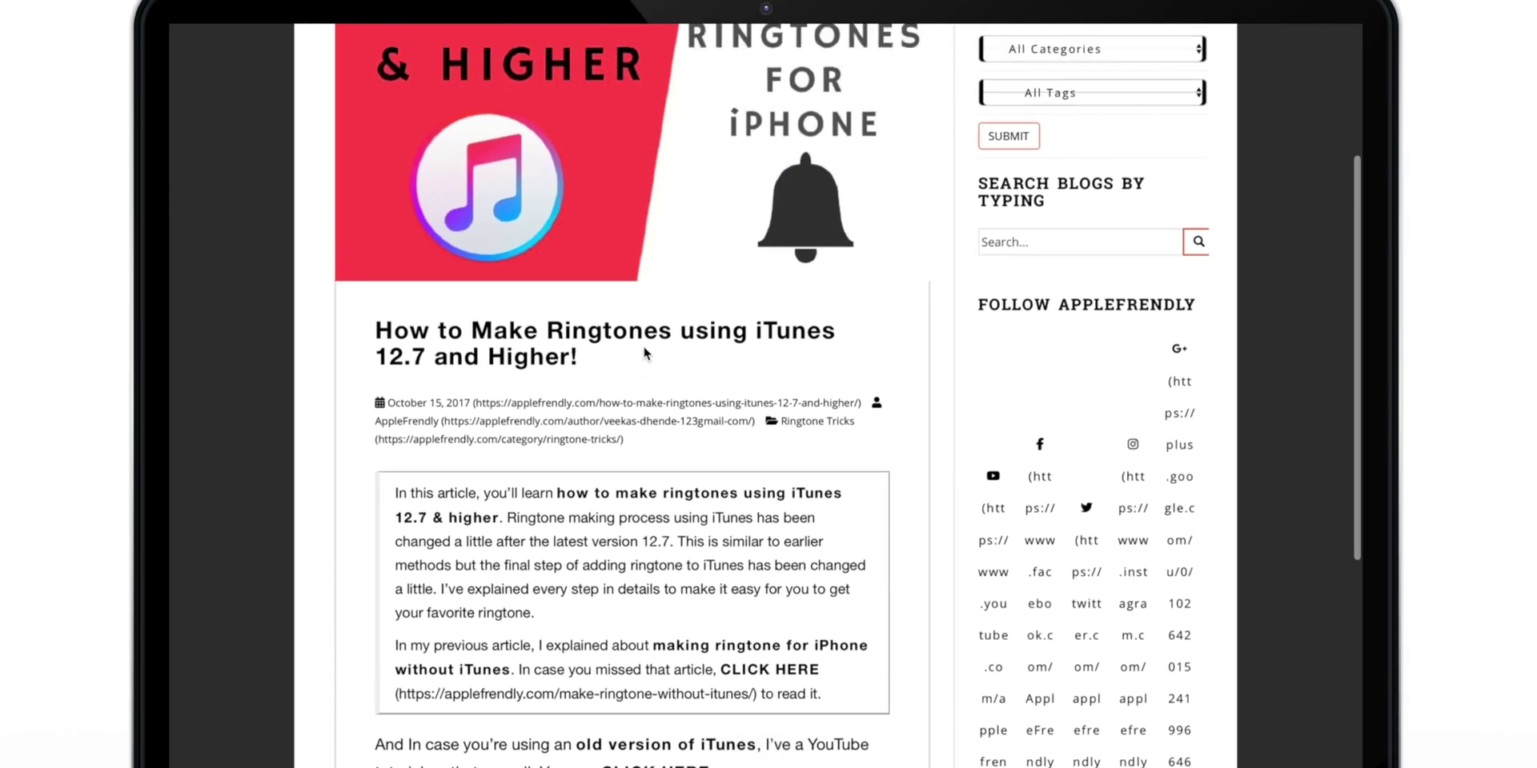
pyautogui.scroll(-5, 644, 352)
pyautogui.scroll(10, 644, 352)
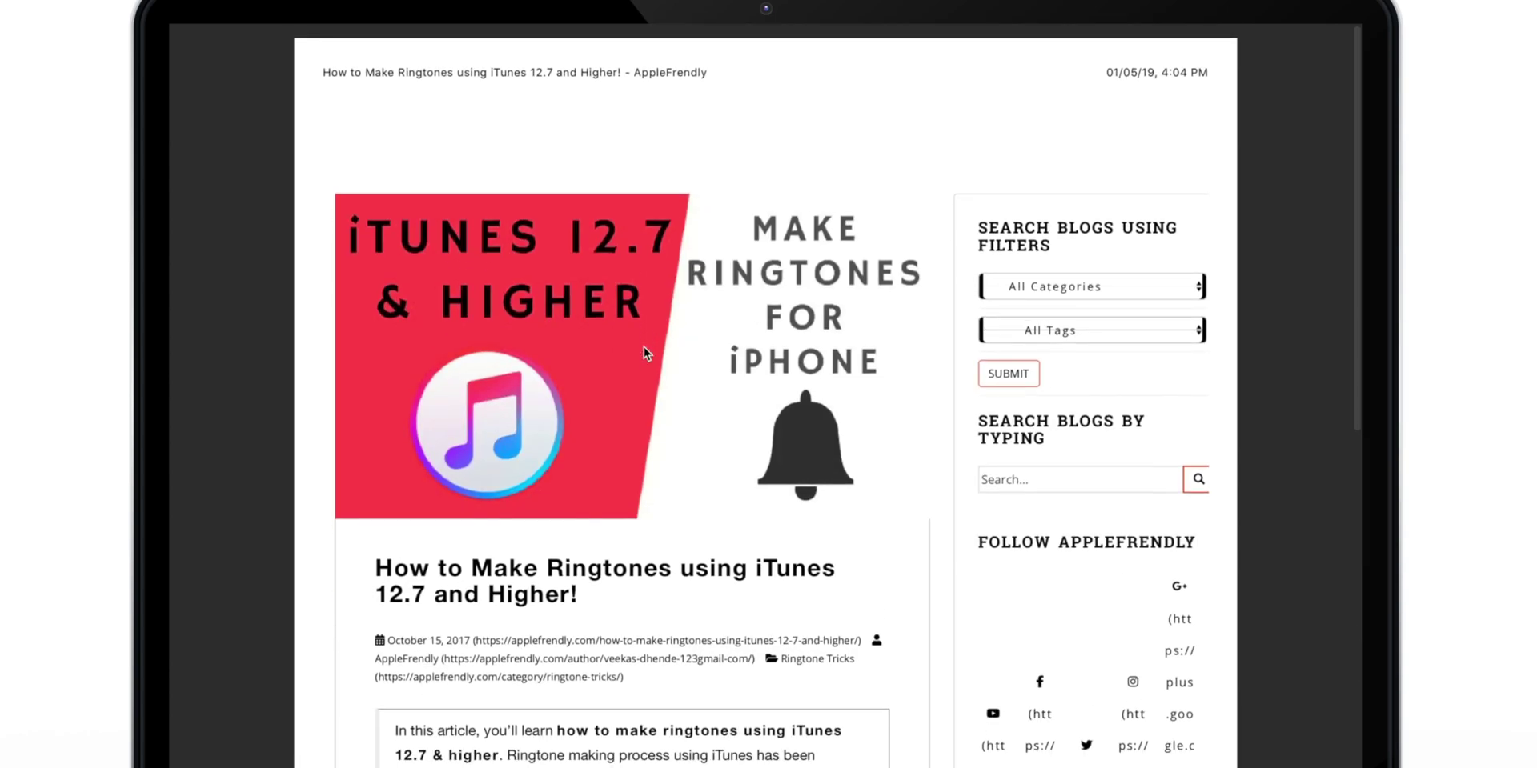
pyautogui.press('super+minus')
pyautogui.press('ctrl+super+f')
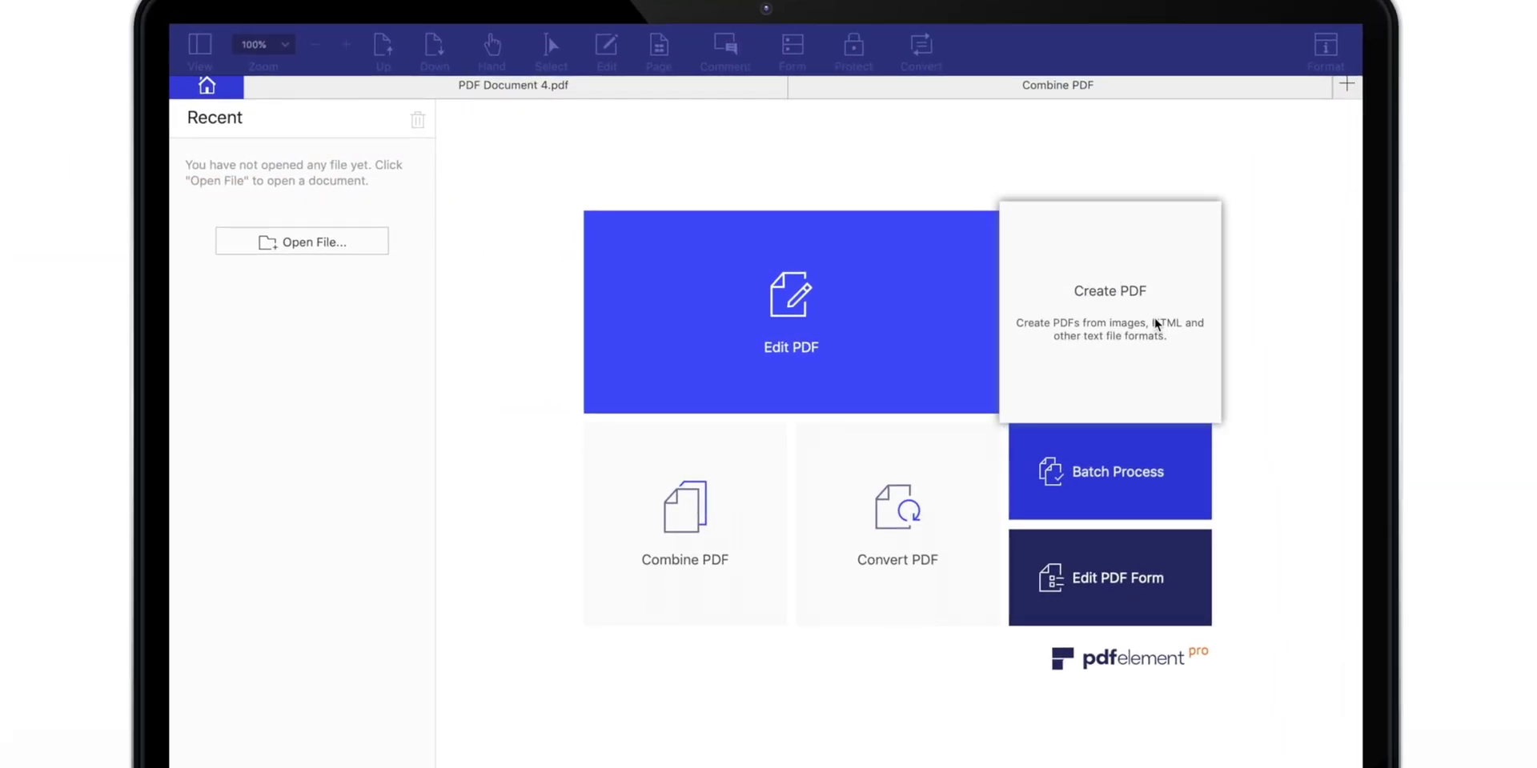
# Create a new PDF from Image File.jpg.
pyautogui.click(1154, 322)
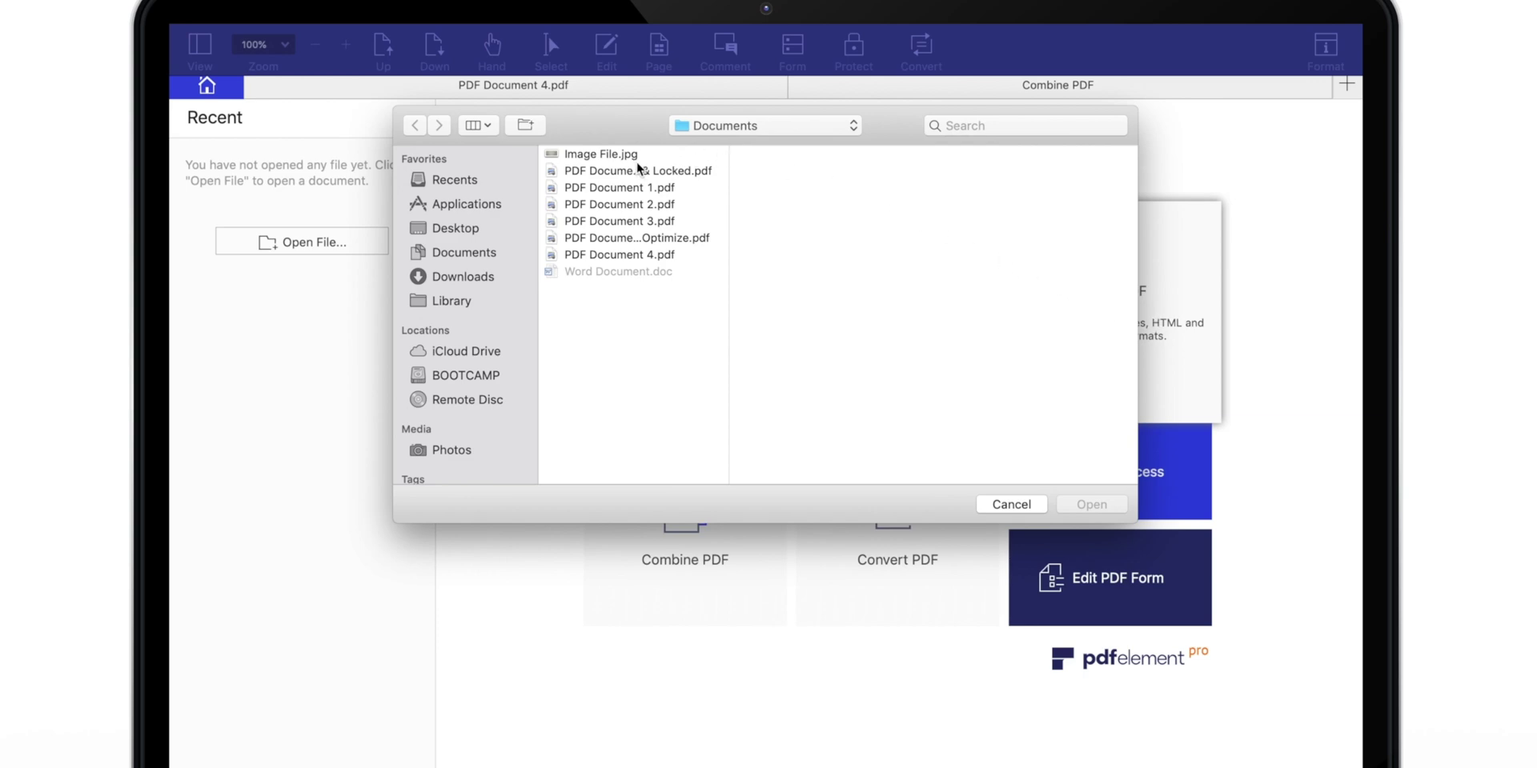
pyautogui.click(634, 156)
pyautogui.click(1088, 503)
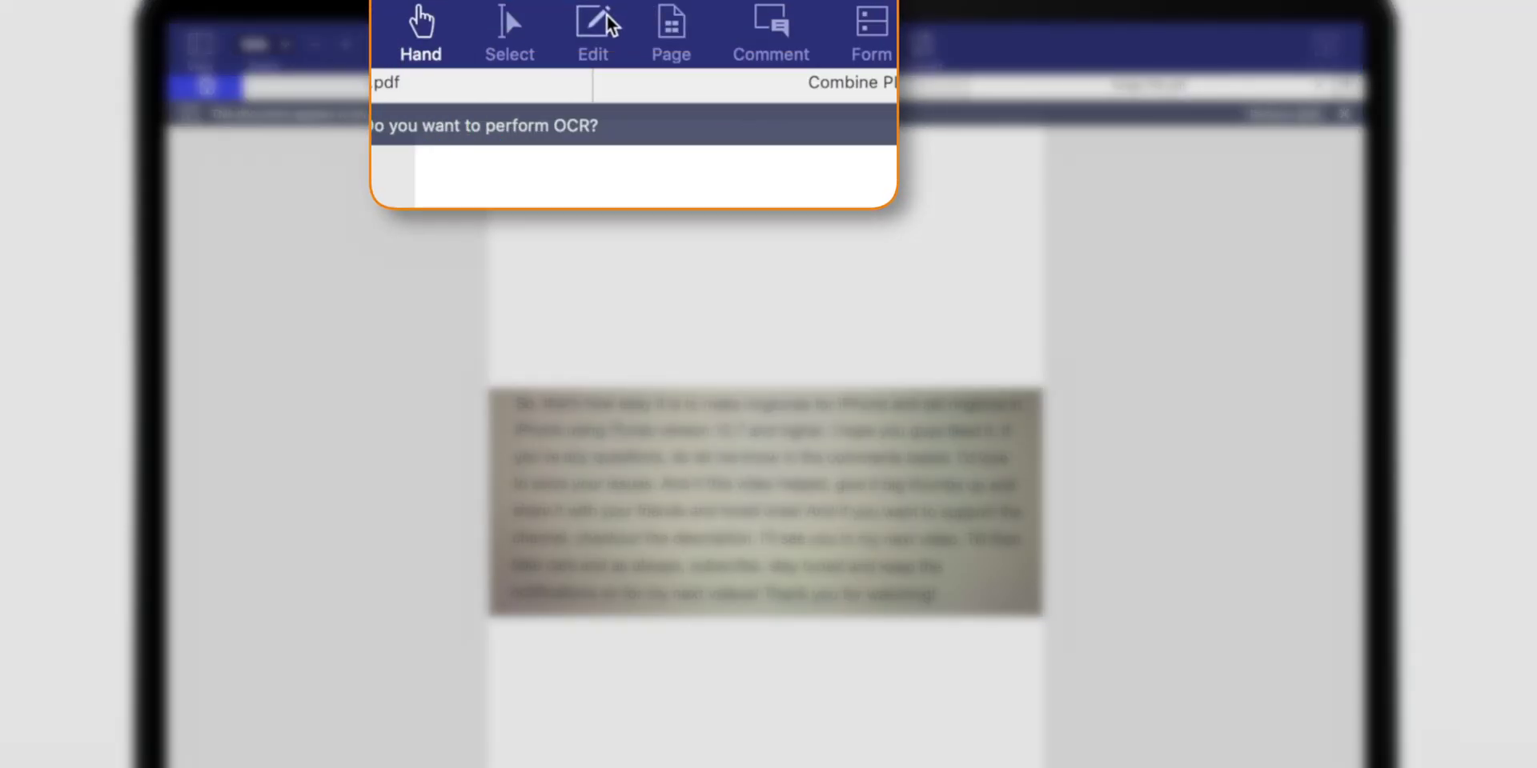
# Run OCR on the page and save the result as Image File_OCR.
pyautogui.click(612, 42)
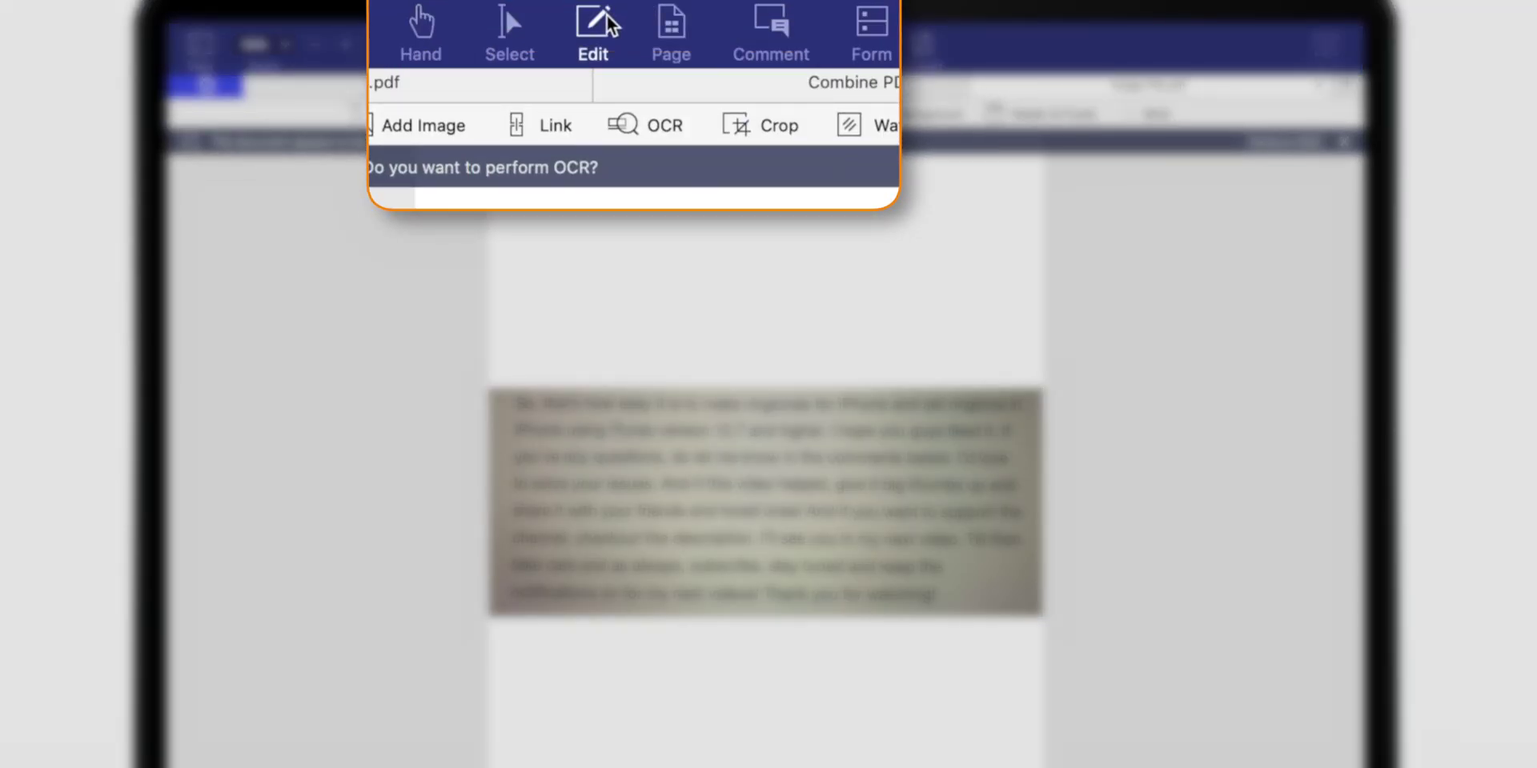
pyautogui.click(661, 117)
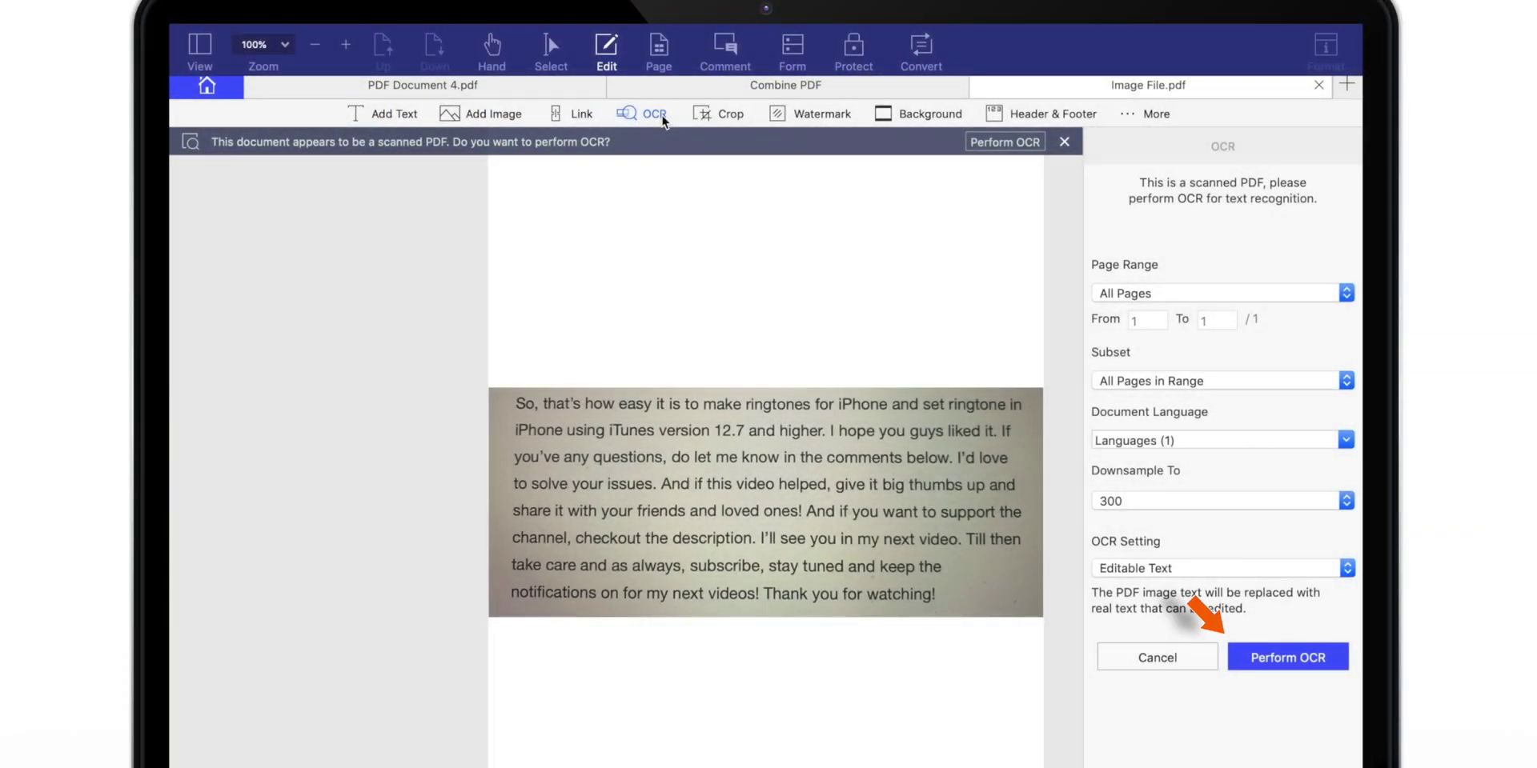
pyautogui.click(1319, 663)
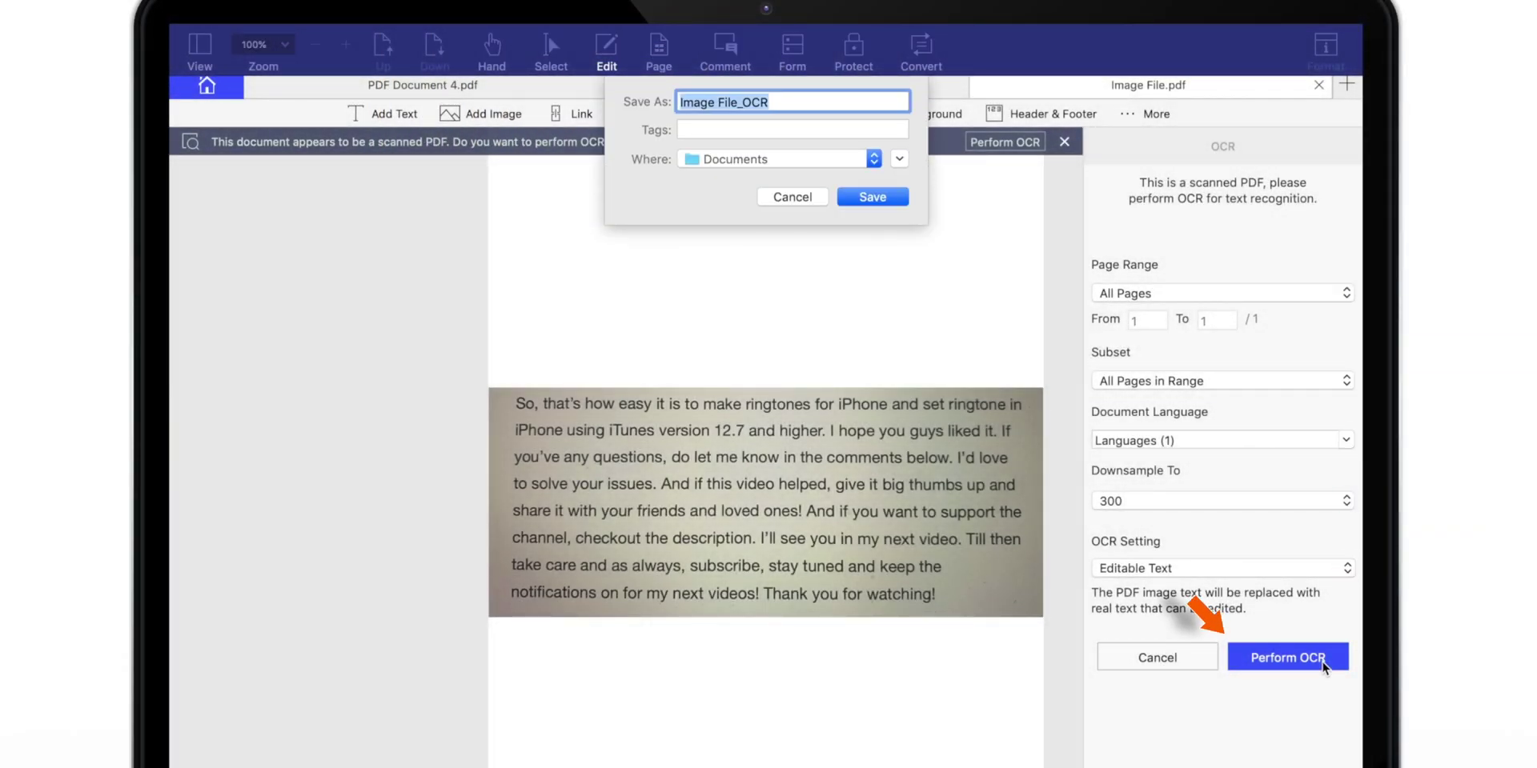
pyautogui.press('Return')
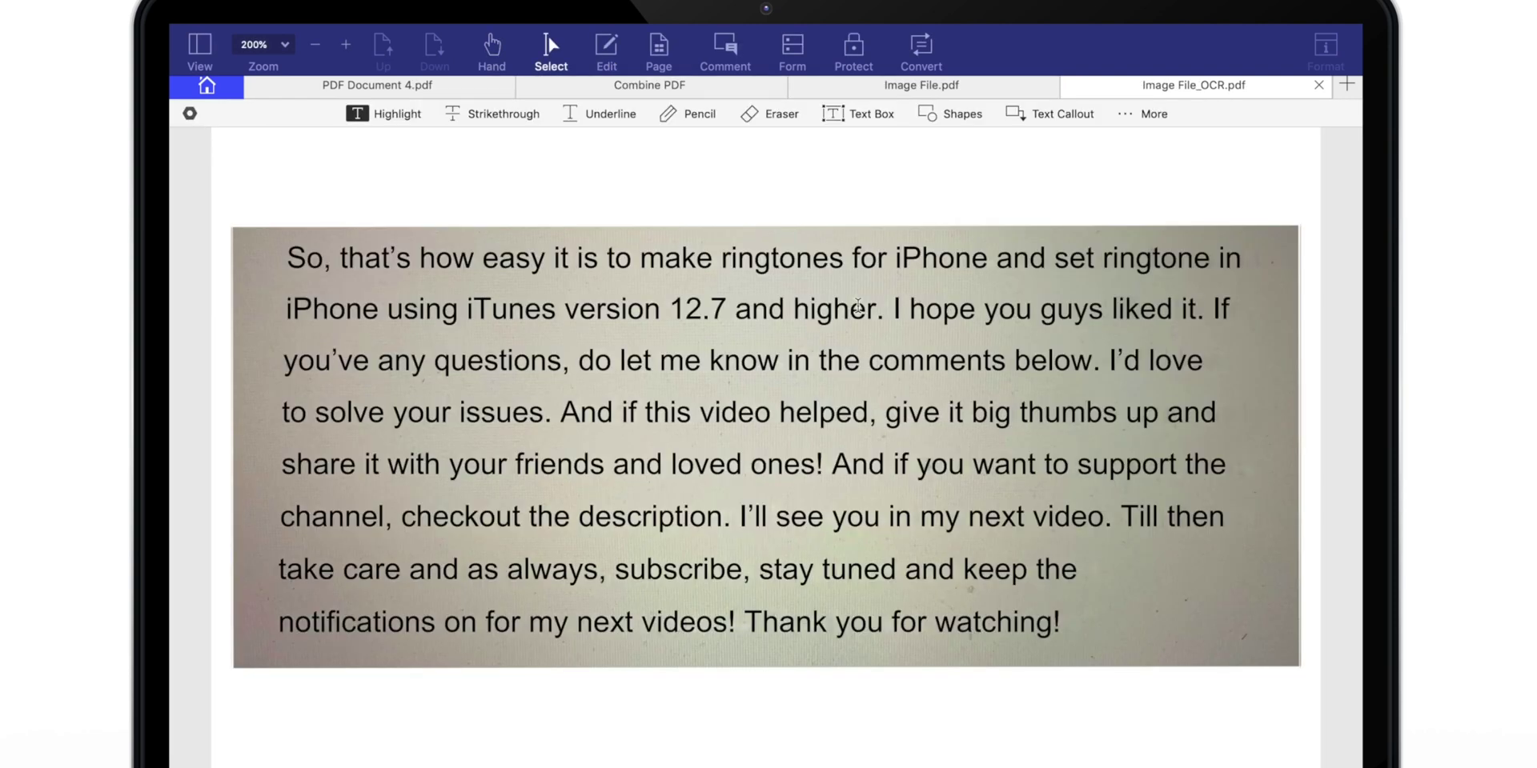
# Copy the recognised paragraph starting 'So' and paste it as a text box above the picture.
pyautogui.moveTo(287, 257); pyautogui.dragTo(1038, 540)
pyautogui.press('super+c')
pyautogui.click(606, 48)
pyautogui.press('super+v')
pyautogui.scroll(-5, 520, 568)
pyautogui.click(681, 210)
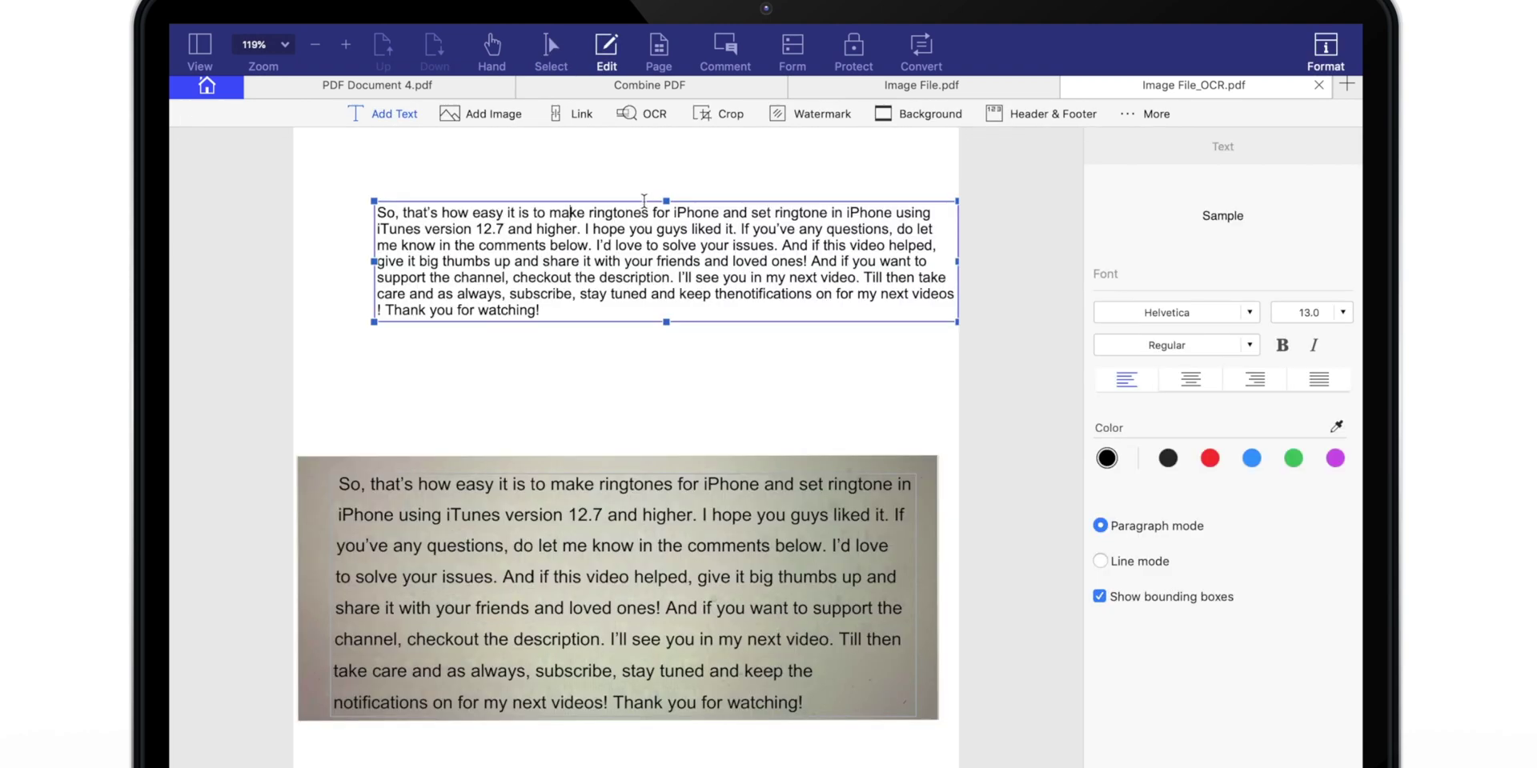
pyautogui.click(644, 210)
pyautogui.moveTo(801, 322); pyautogui.dragTo(761, 394)
pyautogui.click(693, 230)
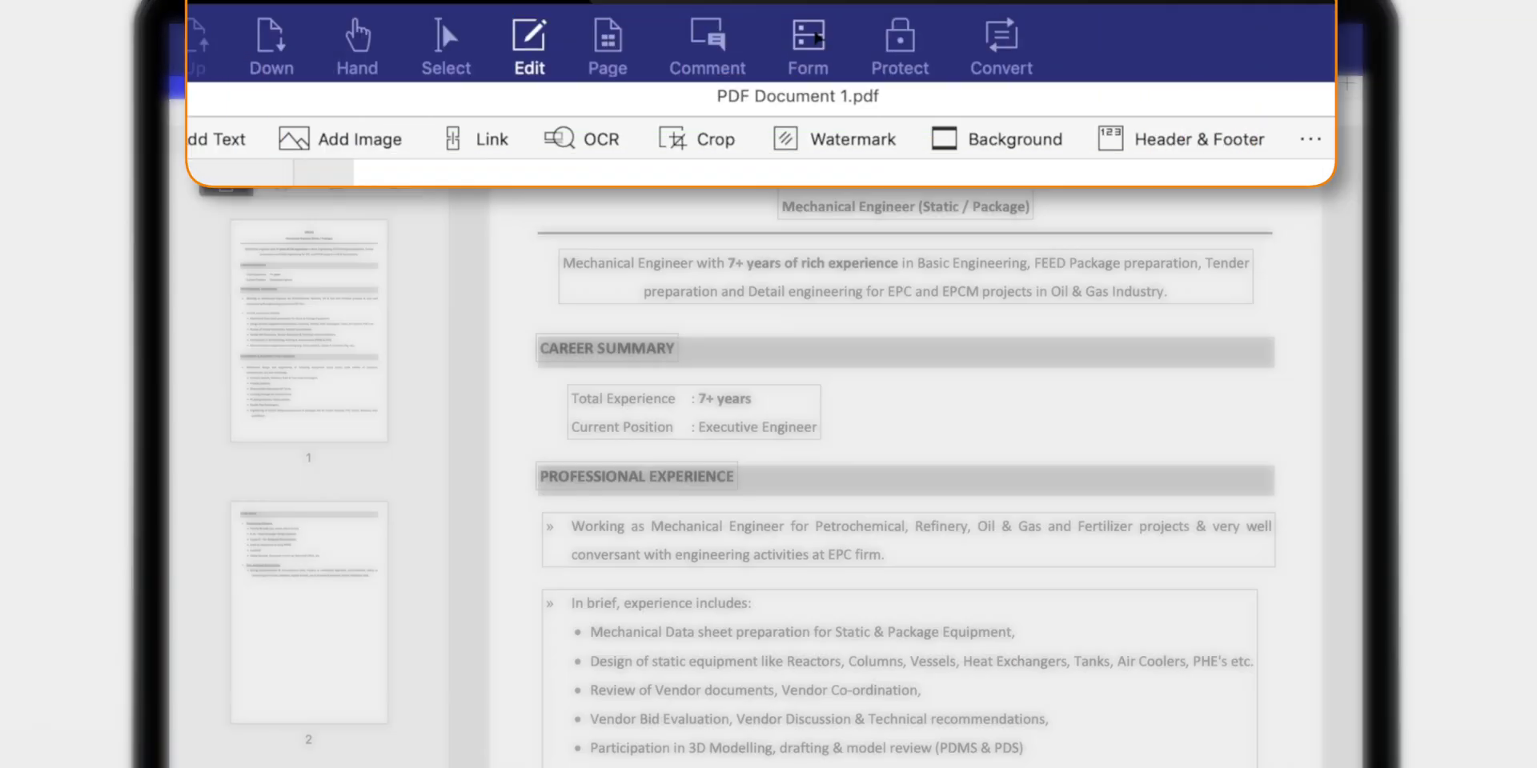
# In Form mode, place check boxes beside Total Experience and Current Position.
pyautogui.click(795, 48)
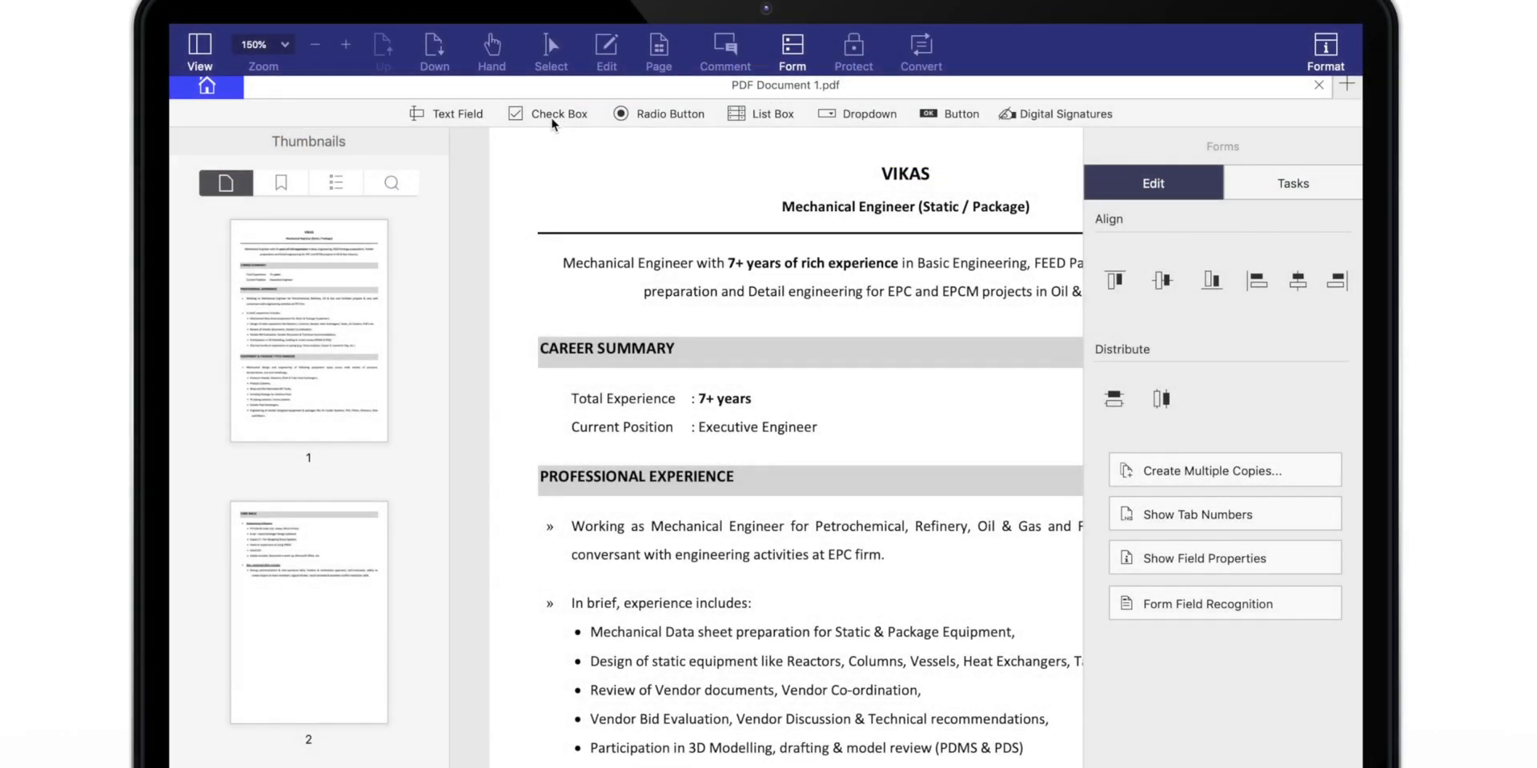
pyautogui.click(550, 116)
pyautogui.click(516, 377)
pyautogui.click(515, 433)
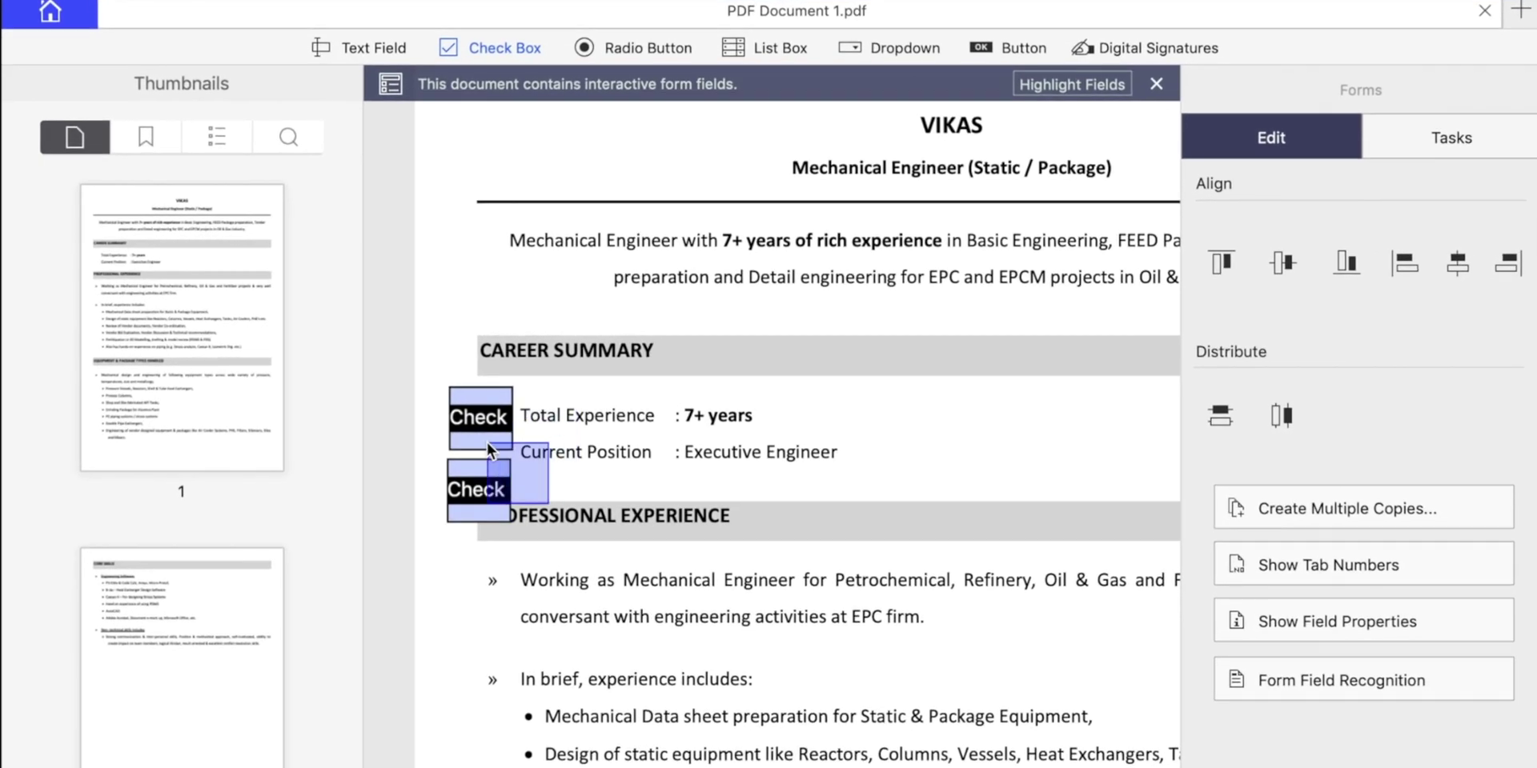
pyautogui.press('Escape')
pyautogui.click(509, 443)
pyautogui.hscroll(1, 516, 445)
pyautogui.moveTo(364, 243); pyautogui.dragTo(323, 243)
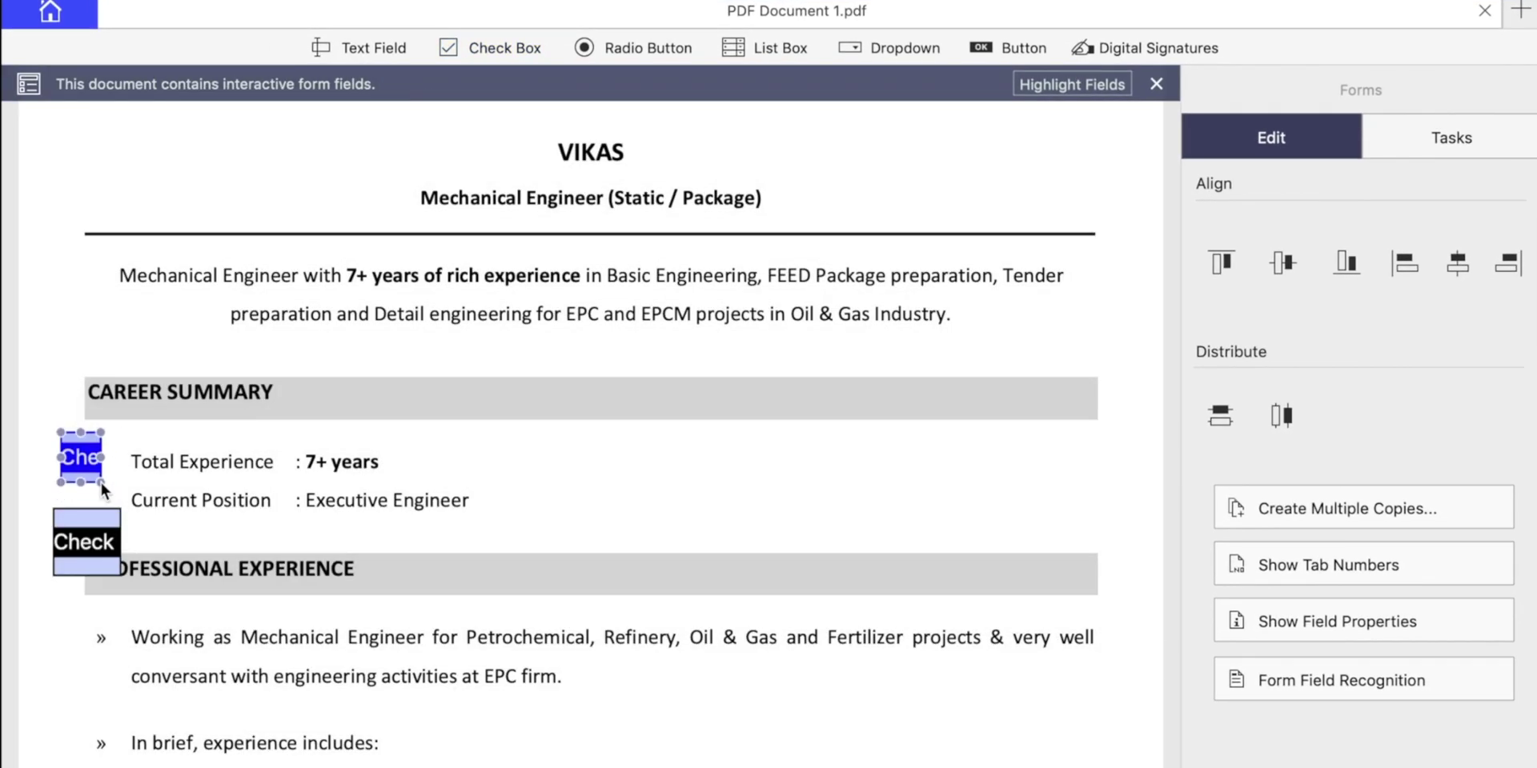
pyautogui.click(116, 570)
pyautogui.click(128, 580)
# Add two radio buttons in the Career Summary section and save PDF Document 1.
pyautogui.click(594, 49)
pyautogui.click(520, 437)
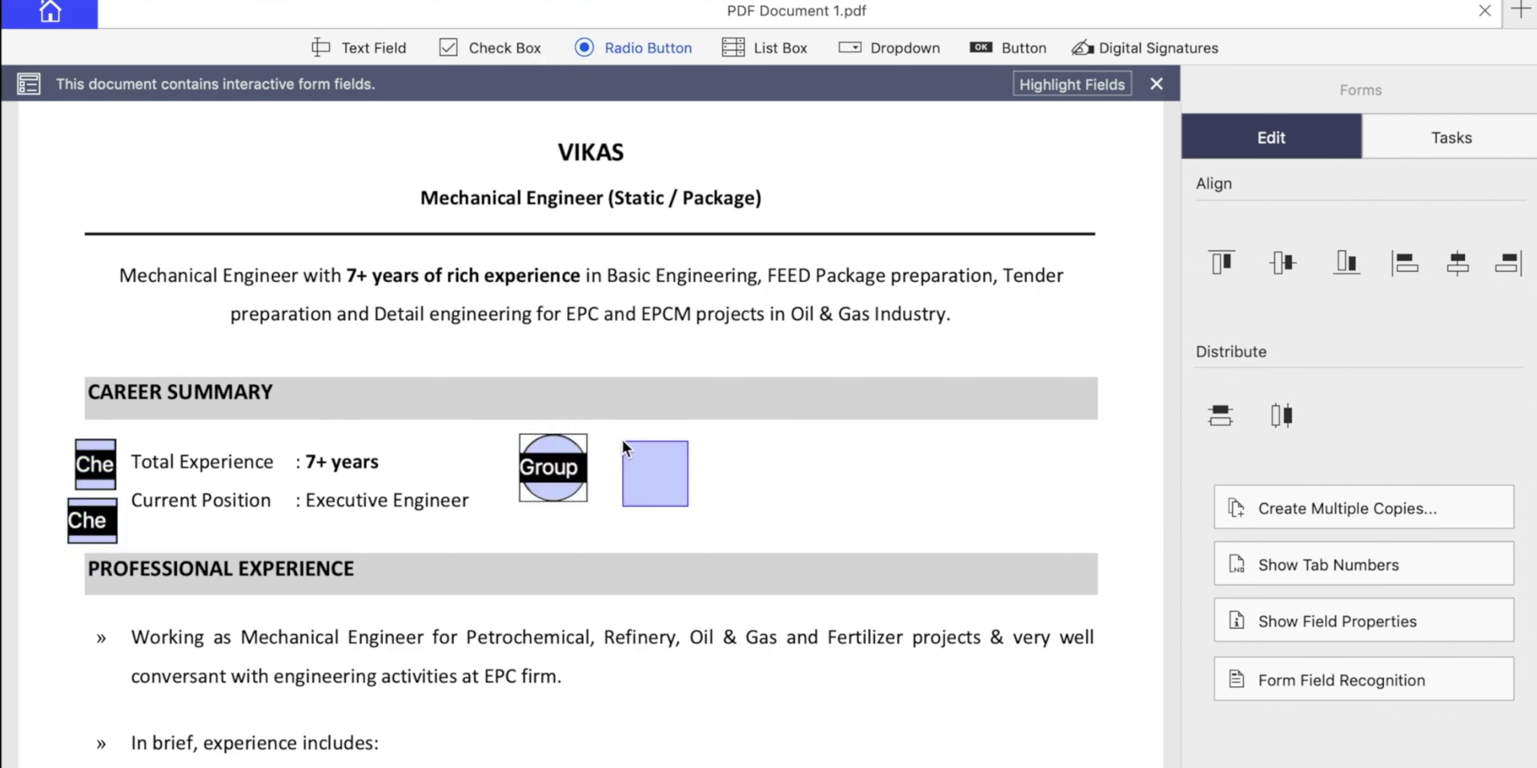
pyautogui.click(621, 439)
pyautogui.press('Escape')
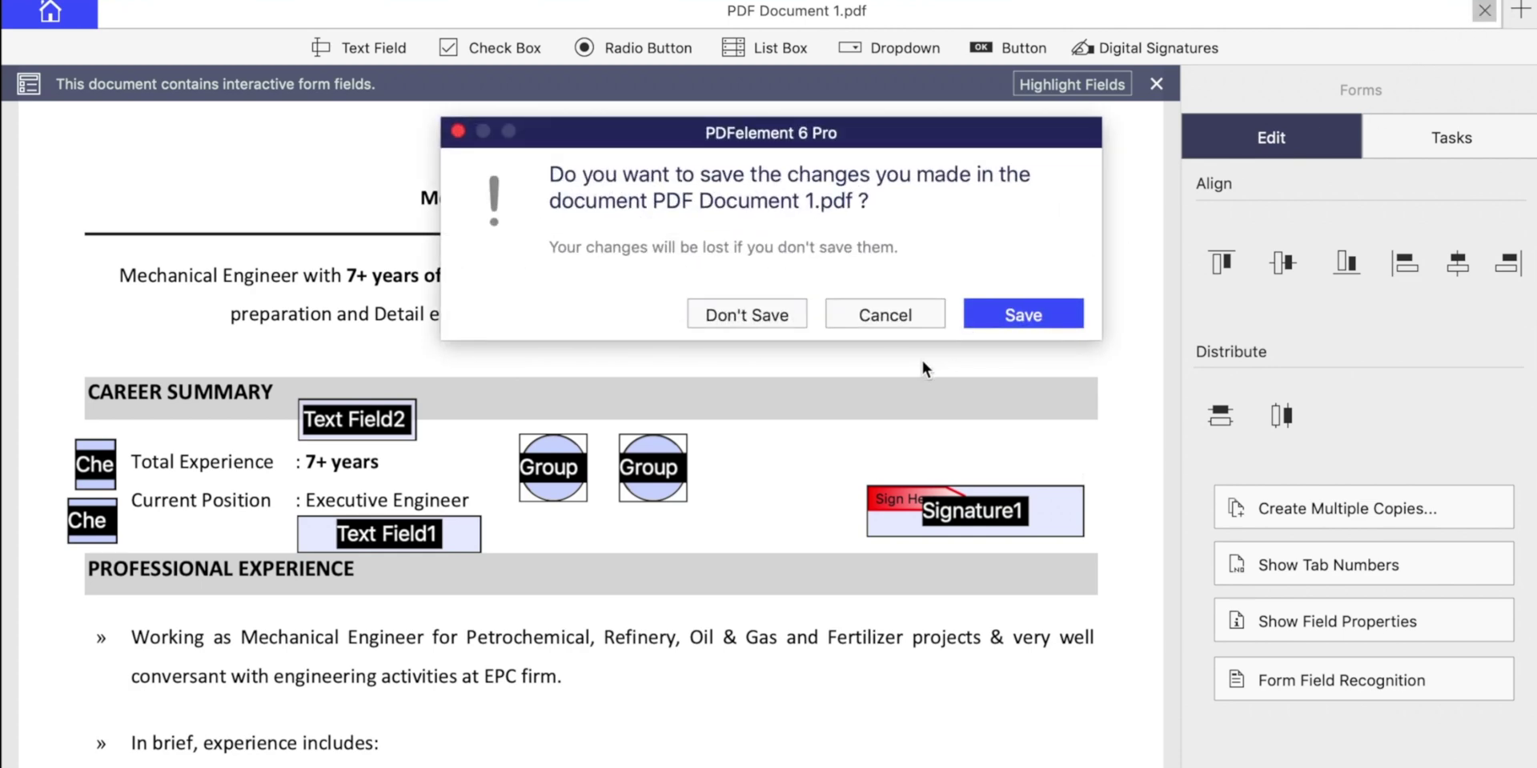
pyautogui.click(1031, 315)
# Preview the saved PDF Document 1 from Finder to check its form fields.
pyautogui.hotkey('ctrl', 'Right')
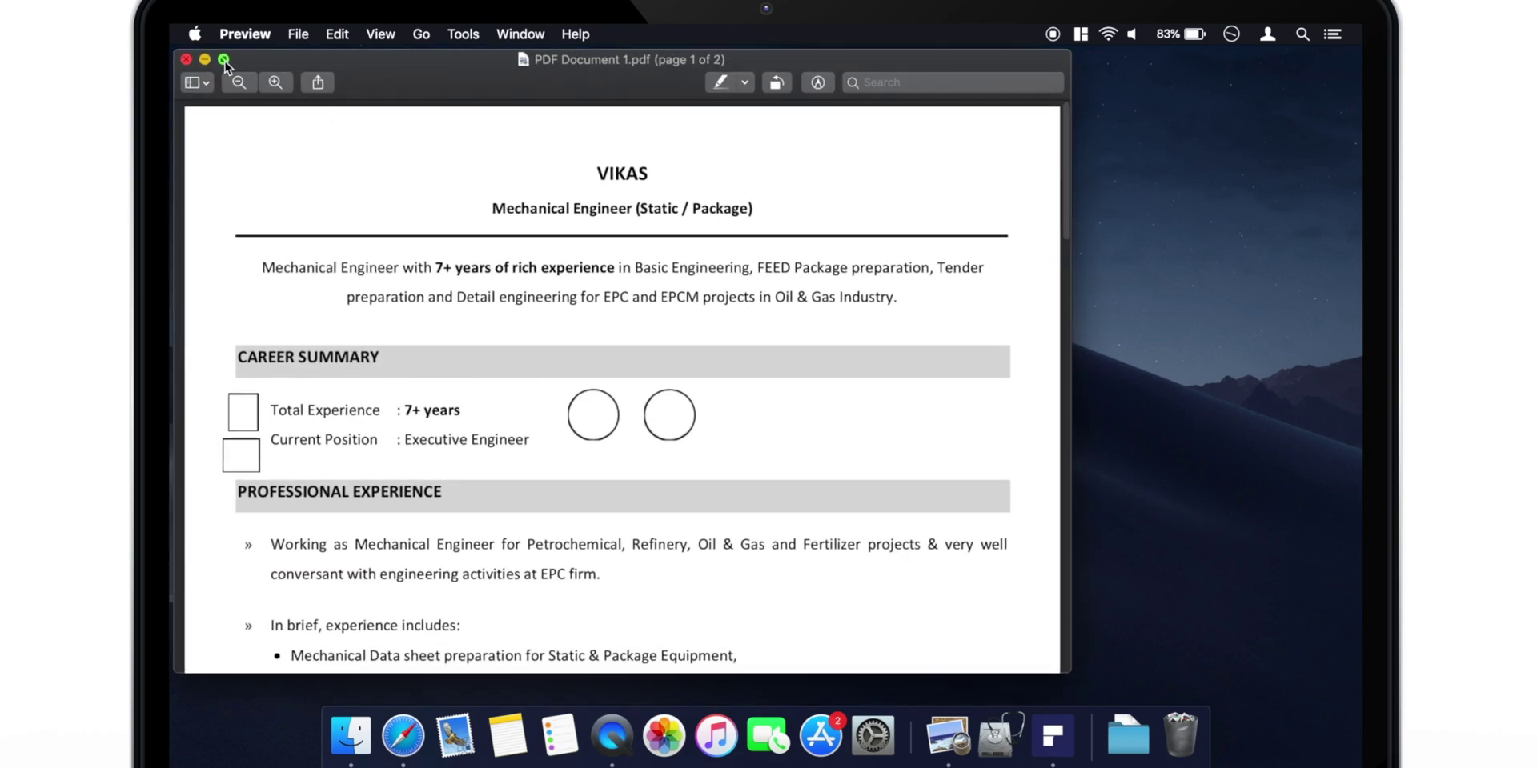
pyautogui.press('ctrl+super+f')
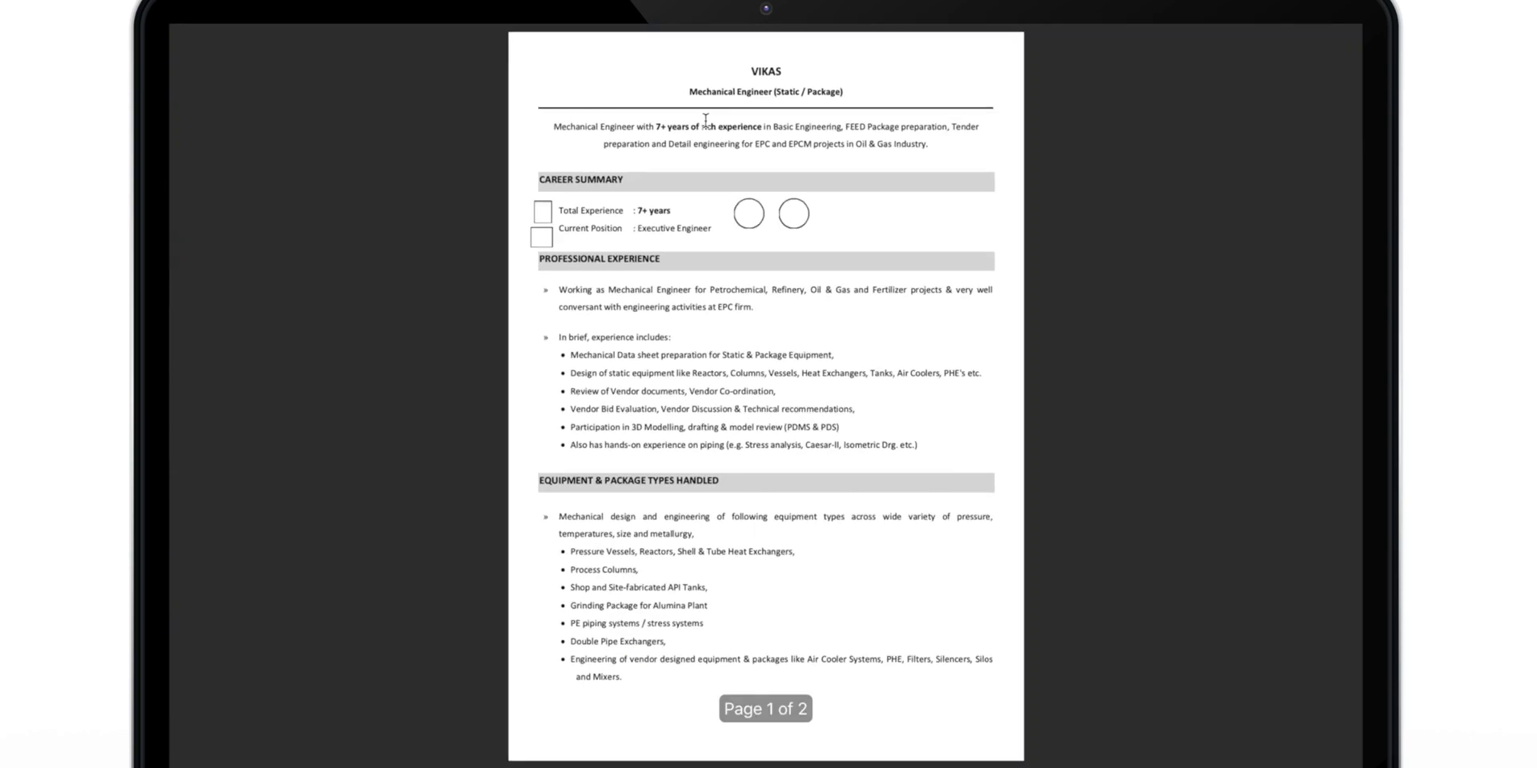
pyautogui.click(543, 211)
pyautogui.click(547, 240)
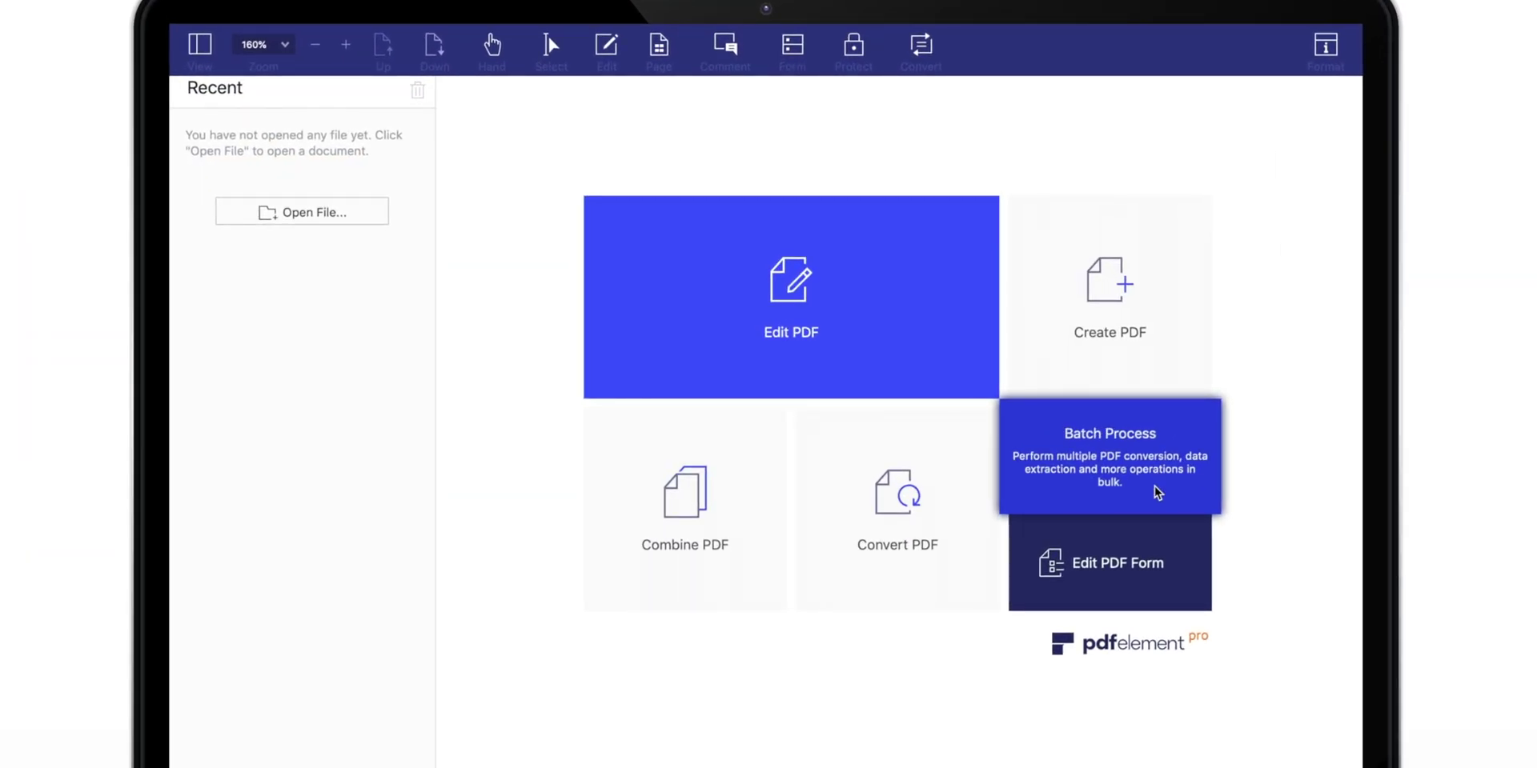
# Load PDF Document 2.pdf and PDF Document 3.pdf into Batch Process.
pyautogui.click(1154, 486)
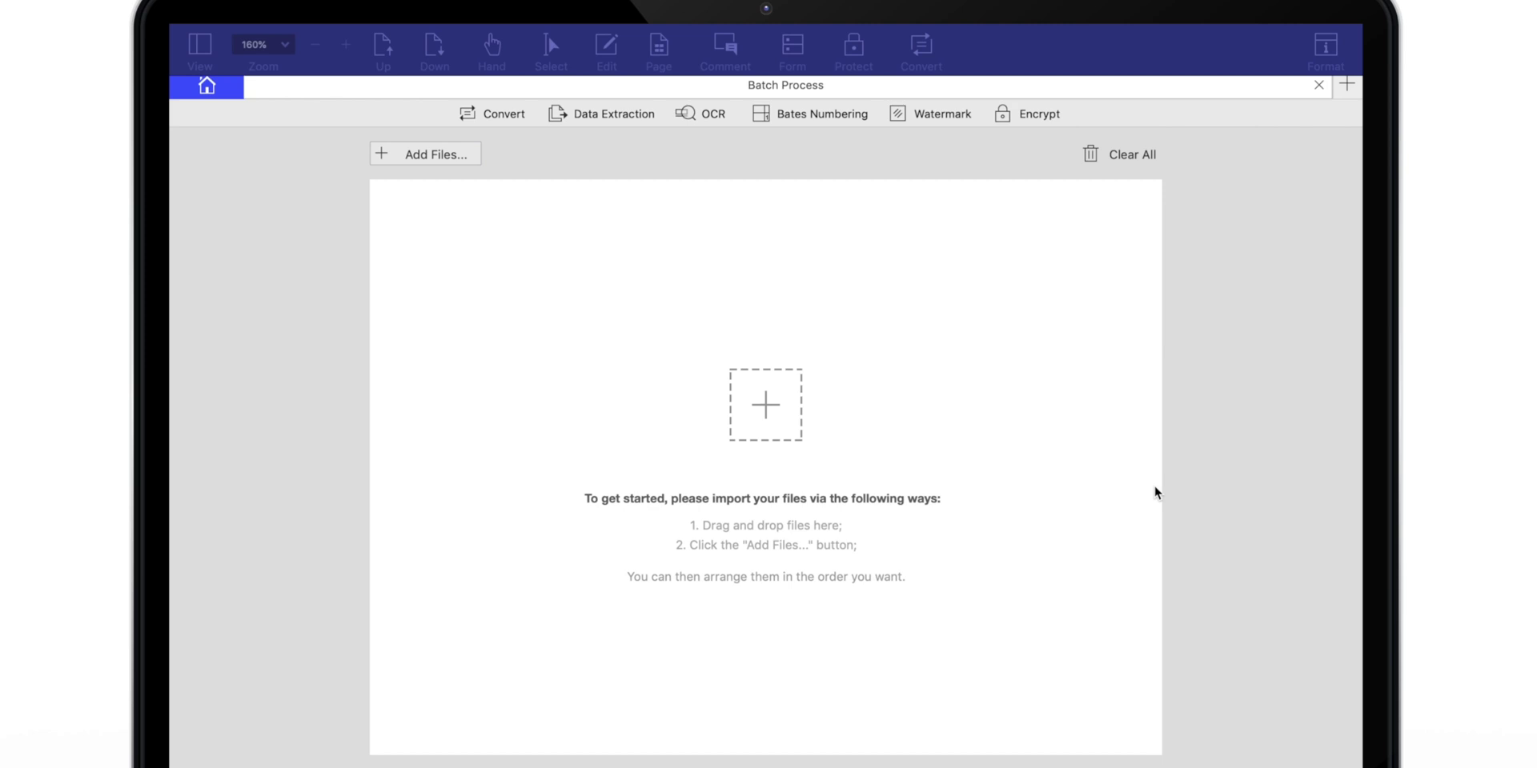
pyautogui.click(792, 412)
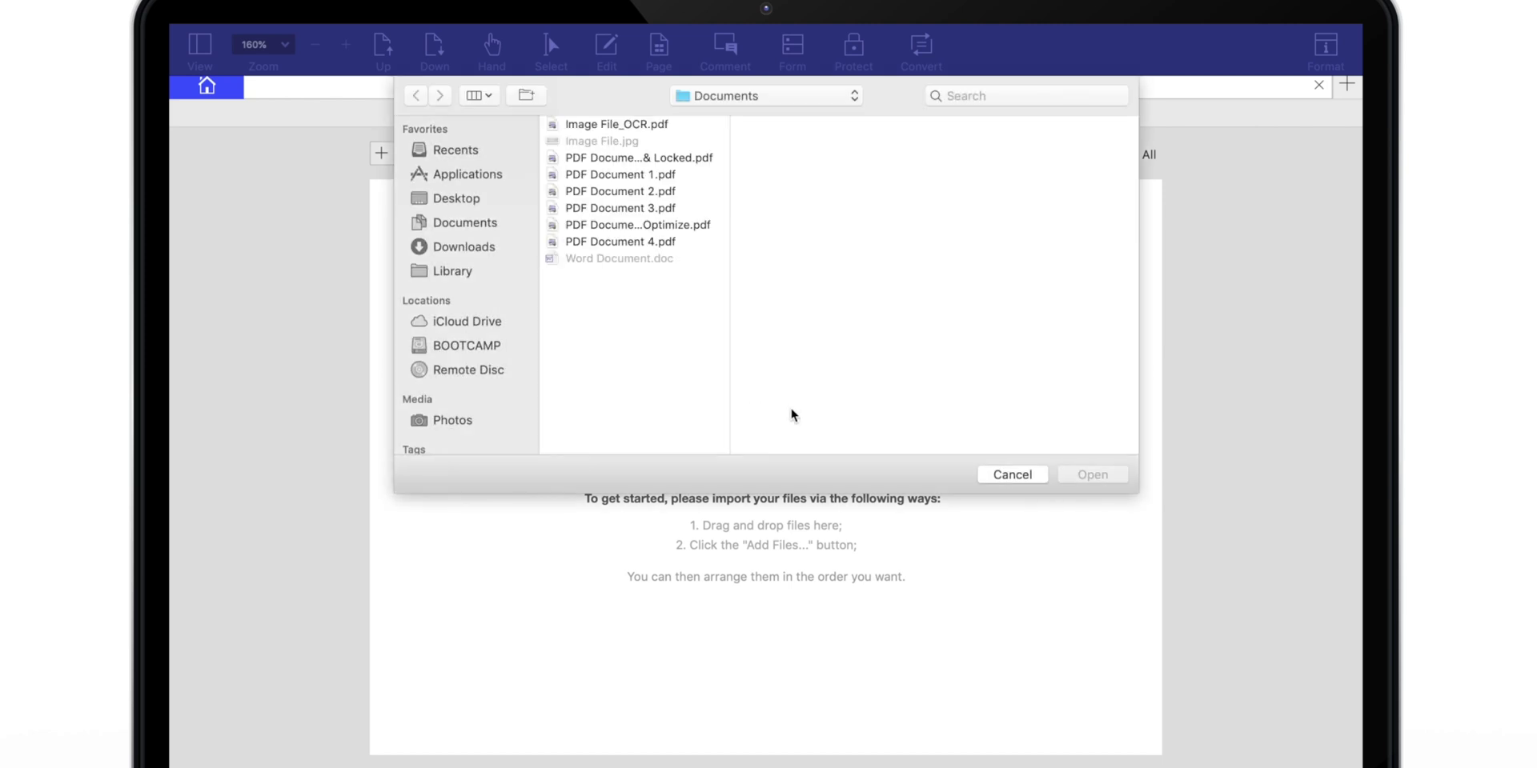
pyautogui.click(656, 191)
pyautogui.keyDown('shift'); pyautogui.click(677, 208); pyautogui.keyUp('shift')
pyautogui.click(1095, 475)
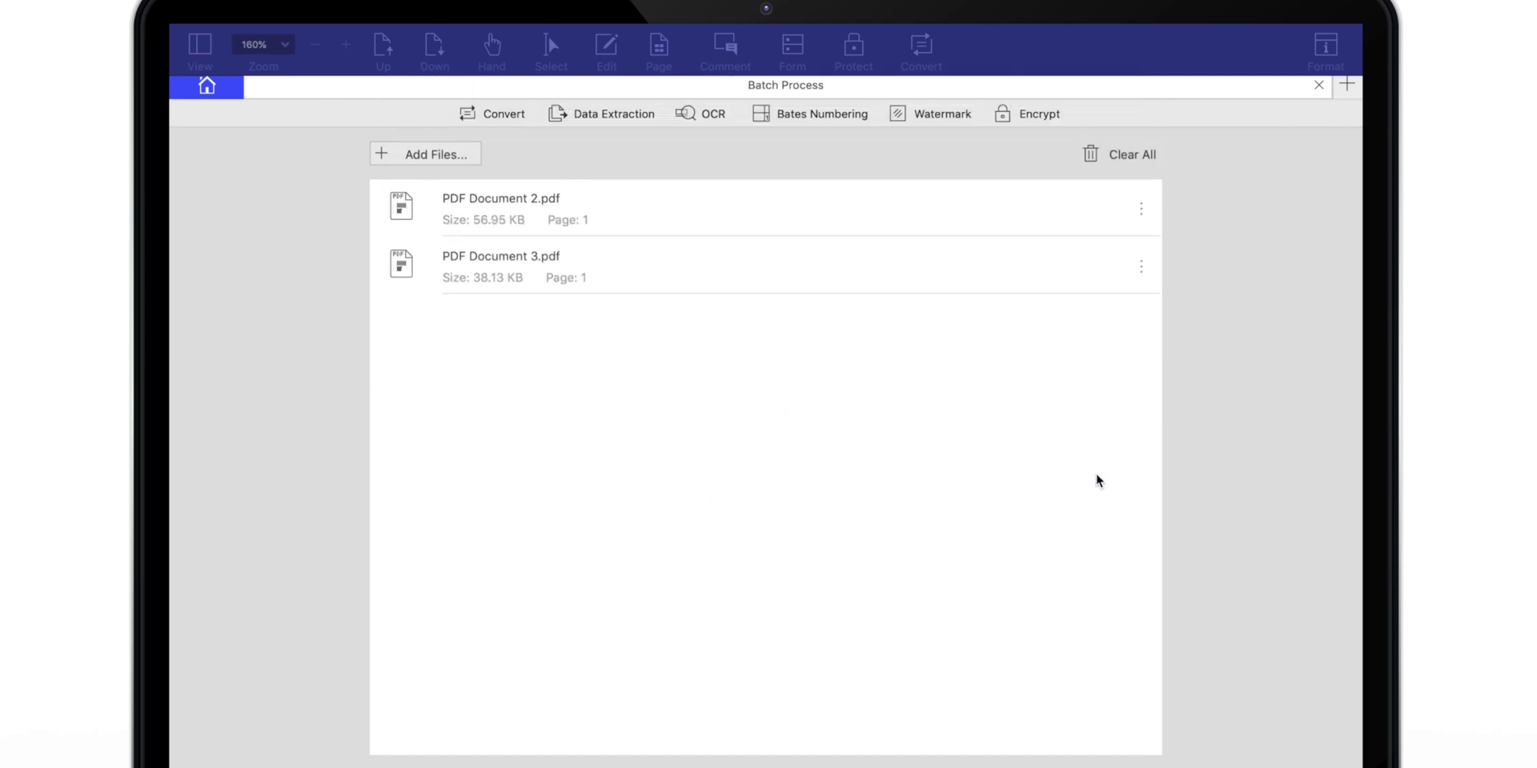
# Run batch OCR on both files, saving the output in Documents.
pyautogui.click(601, 113)
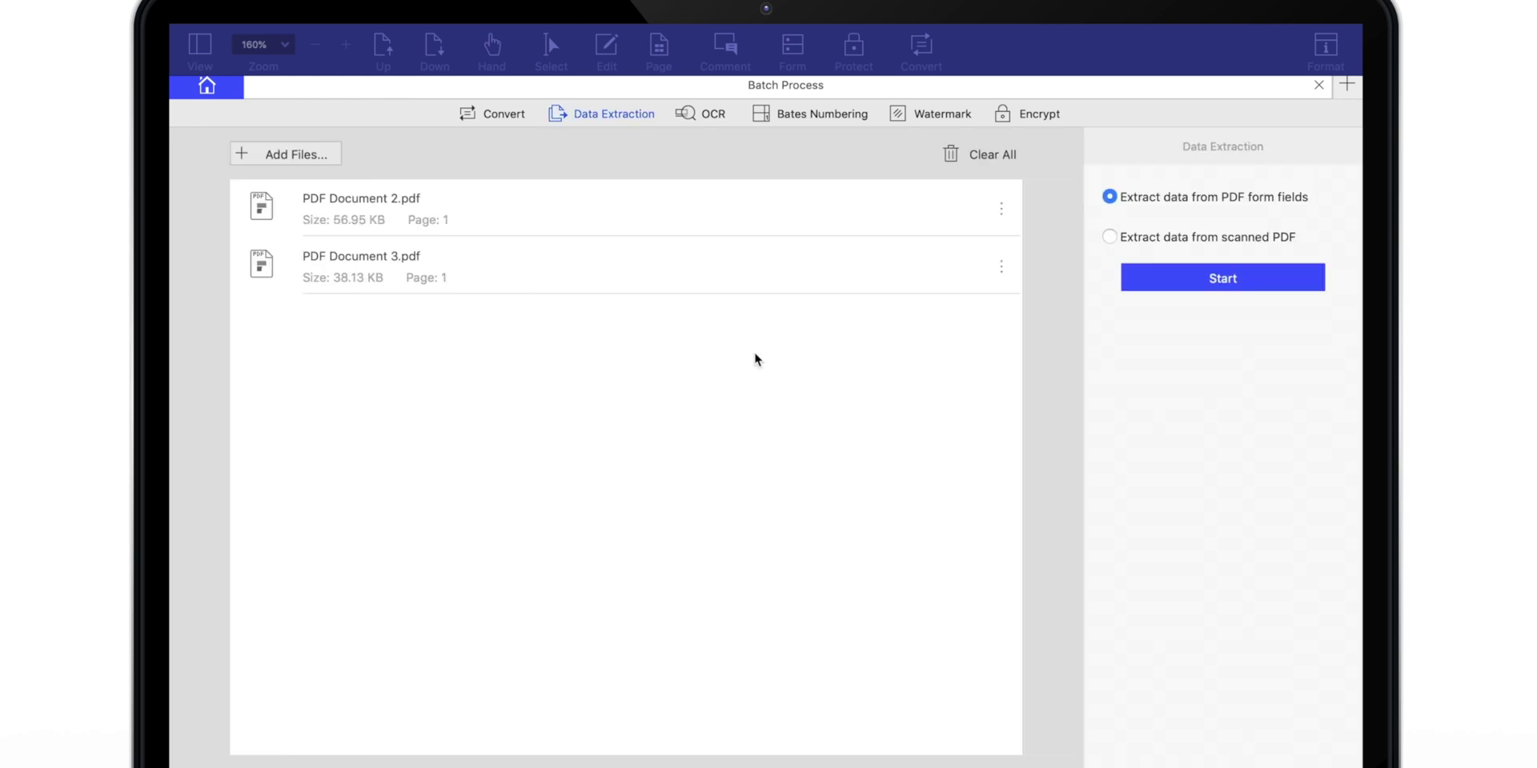
pyautogui.click(718, 112)
pyautogui.click(1260, 466)
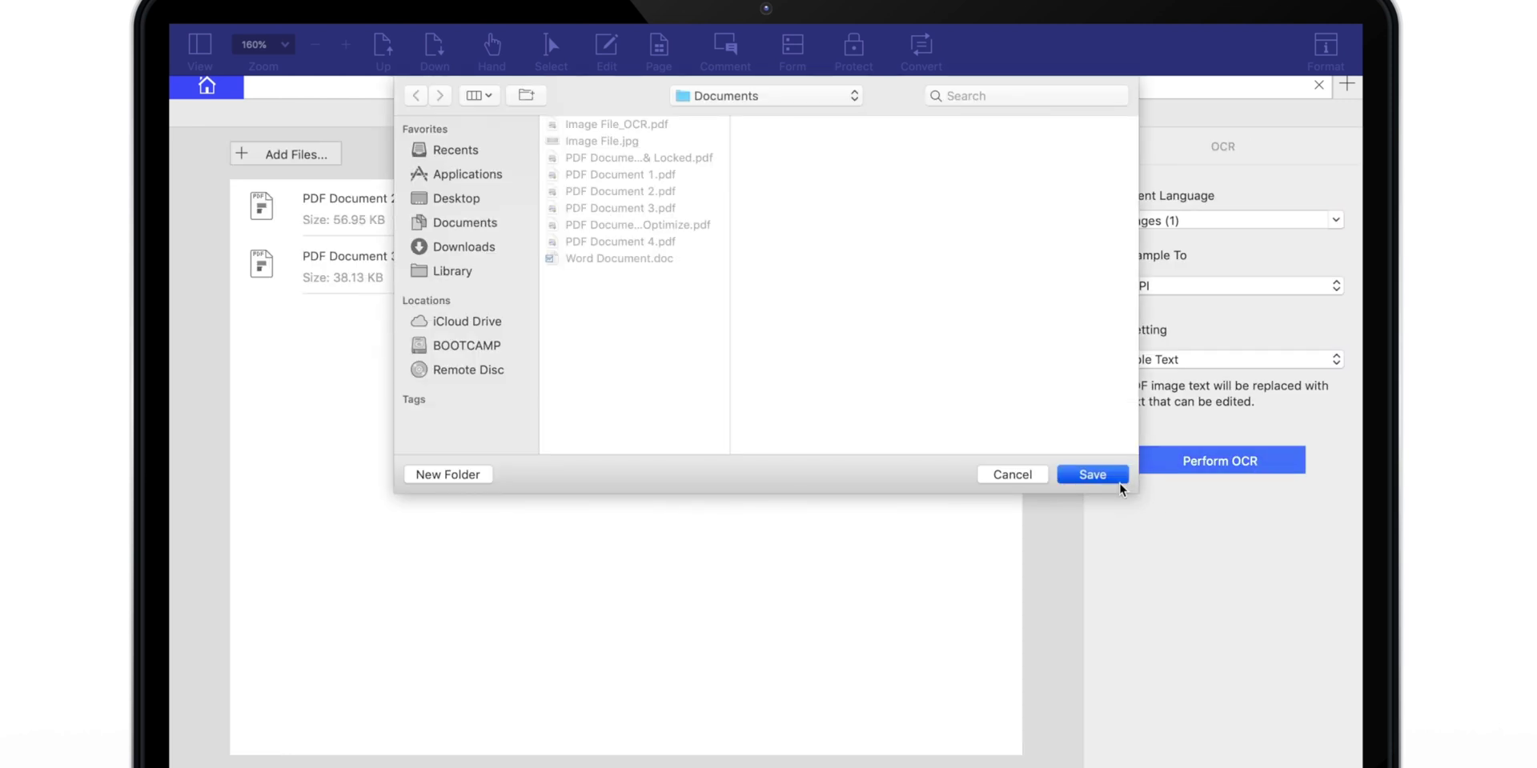
pyautogui.click(1117, 478)
pyautogui.click(1250, 330)
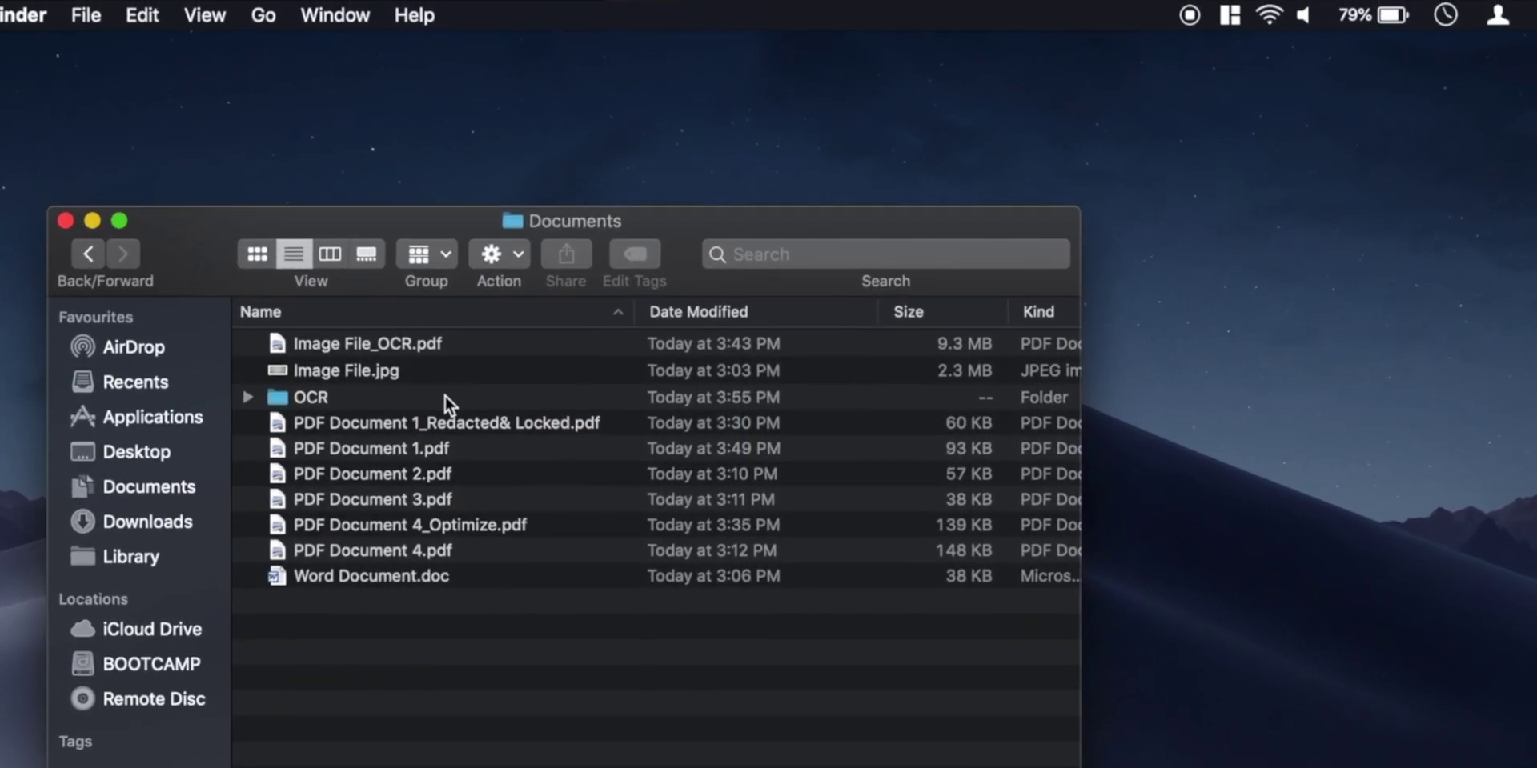
# Open the OCR folder in Documents and marquee-select both recognised PDFs.
pyautogui.click(445, 395)
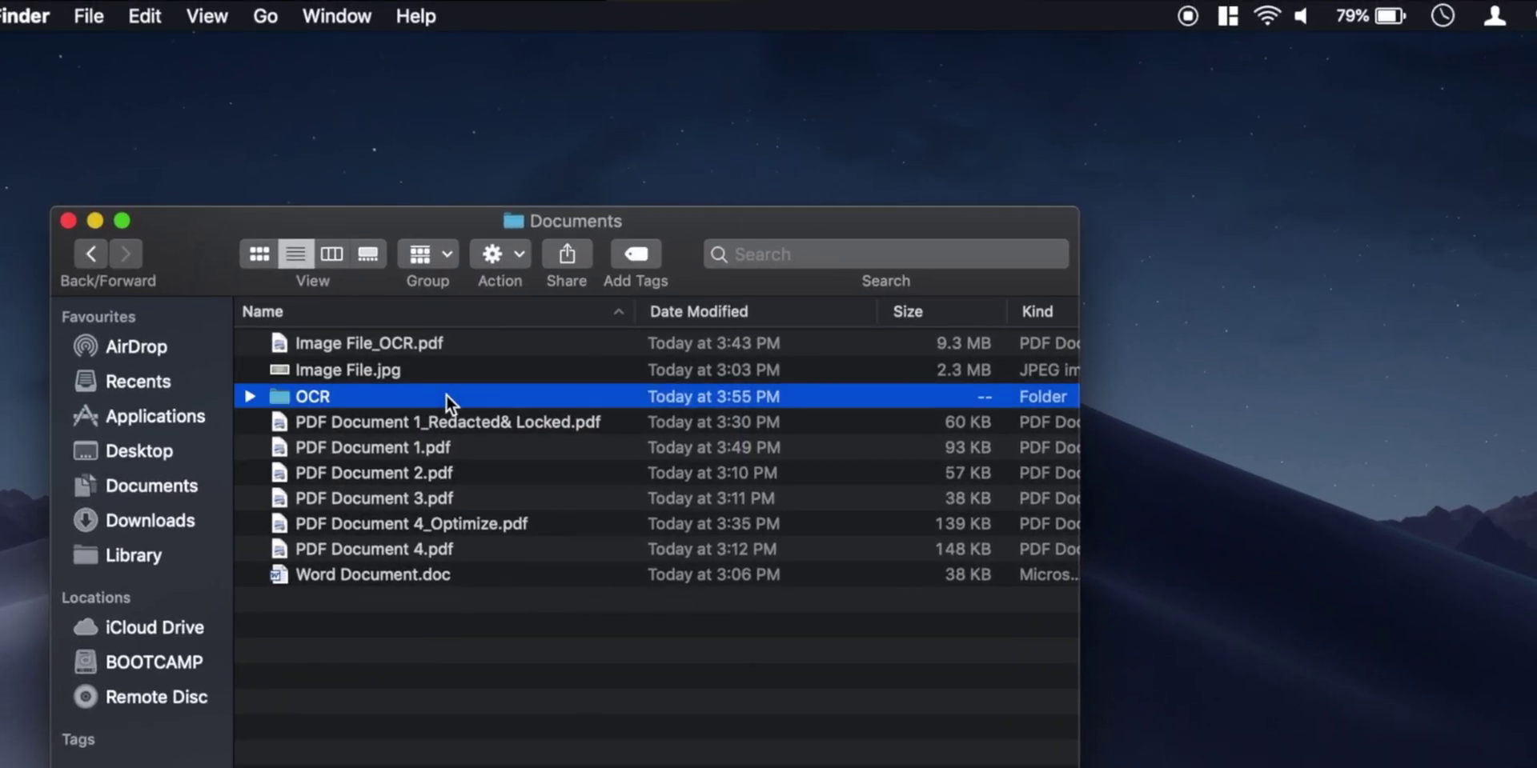
pyautogui.doubleClick(445, 396)
pyautogui.moveTo(437, 393); pyautogui.dragTo(461, 343)
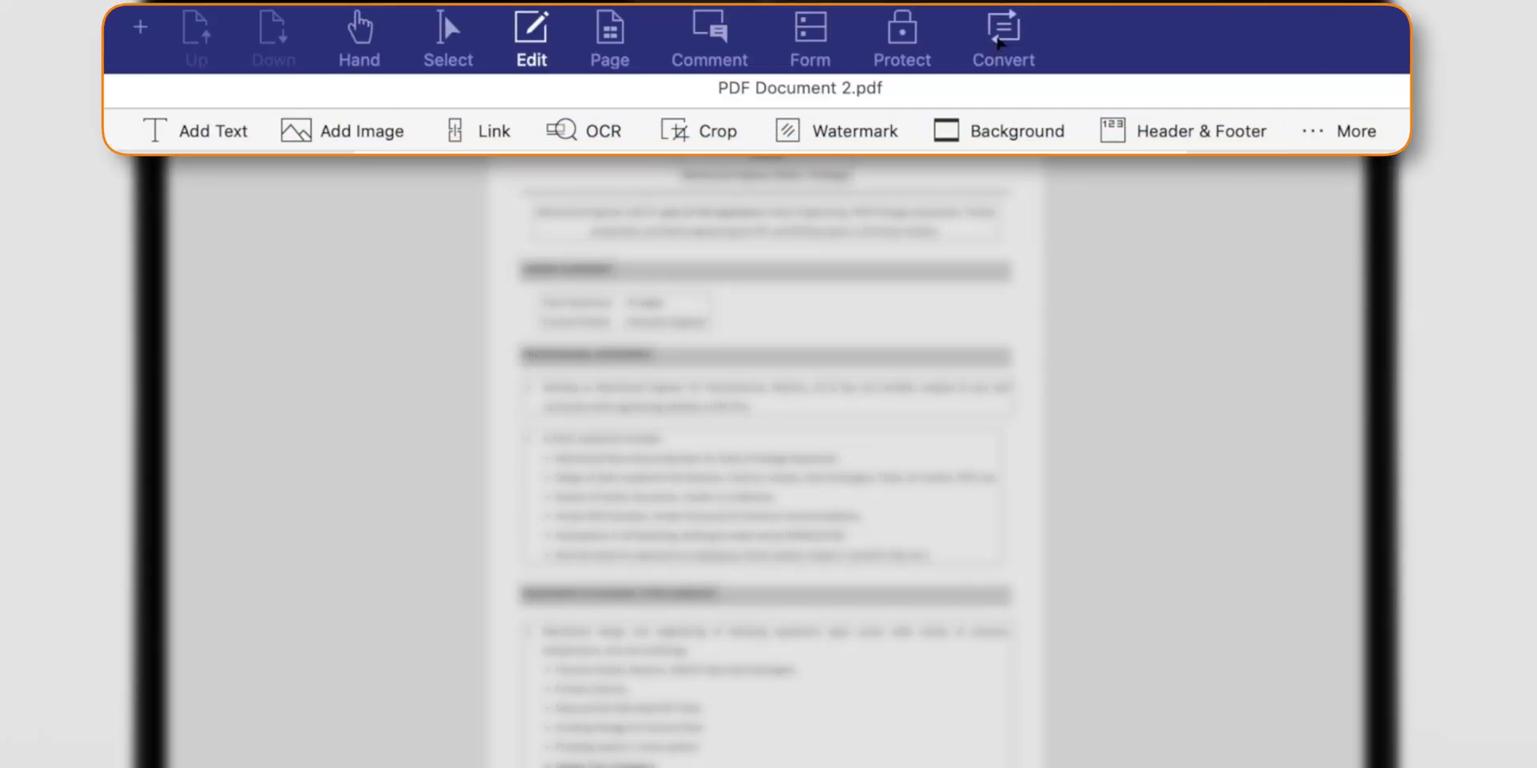
# Convert PDF Document 2.pdf To Word, saving PDF Document 2.docx in Documents.
pyautogui.click(891, 70)
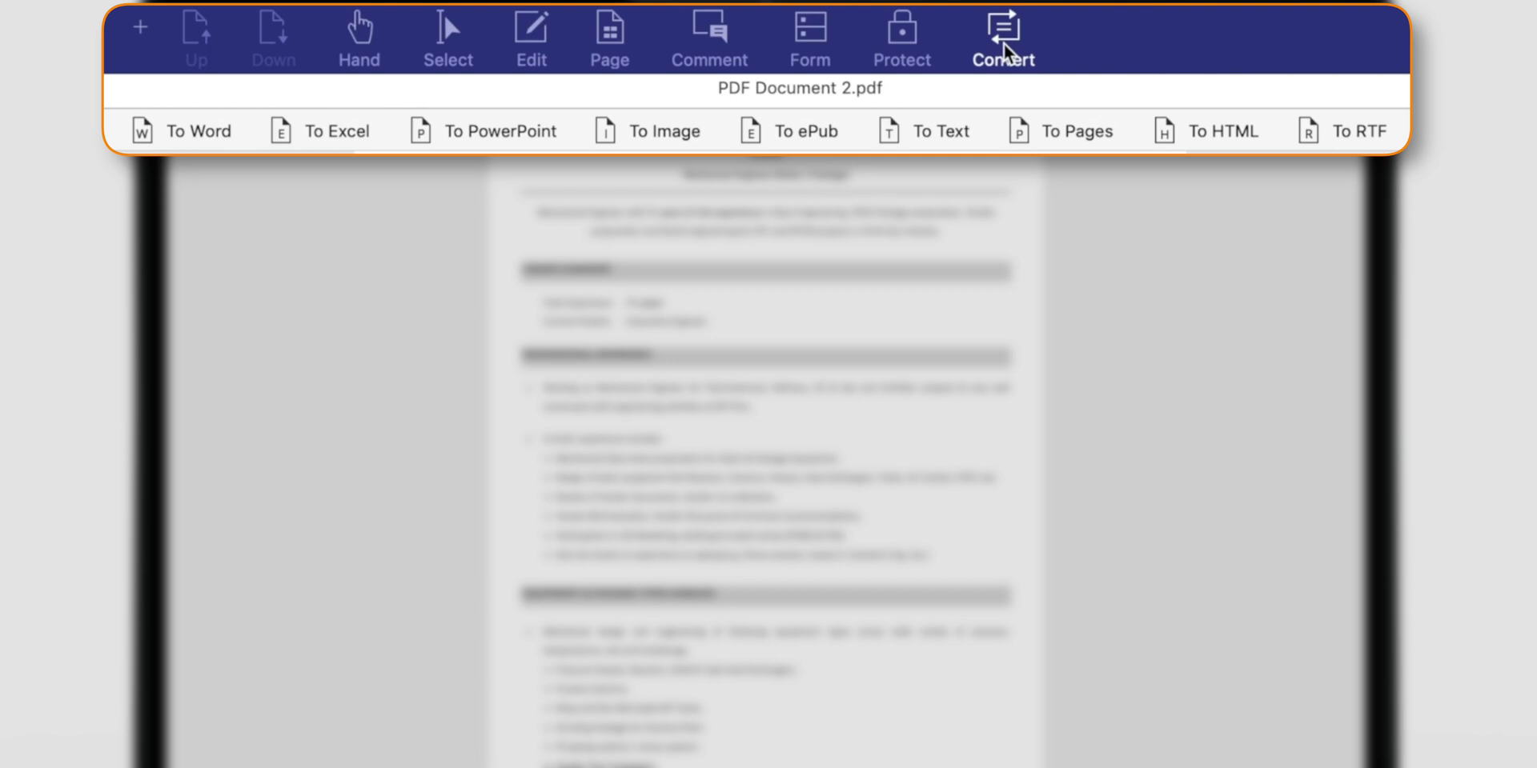
pyautogui.click(215, 133)
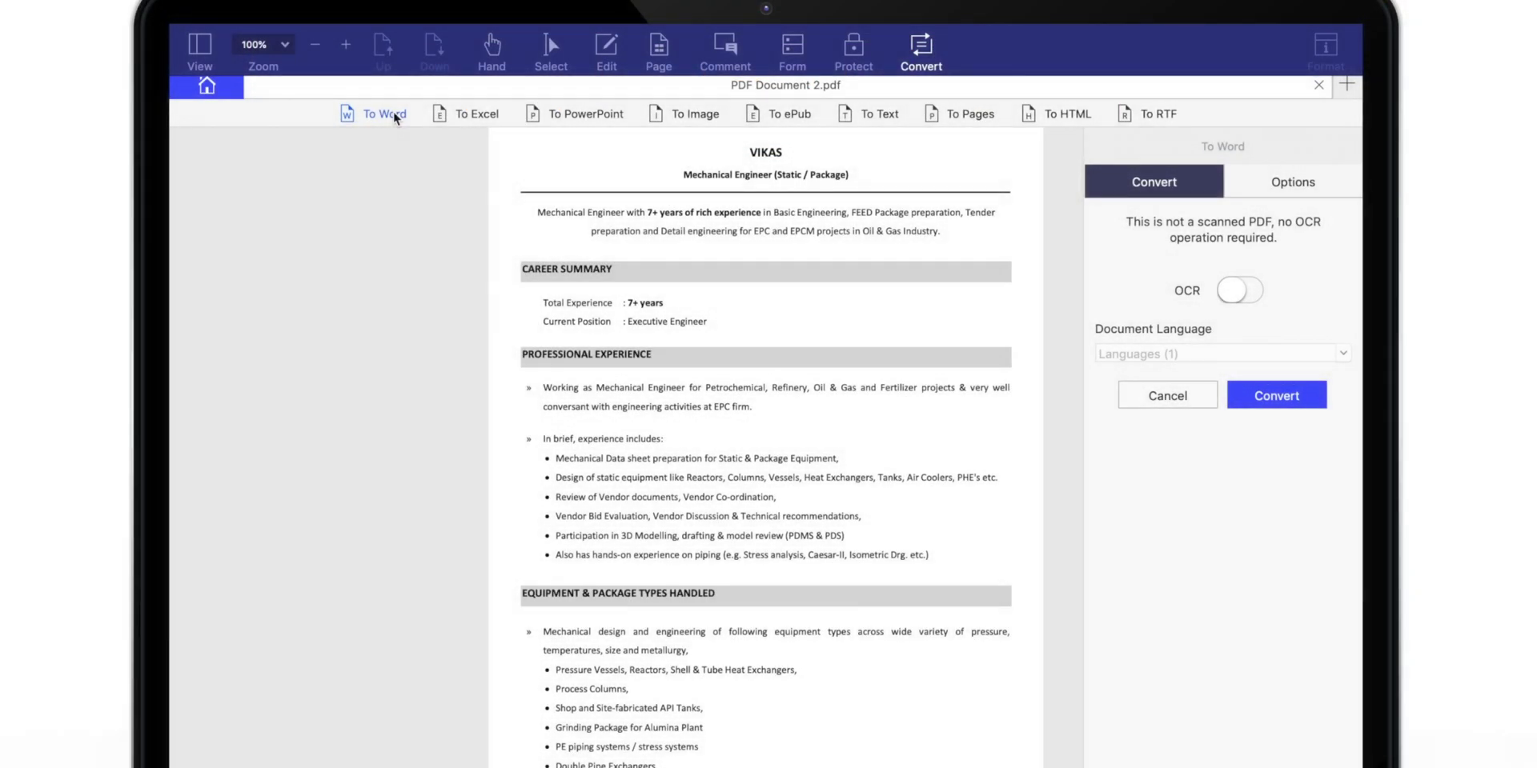
pyautogui.click(1276, 395)
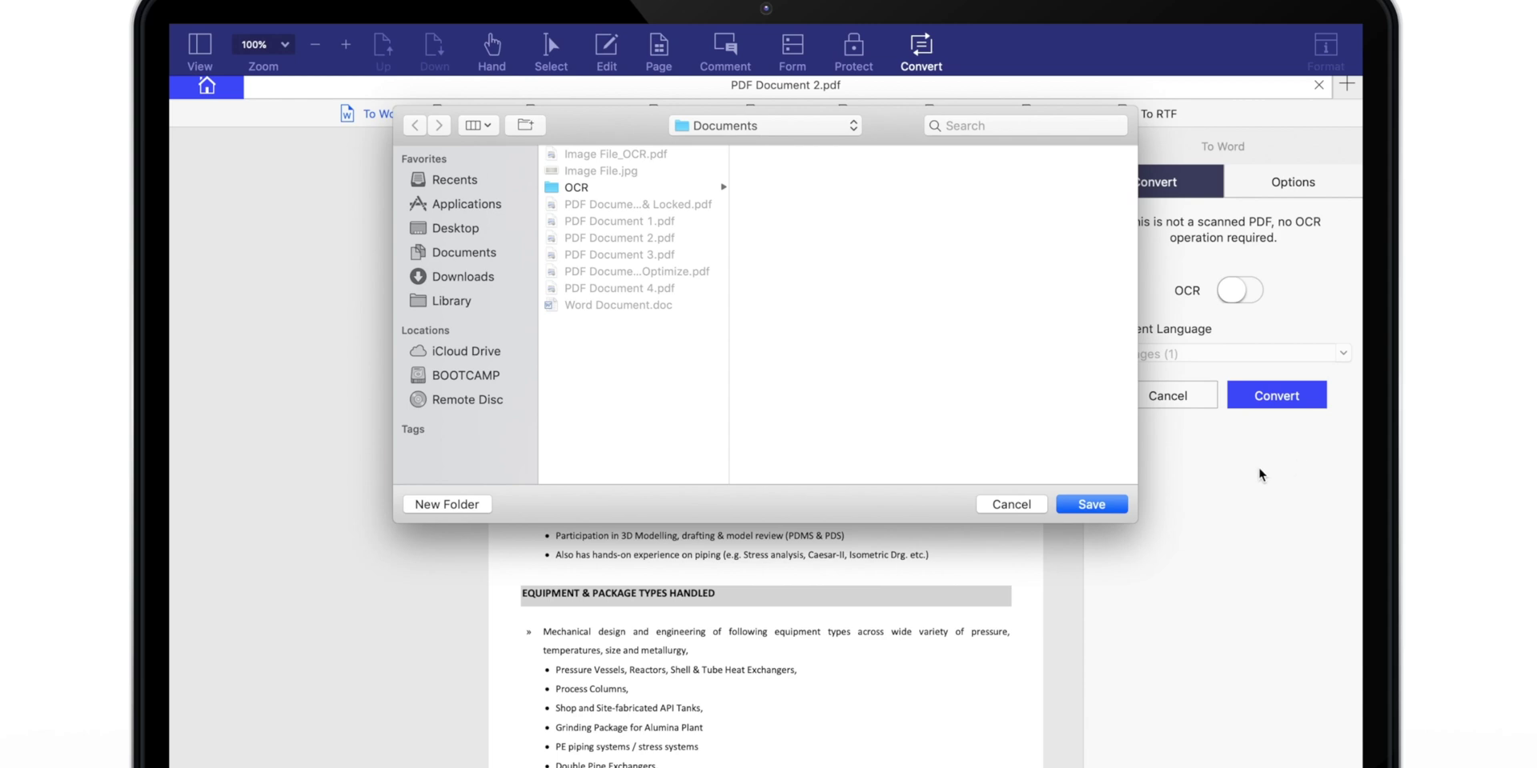
pyautogui.click(1115, 505)
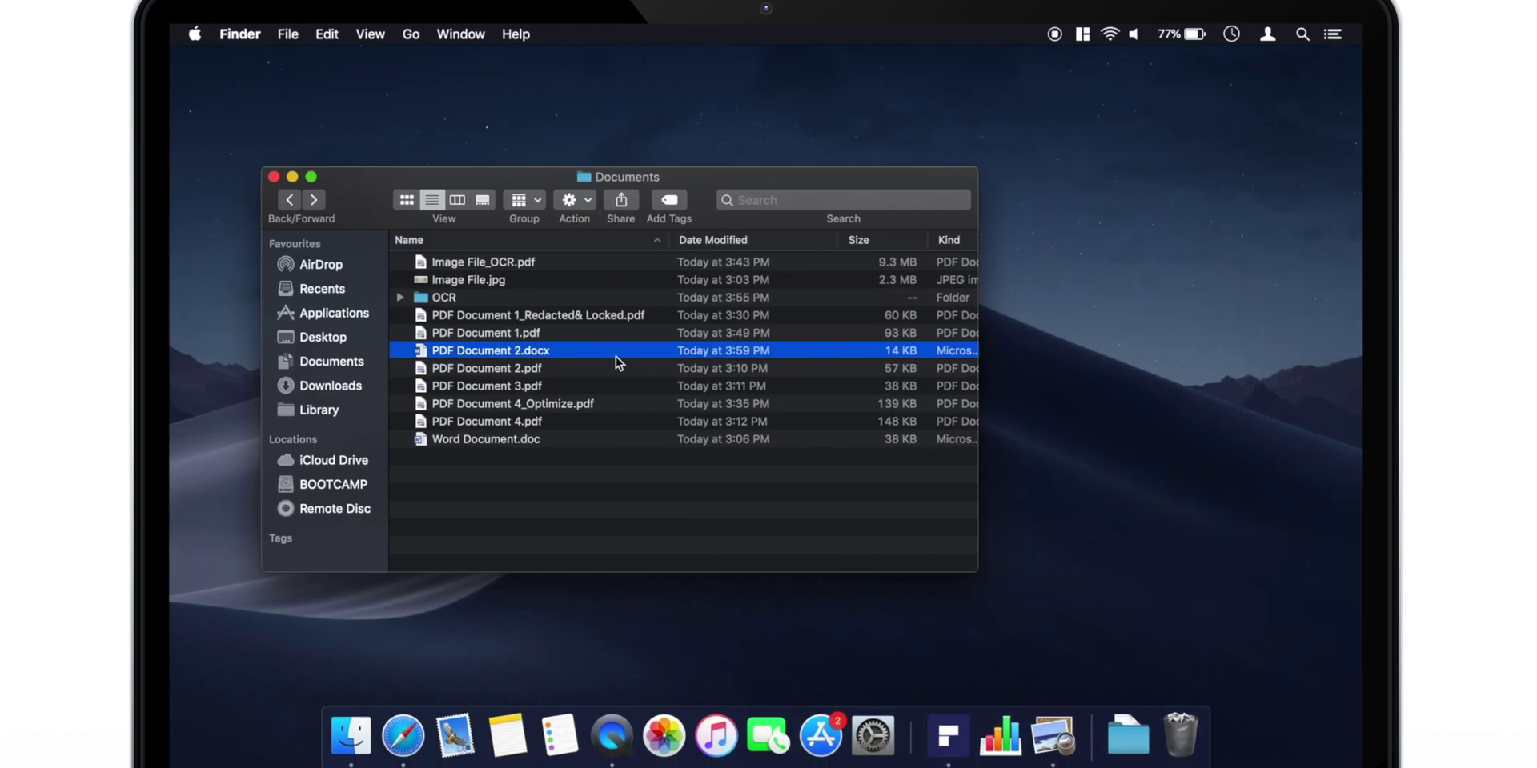
# Open PDF Document 2.docx in Word full screen on the Review tab and scroll through the résumé.
pyautogui.doubleClick(628, 348)
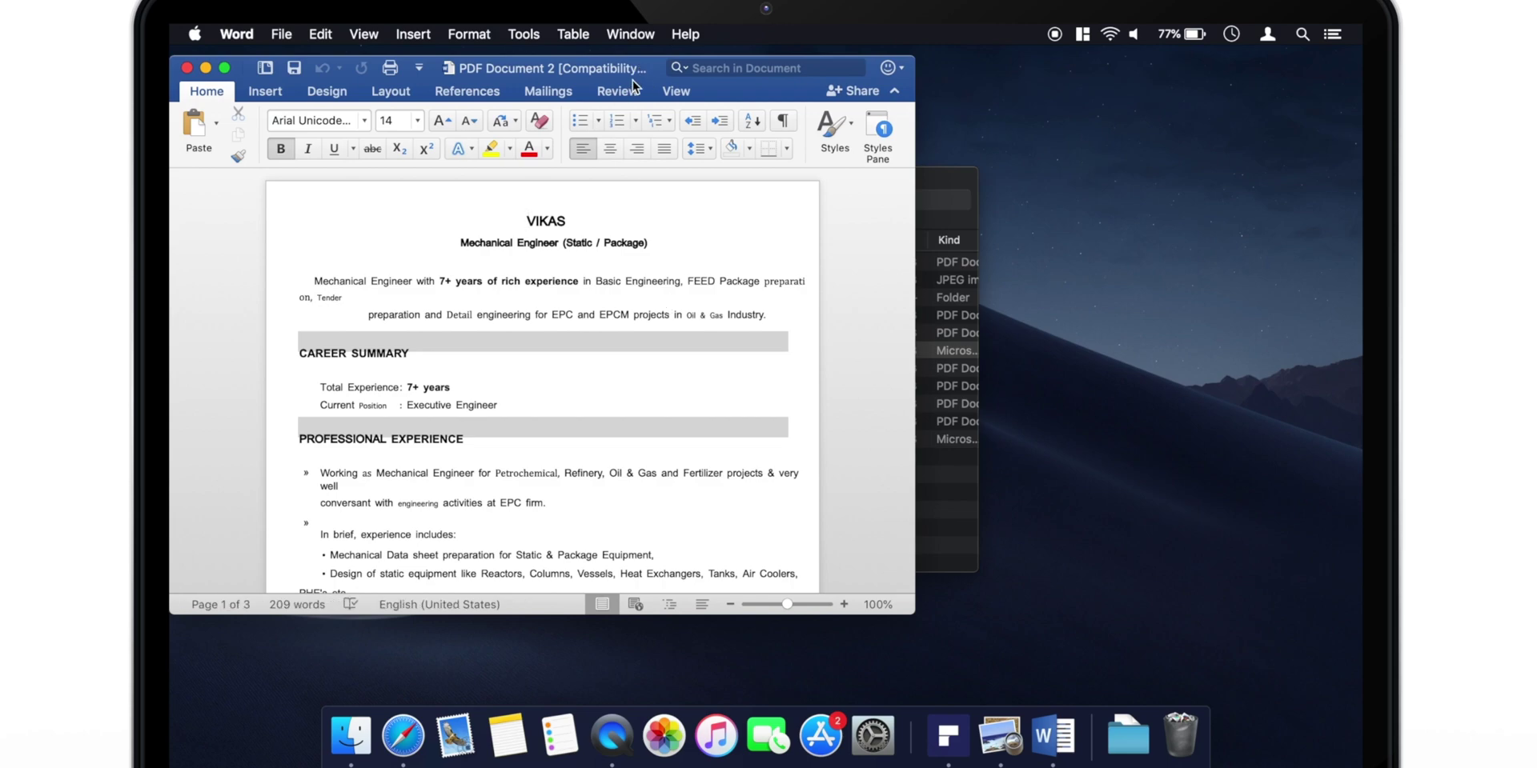
pyautogui.click(632, 88)
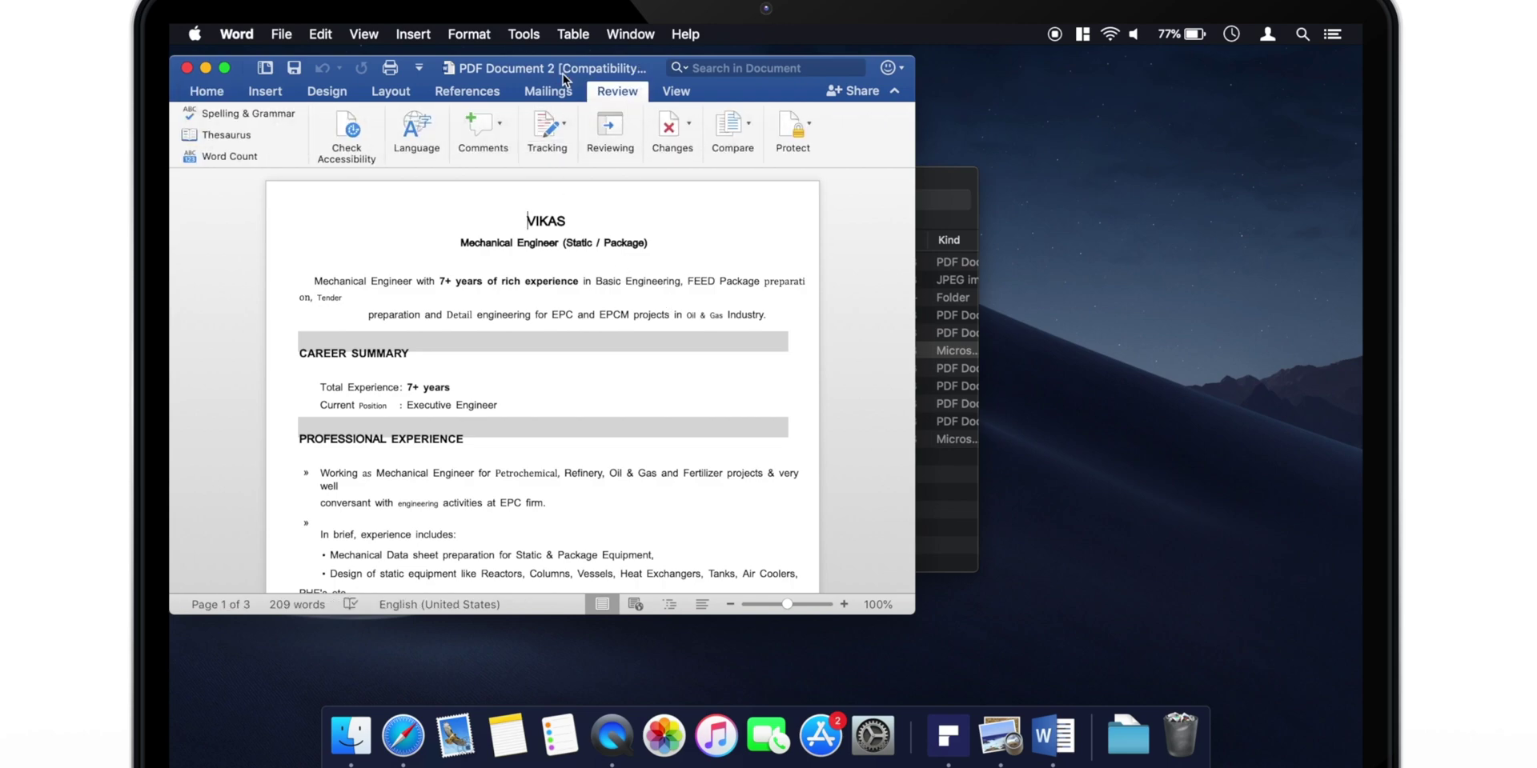
pyautogui.press('ctrl+super+f')
pyautogui.scroll(-15, 861, 399)
pyautogui.scroll(15, 861, 399)
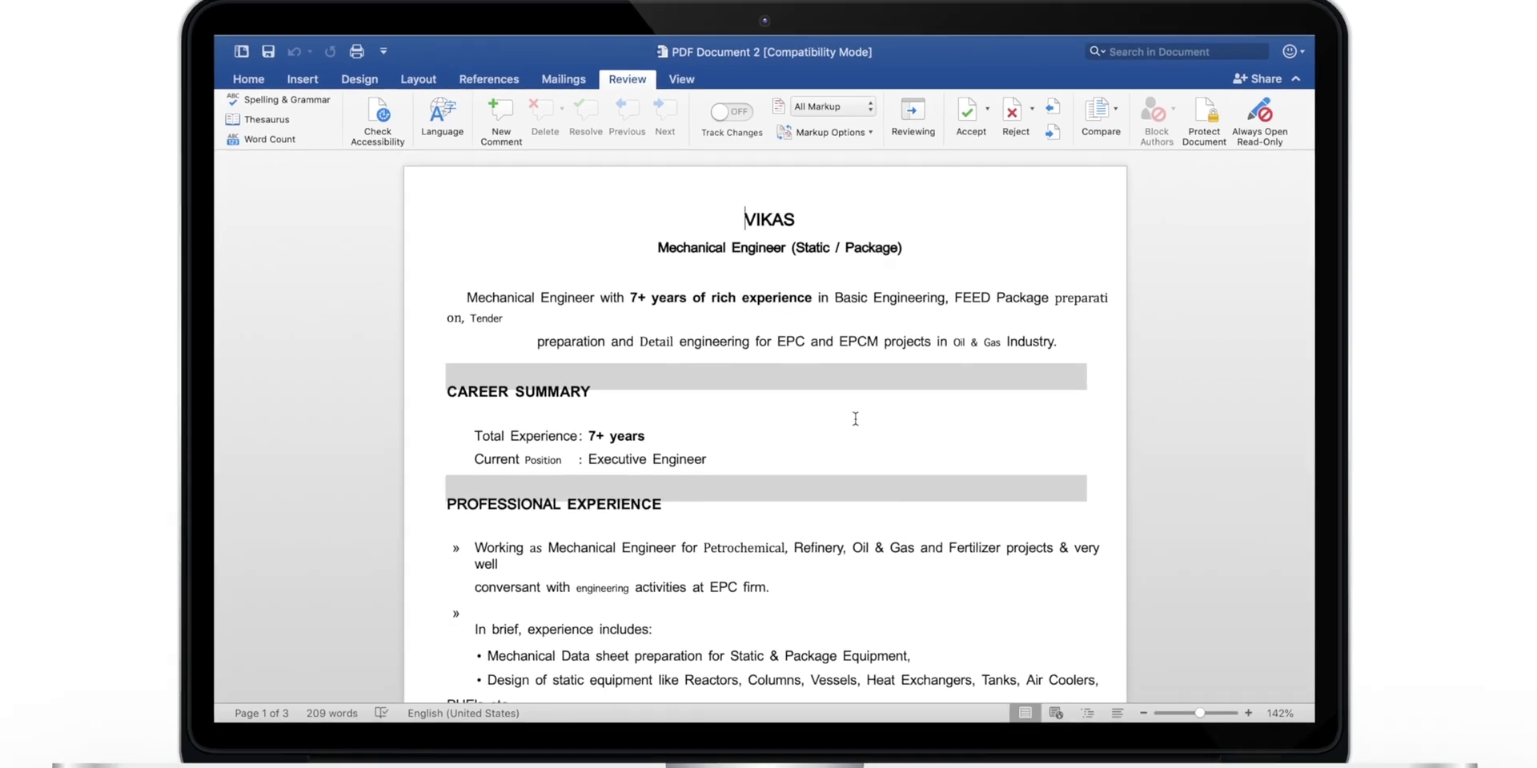
pyautogui.scroll(-5, 854, 419)
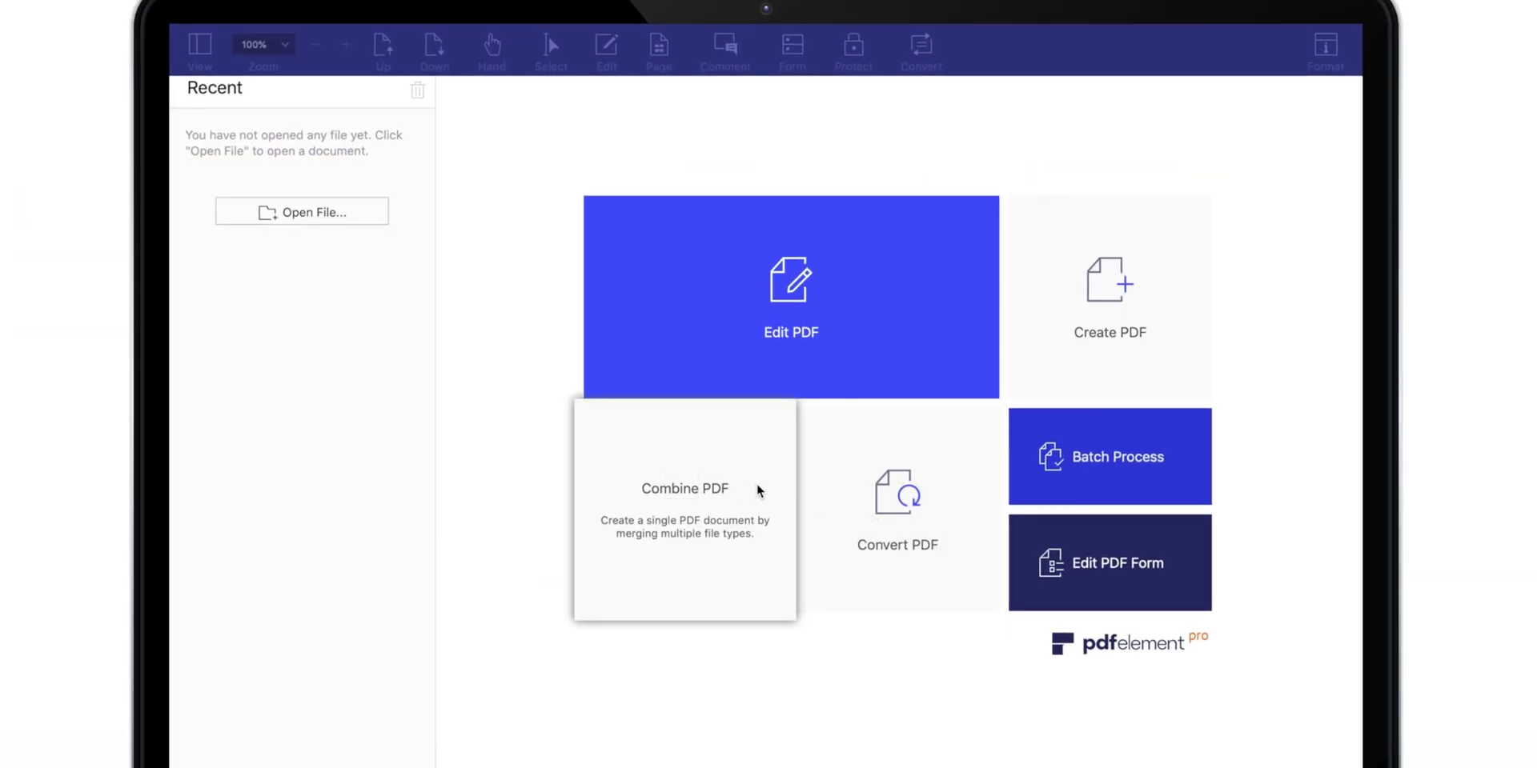
# Combine PDF Document 2.pdf and PDF Document 3.pdf under the default name Combined(1).
pyautogui.click(757, 485)
pyautogui.click(641, 392)
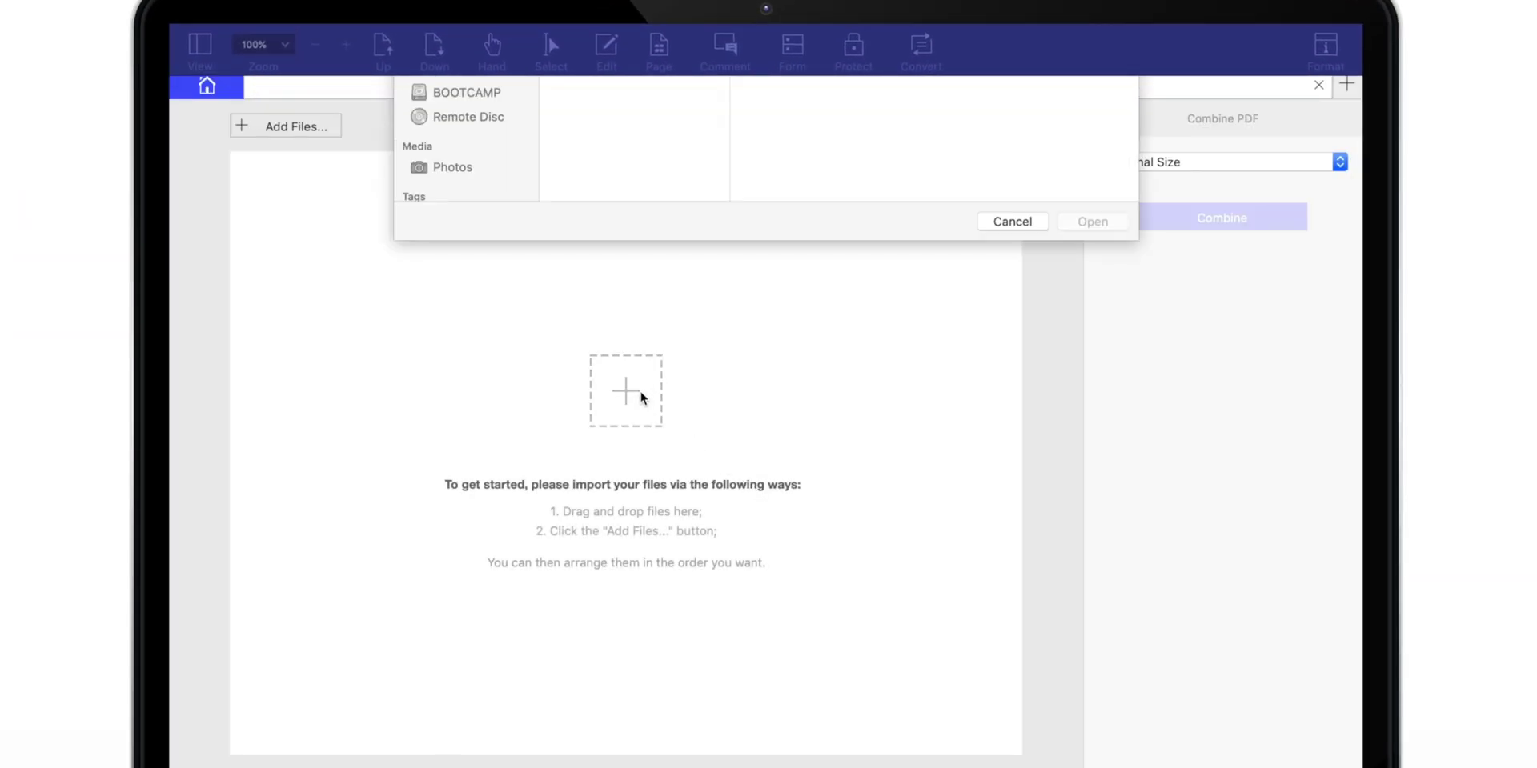
pyautogui.click(657, 258)
pyautogui.keyDown('shift'); pyautogui.click(657, 276); pyautogui.keyUp('shift')
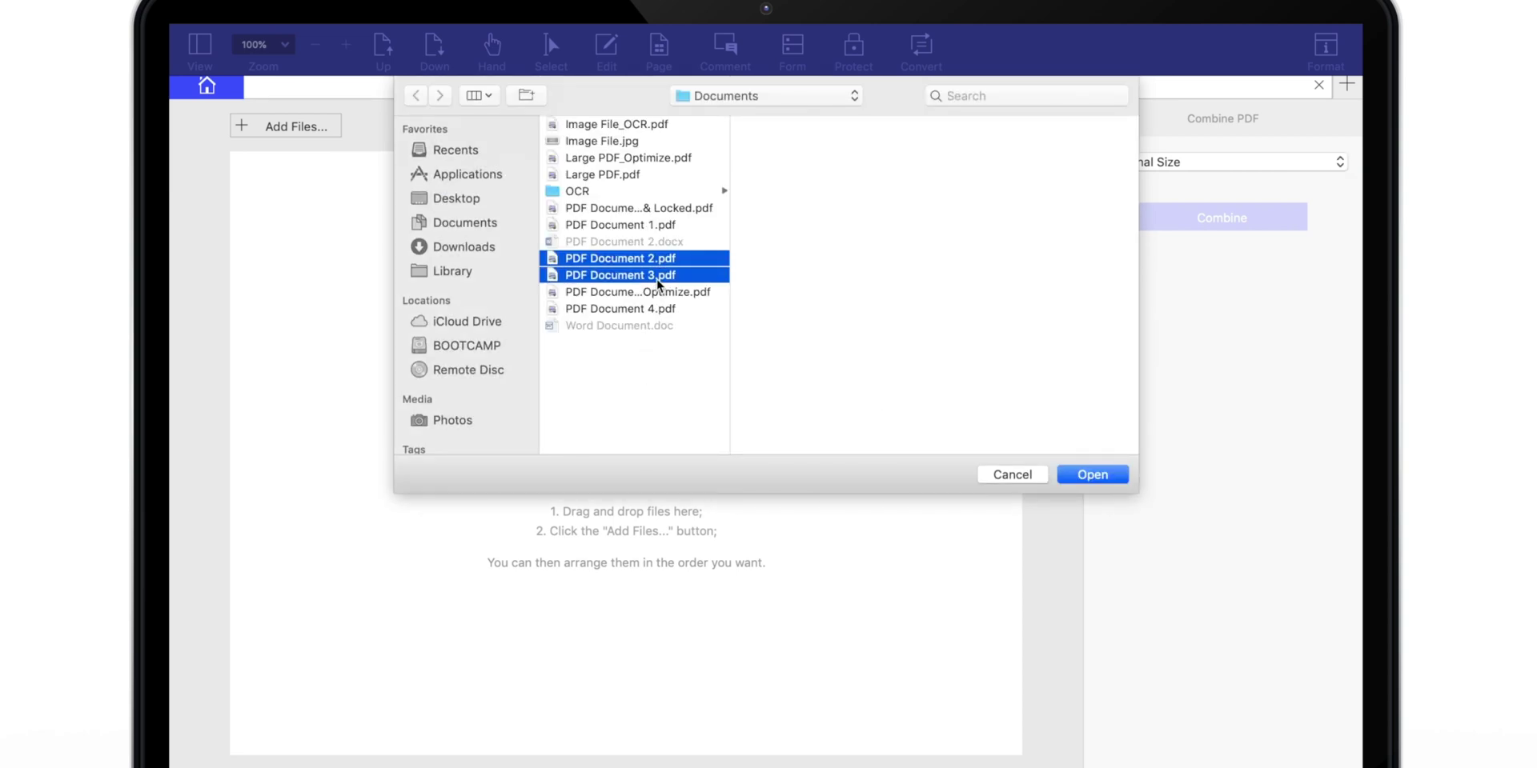
pyautogui.click(1106, 476)
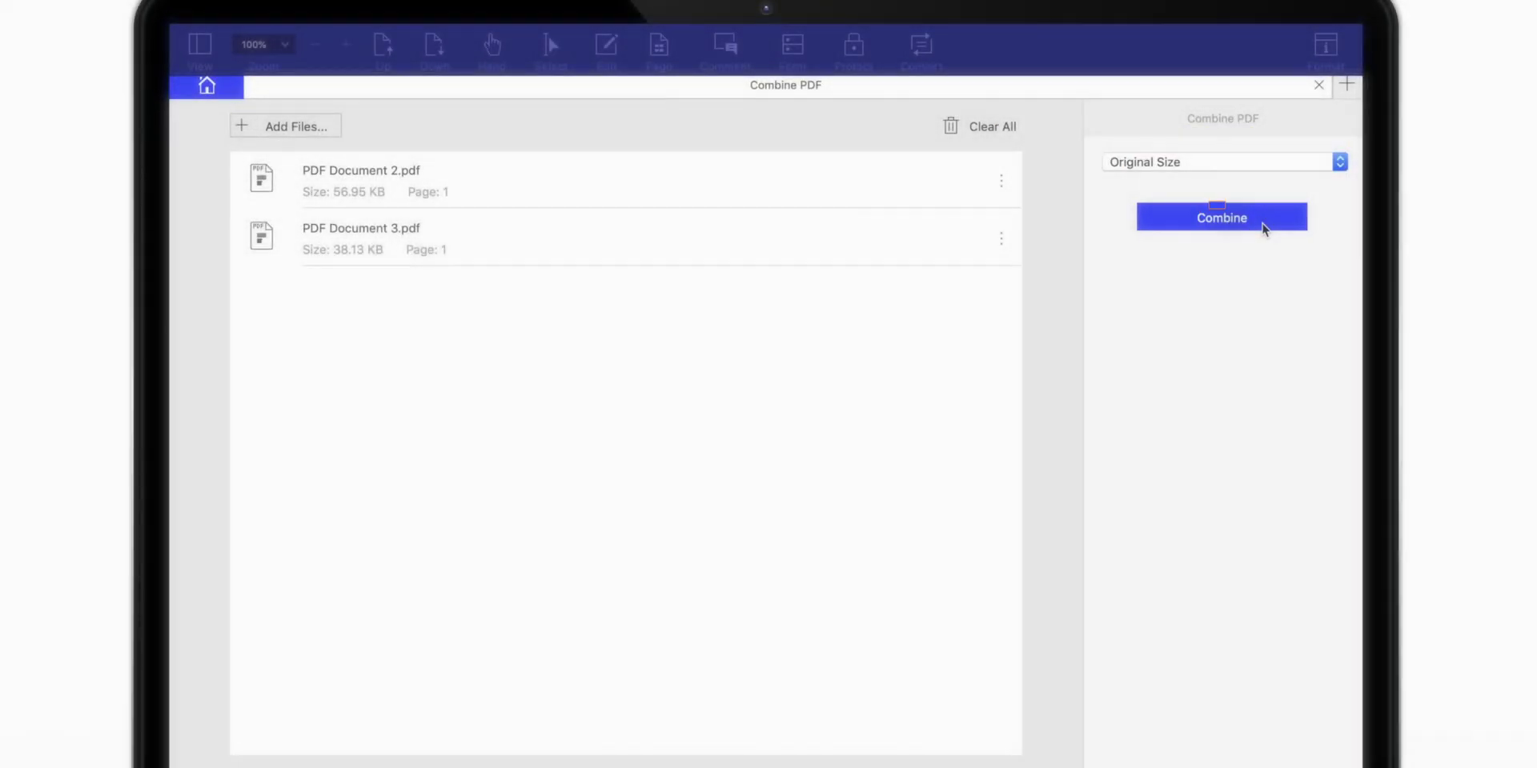
pyautogui.click(1262, 224)
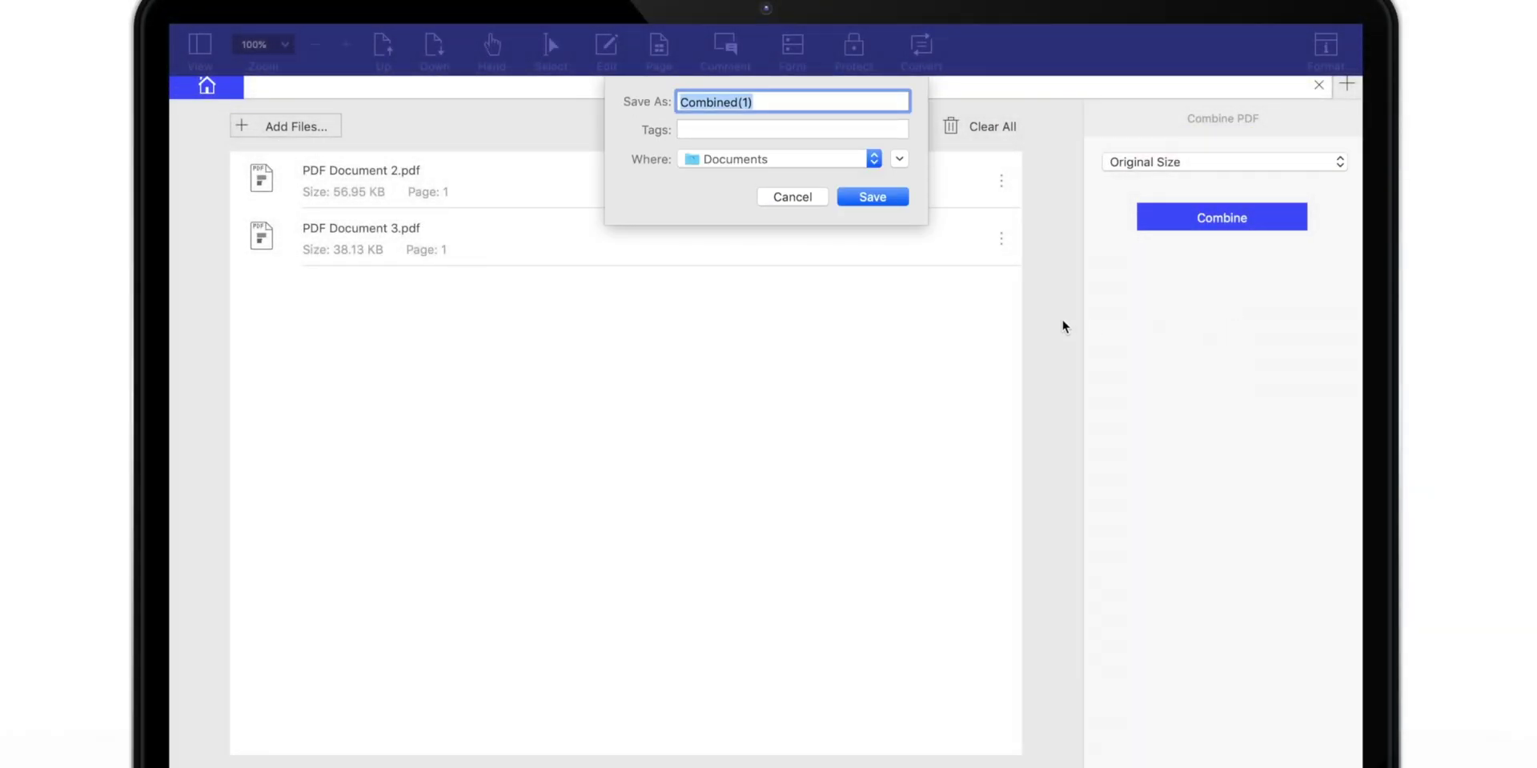
pyautogui.press('Return')
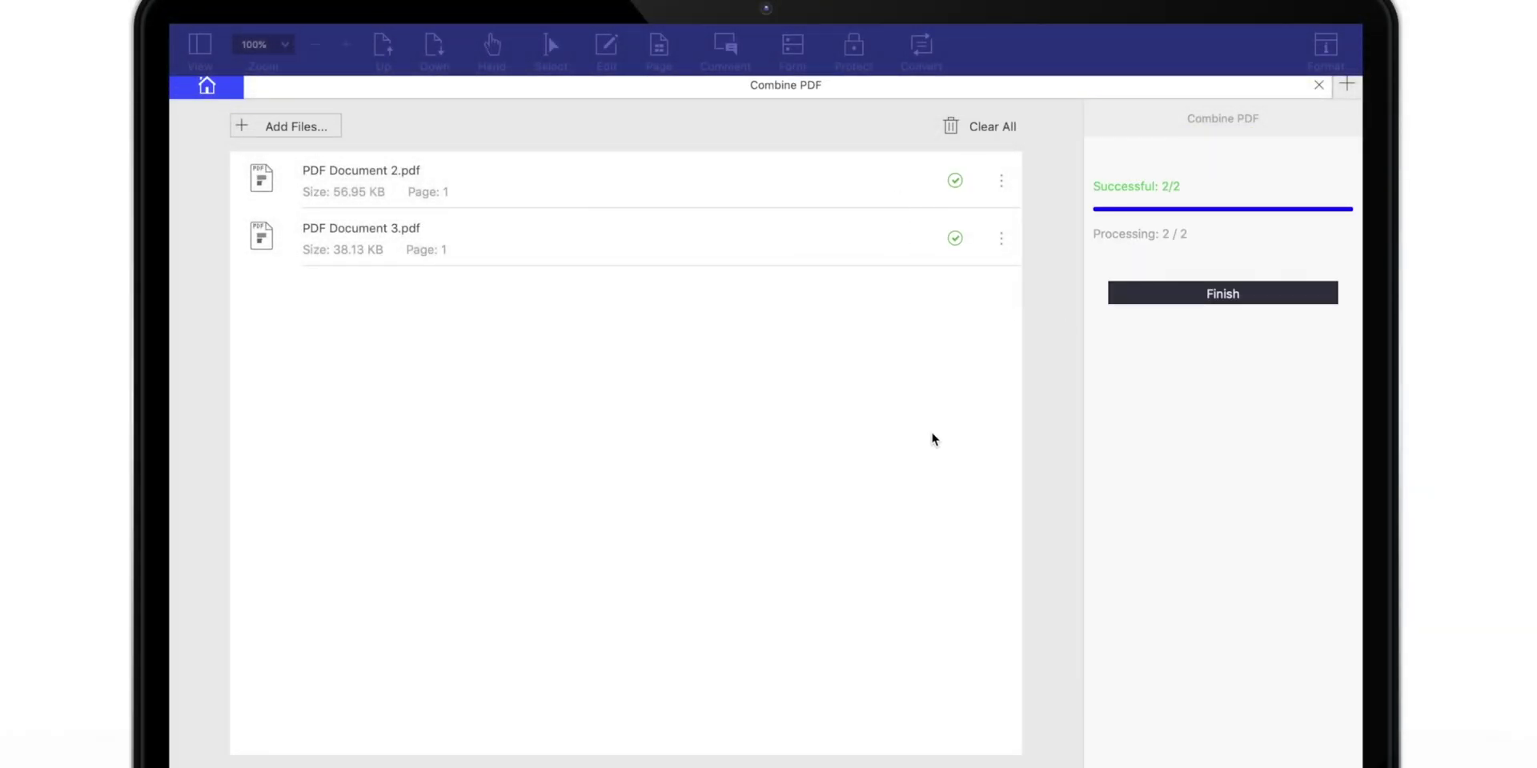
# Finish the combine job, view Combined(1).pdf full screen in Preview, then close it.
pyautogui.click(1279, 293)
pyautogui.doubleClick(623, 266)
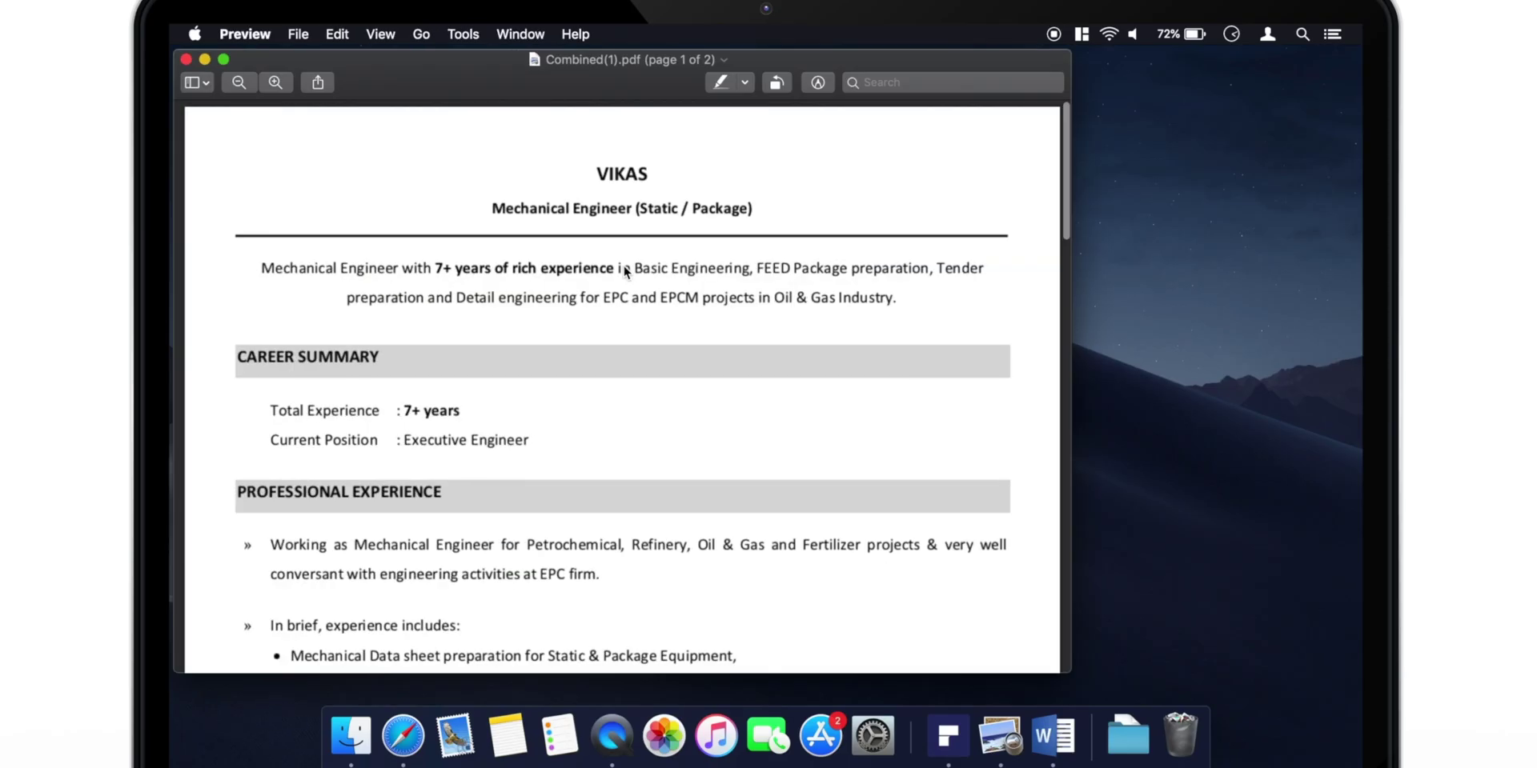
pyautogui.click(224, 60)
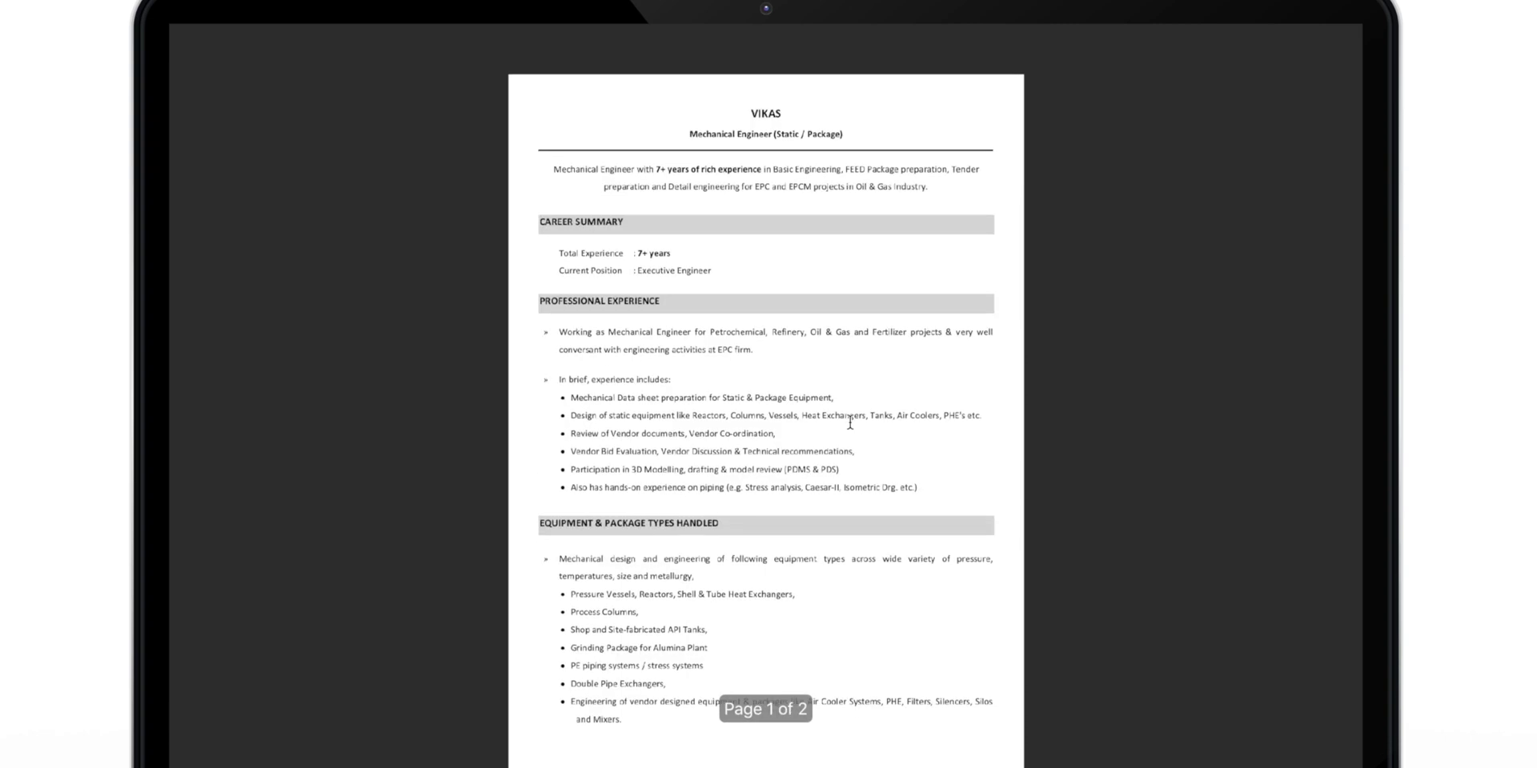
pyautogui.press('Escape')
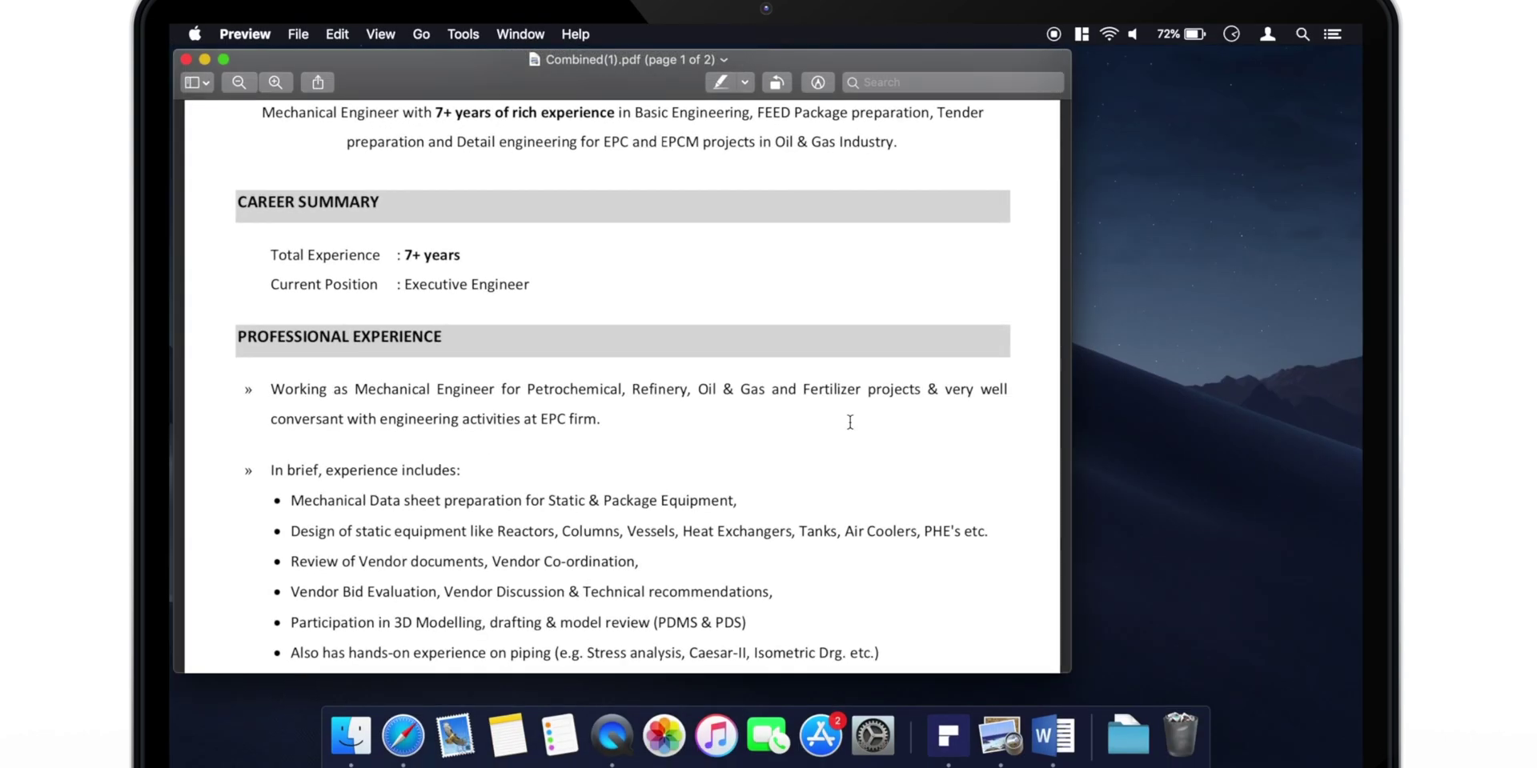
pyautogui.click(186, 59)
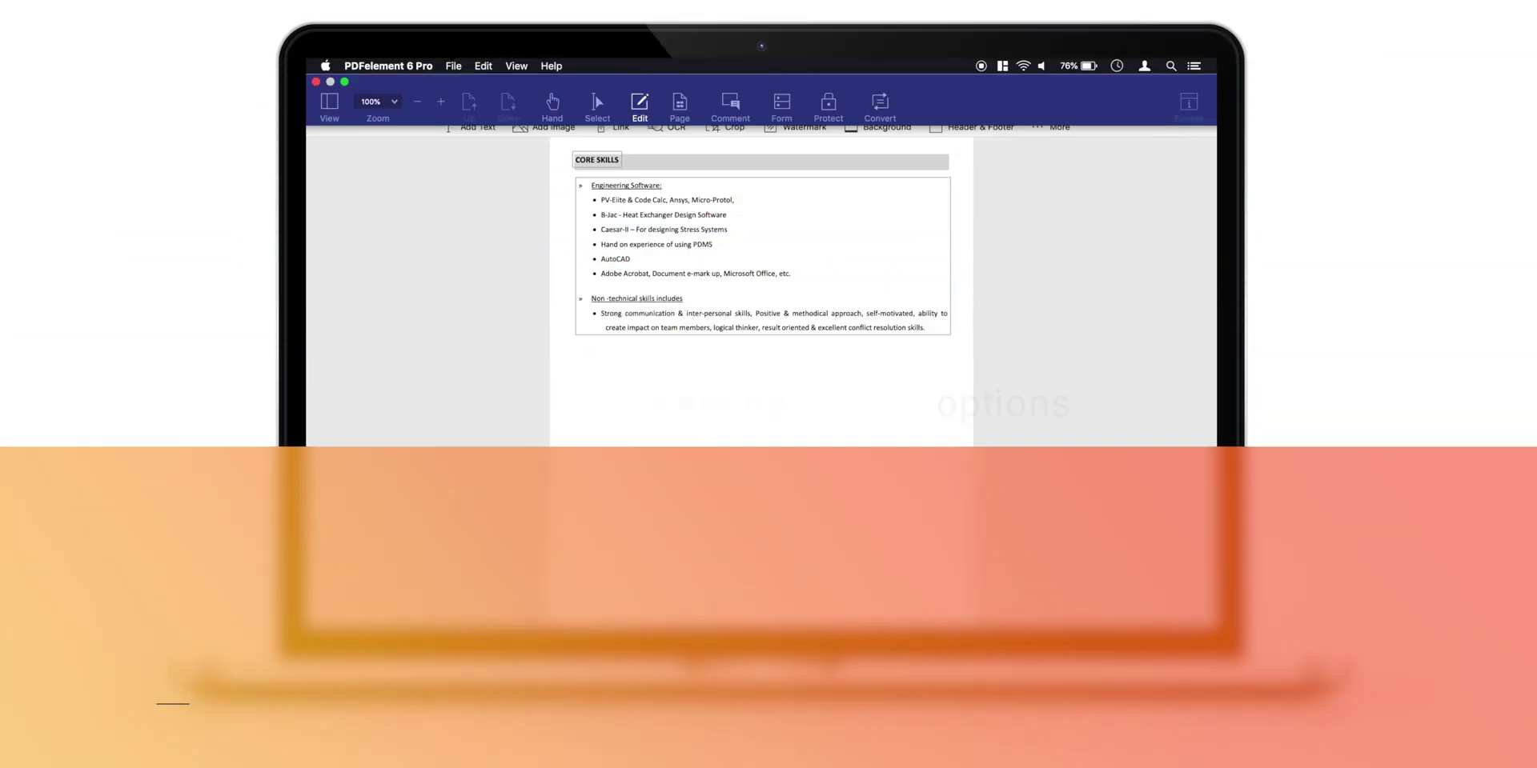
# Open the File menu to reach the résumé's Export To options.
pyautogui.click(453, 66)
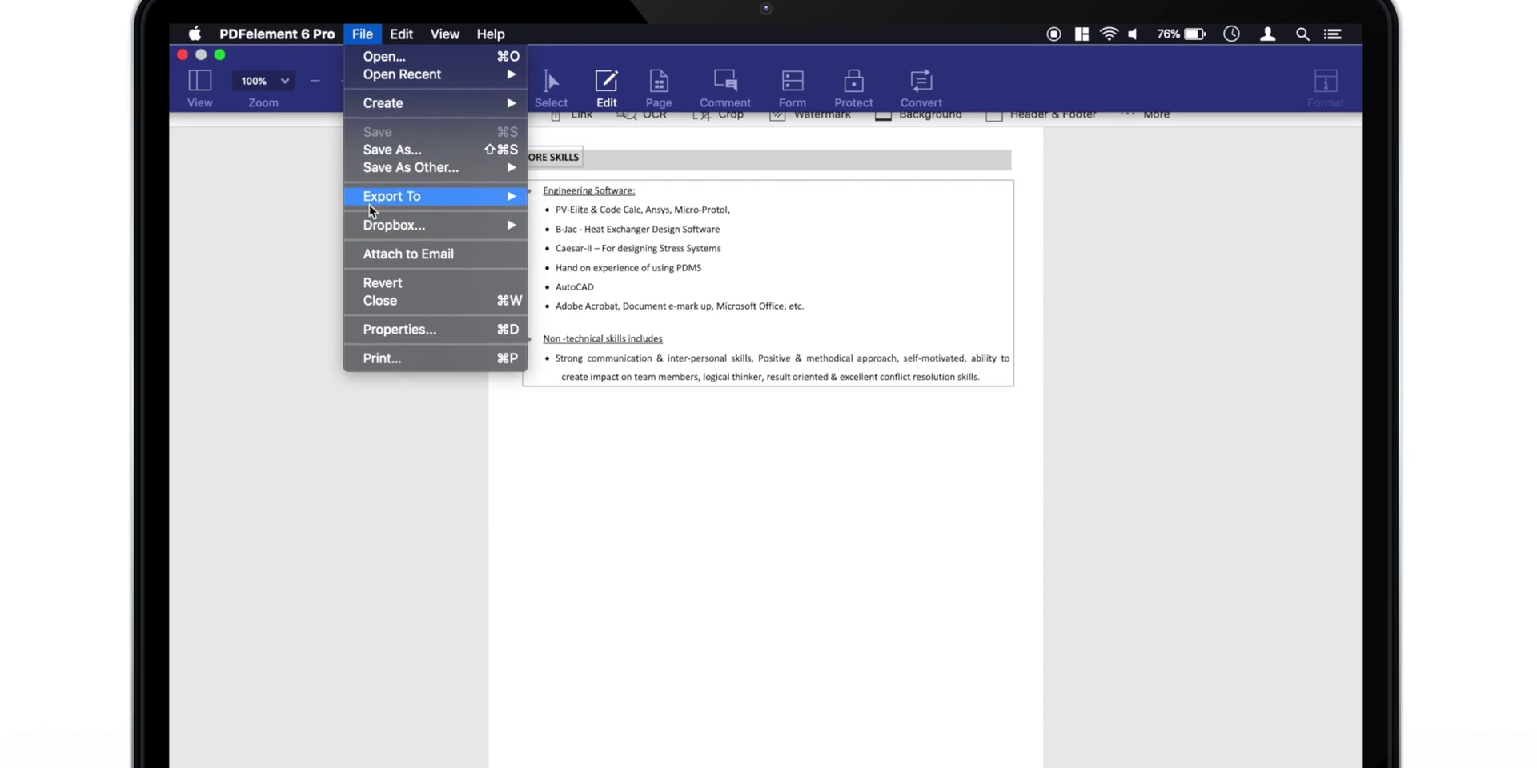